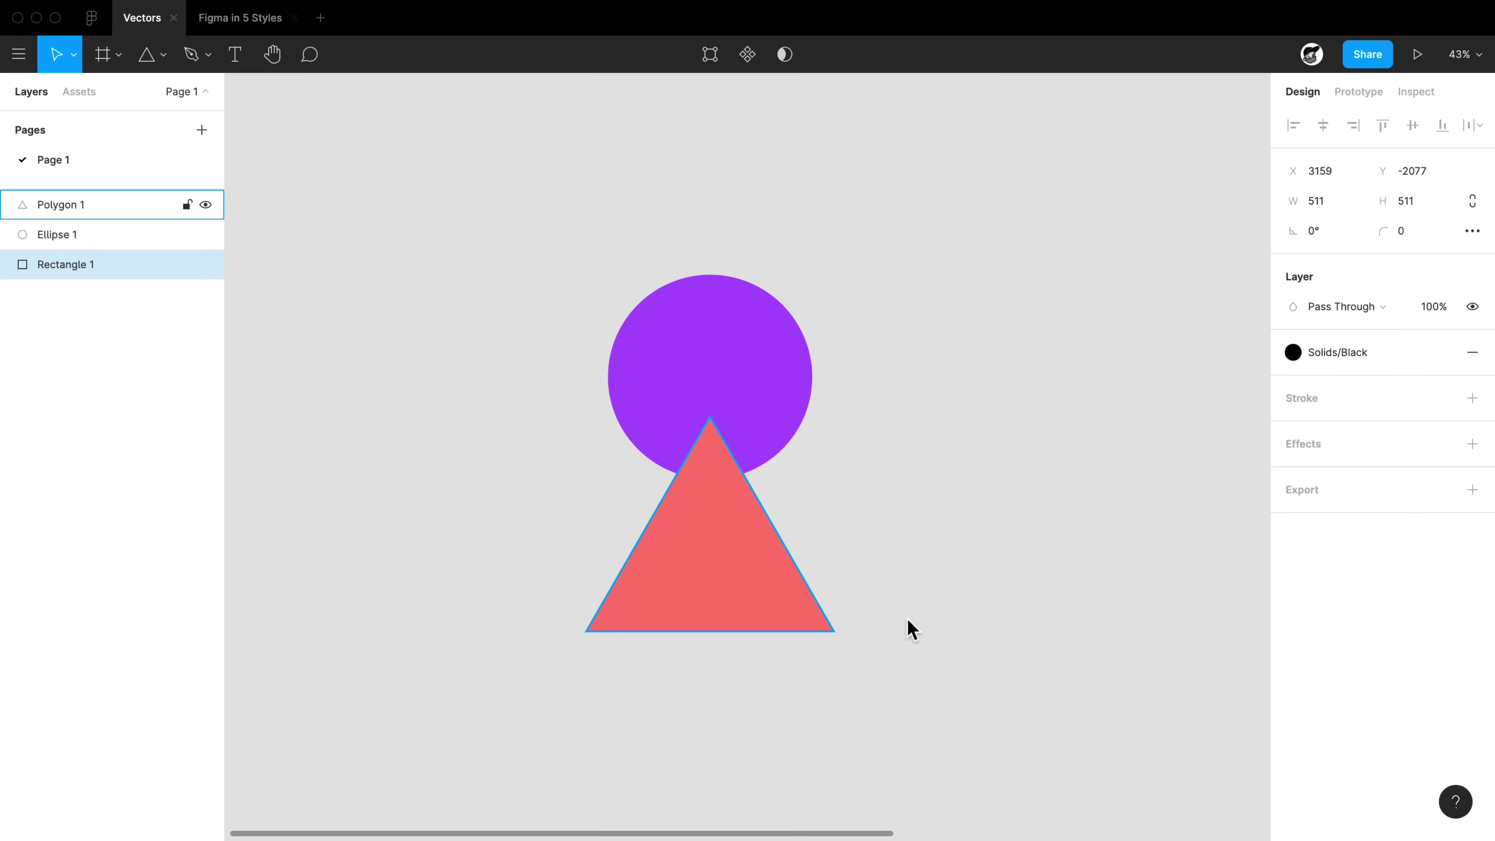
Select the purple circle and coral triangle, try the Union operation on them, and undo it
{"action": "left_click_drag", "start_coordinate": [569, 369], "coordinate": [641, 400]}
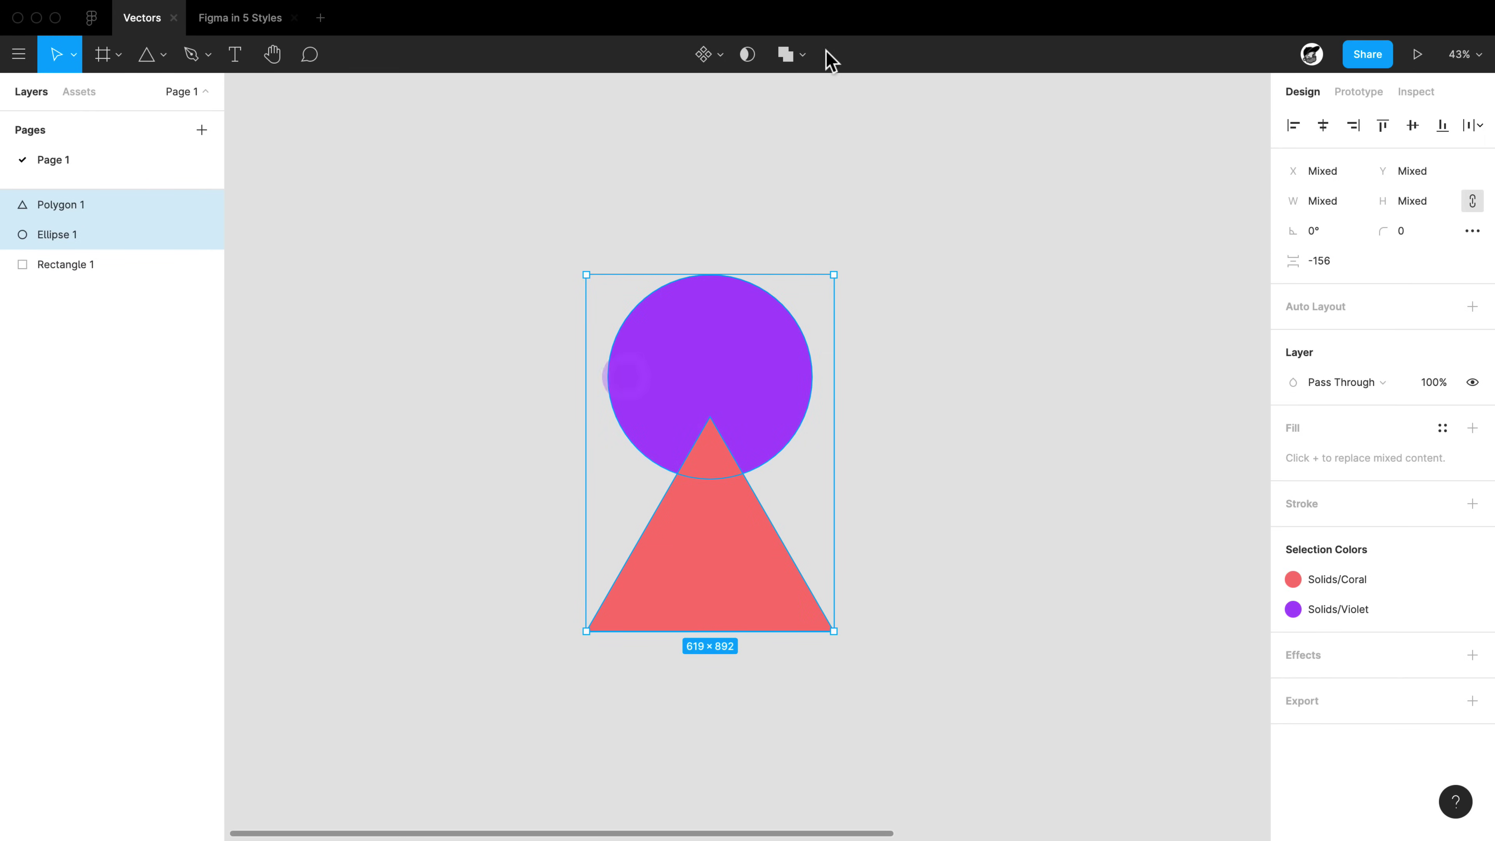
{"action": "left_click", "coordinate": [800, 56]}
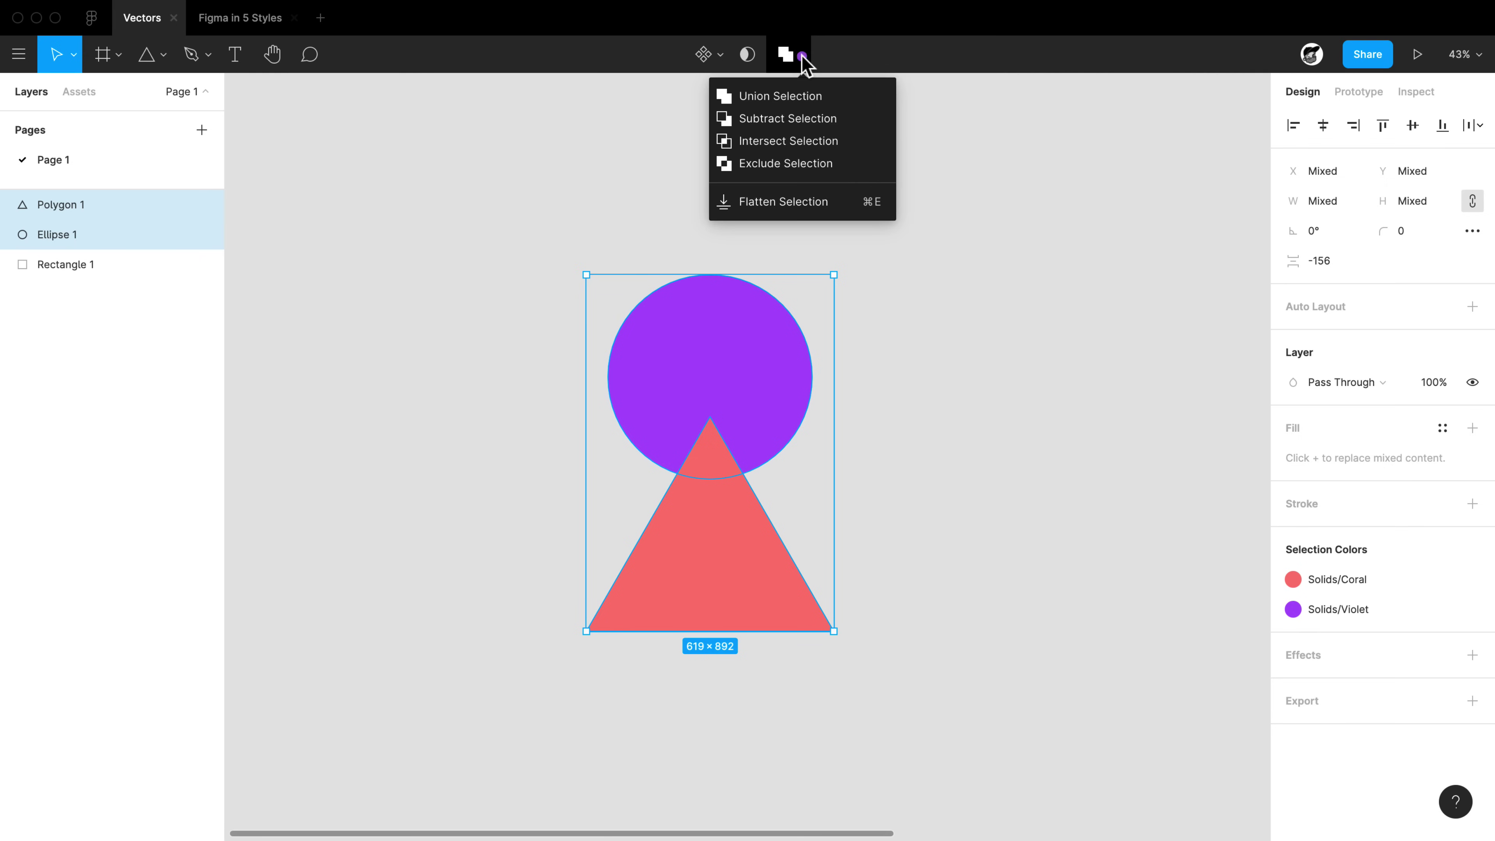
{"action": "left_click", "coordinate": [746, 110]}
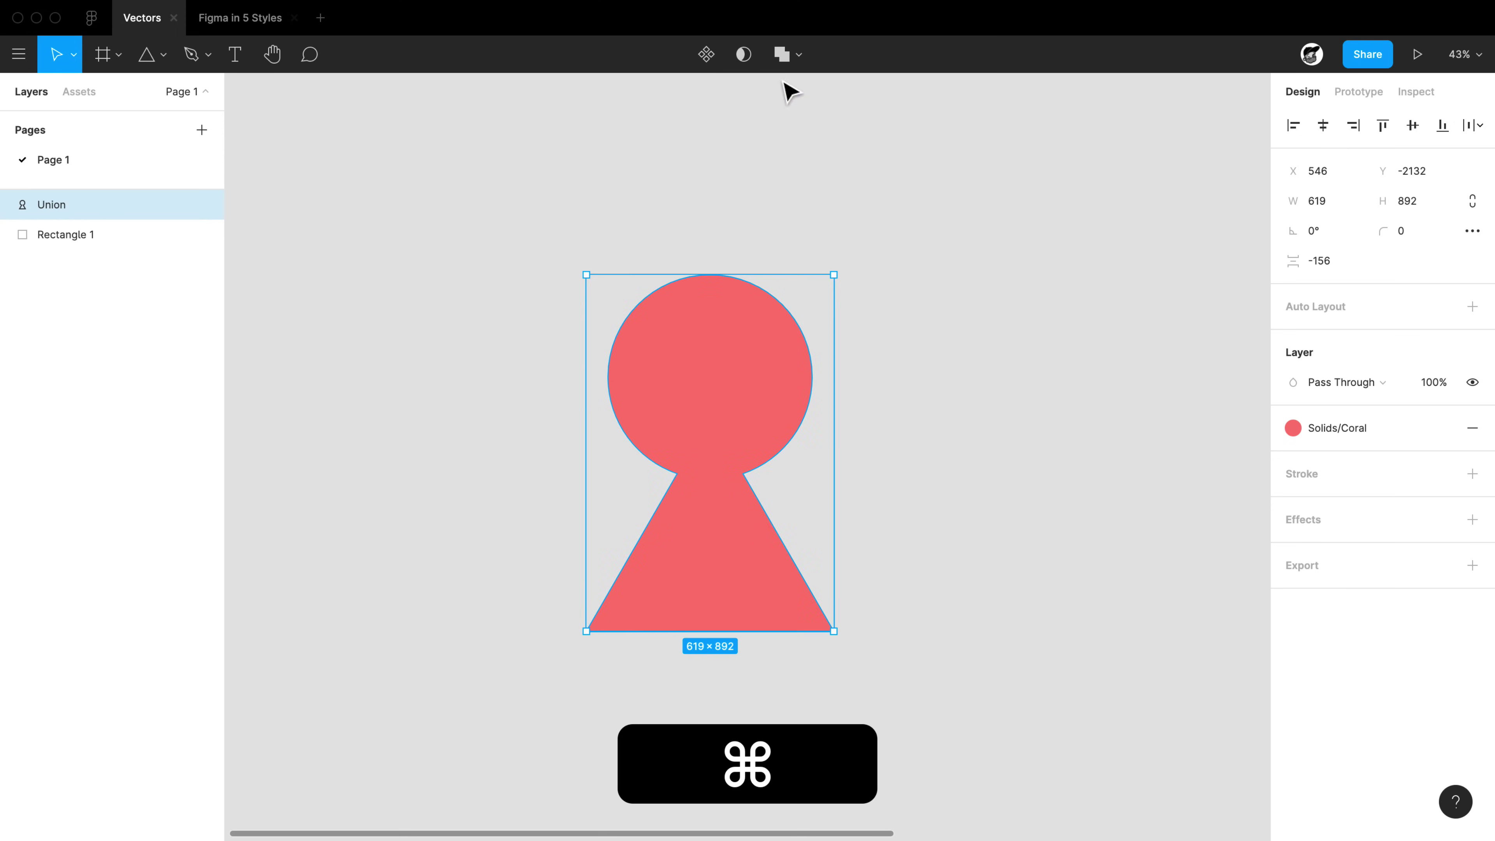
{"action": "key", "text": "super+z"}
Try subtracting the triangle from the circle with the Subtract operation, and undo it
{"action": "left_click", "coordinate": [798, 56]}
{"action": "left_click", "coordinate": [785, 126]}
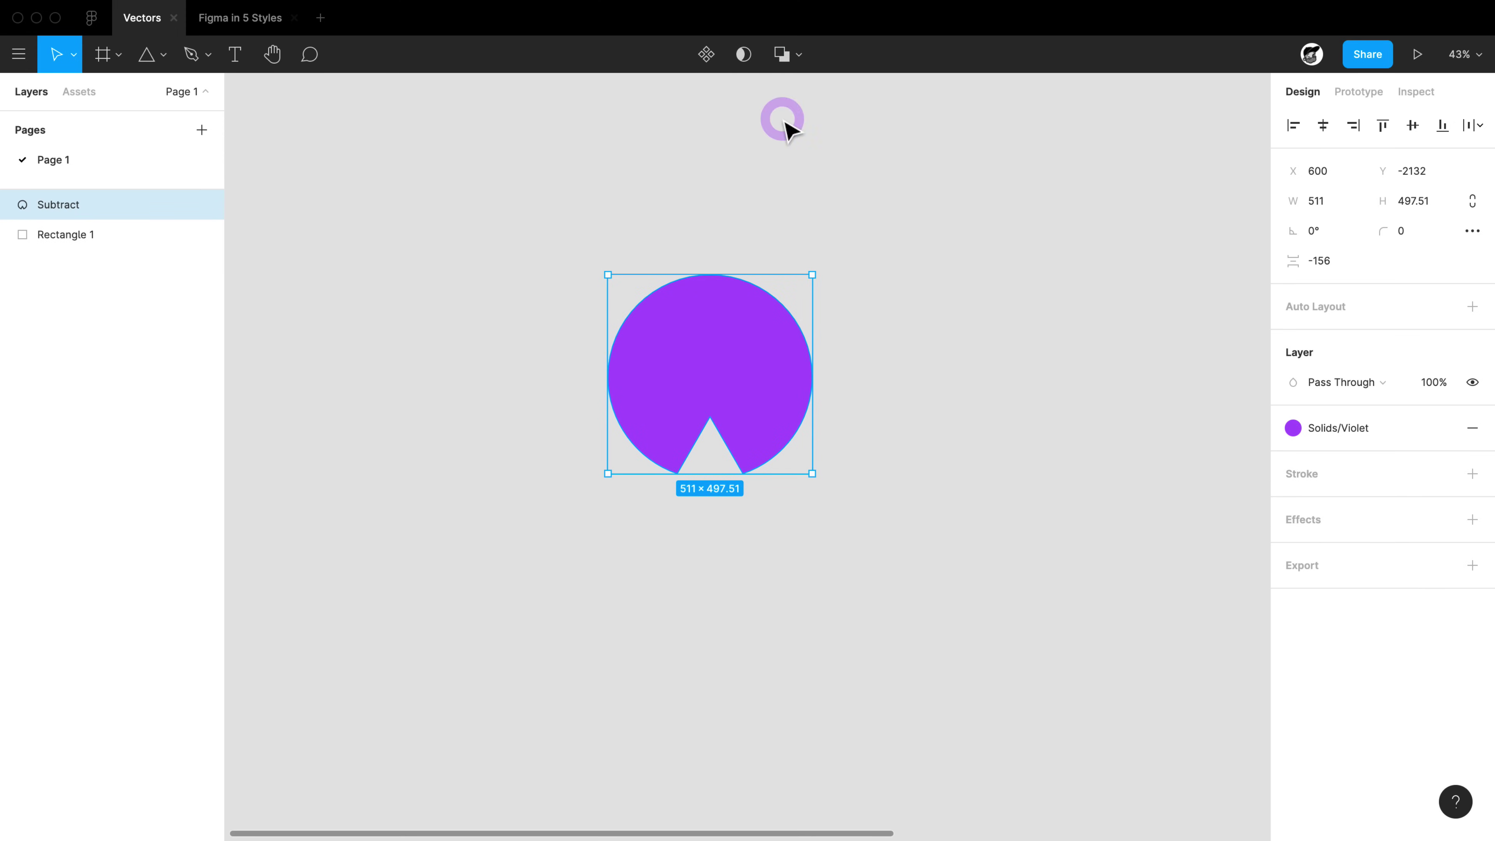
{"action": "key", "text": "super+z"}
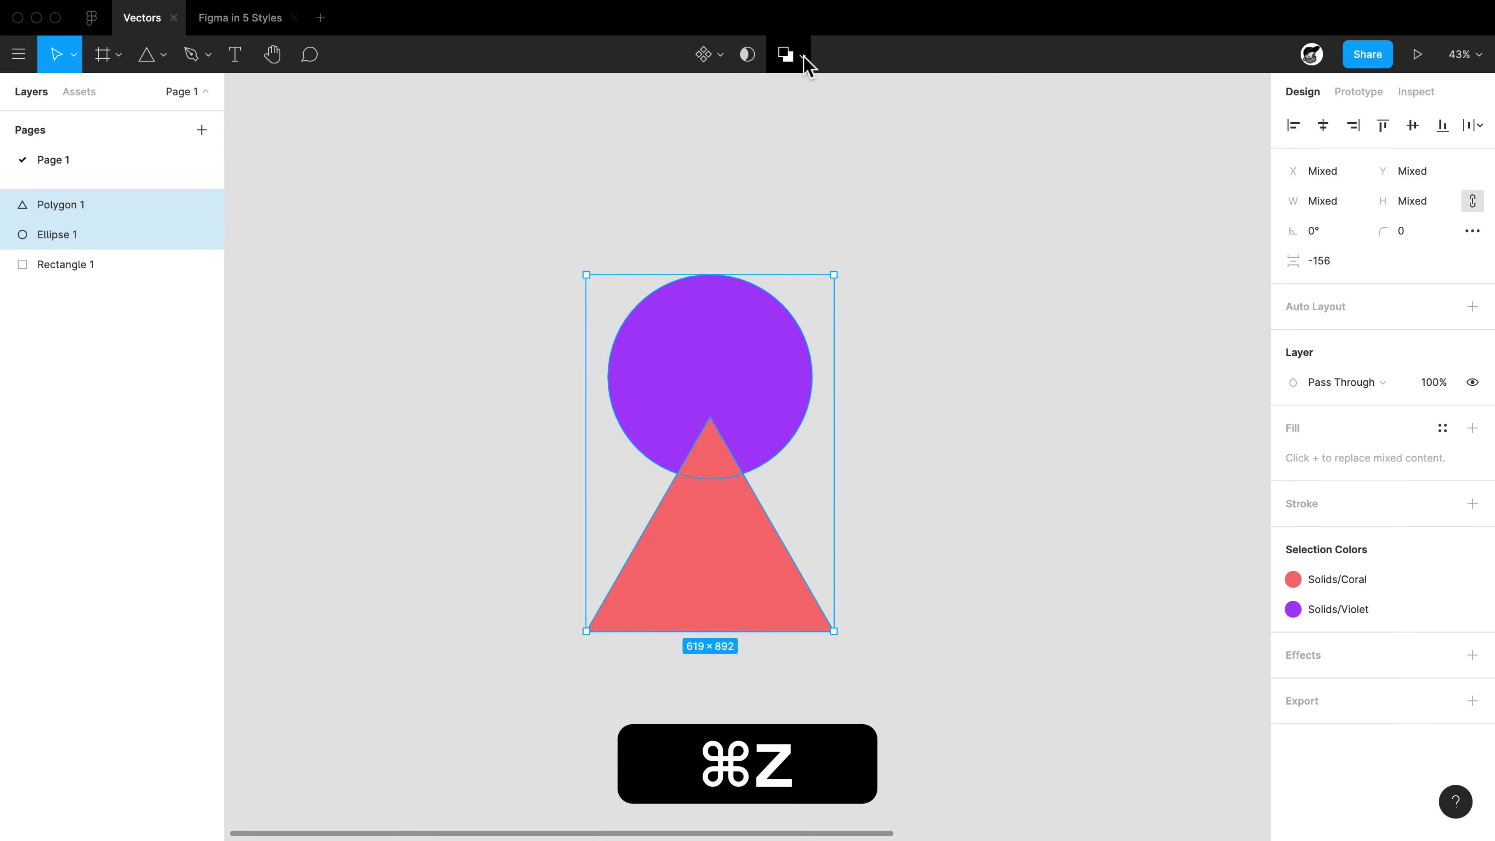
Try the Intersect operation to keep only the overlap of circle and triangle, and undo it
{"action": "left_click", "coordinate": [802, 55]}
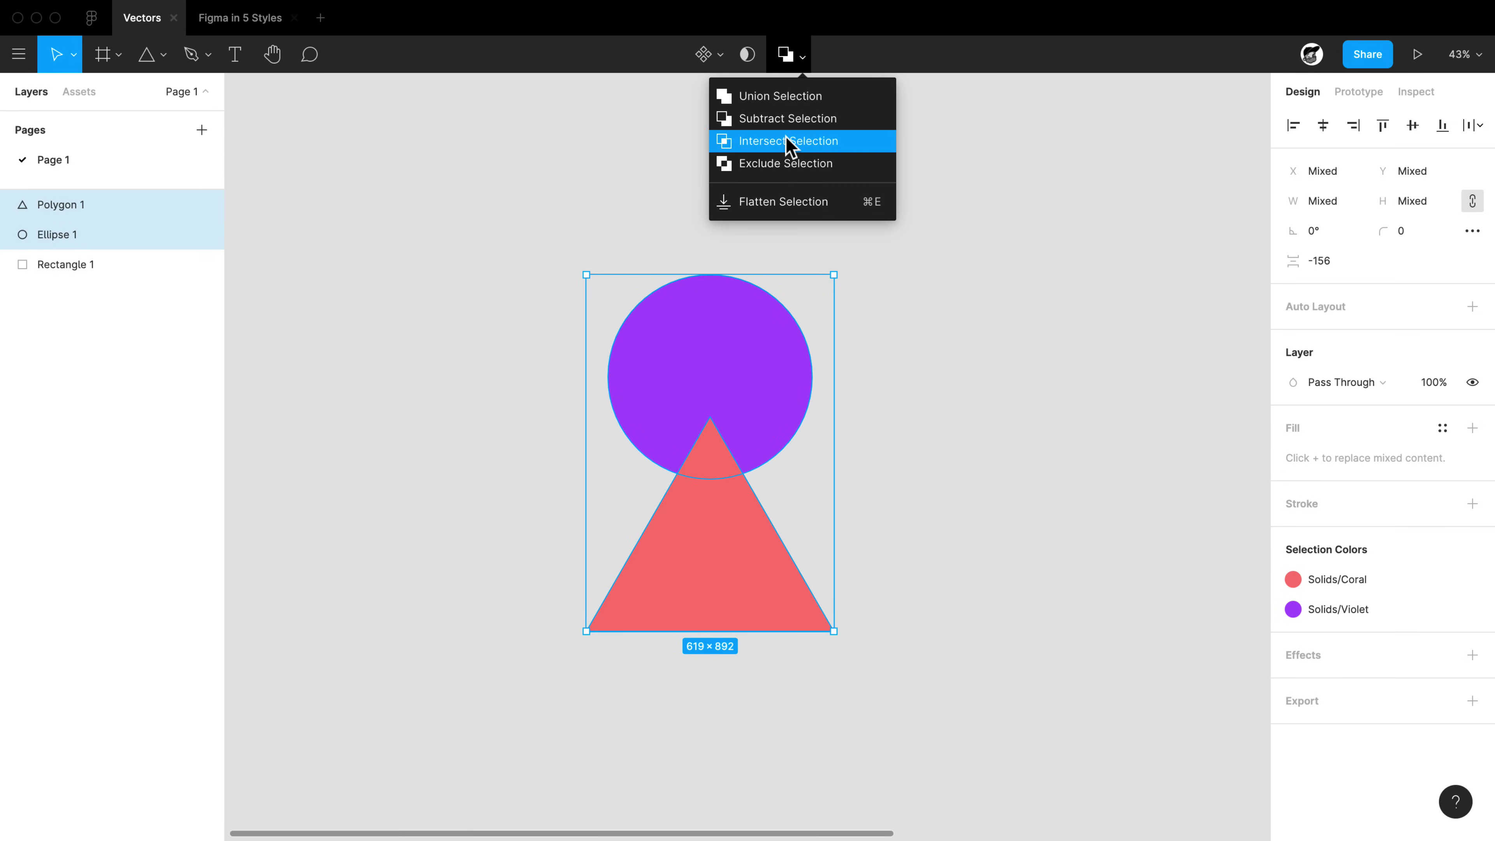
{"action": "left_click", "coordinate": [788, 147]}
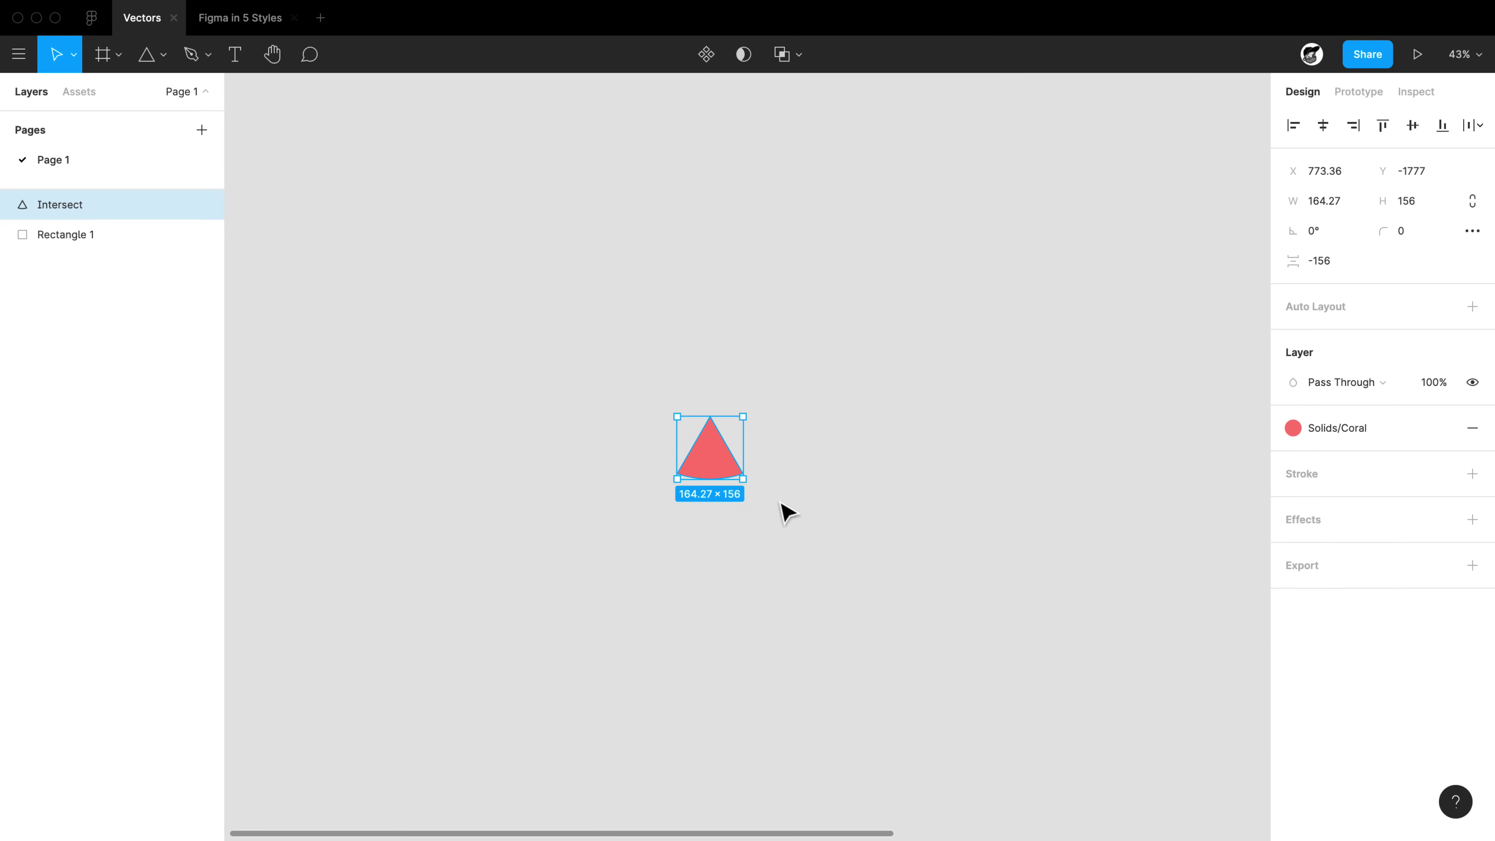
{"action": "key", "text": "super+z"}
Try the Exclude operation to cut out the overlap of circle and triangle, and undo it
{"action": "left_click", "coordinate": [802, 55]}
{"action": "left_click", "coordinate": [786, 165]}
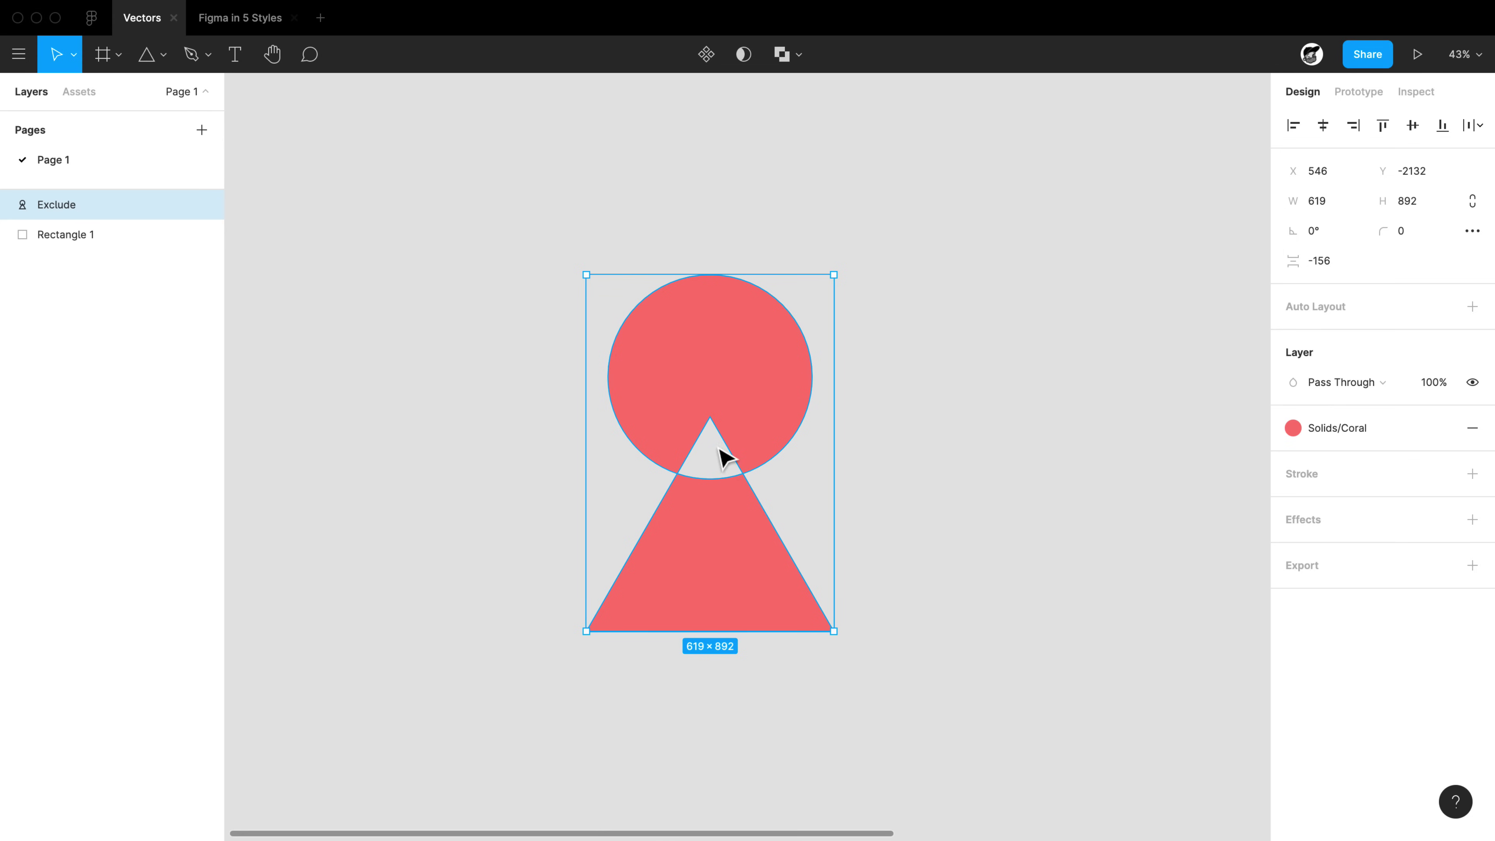
{"action": "key", "text": "super+z"}
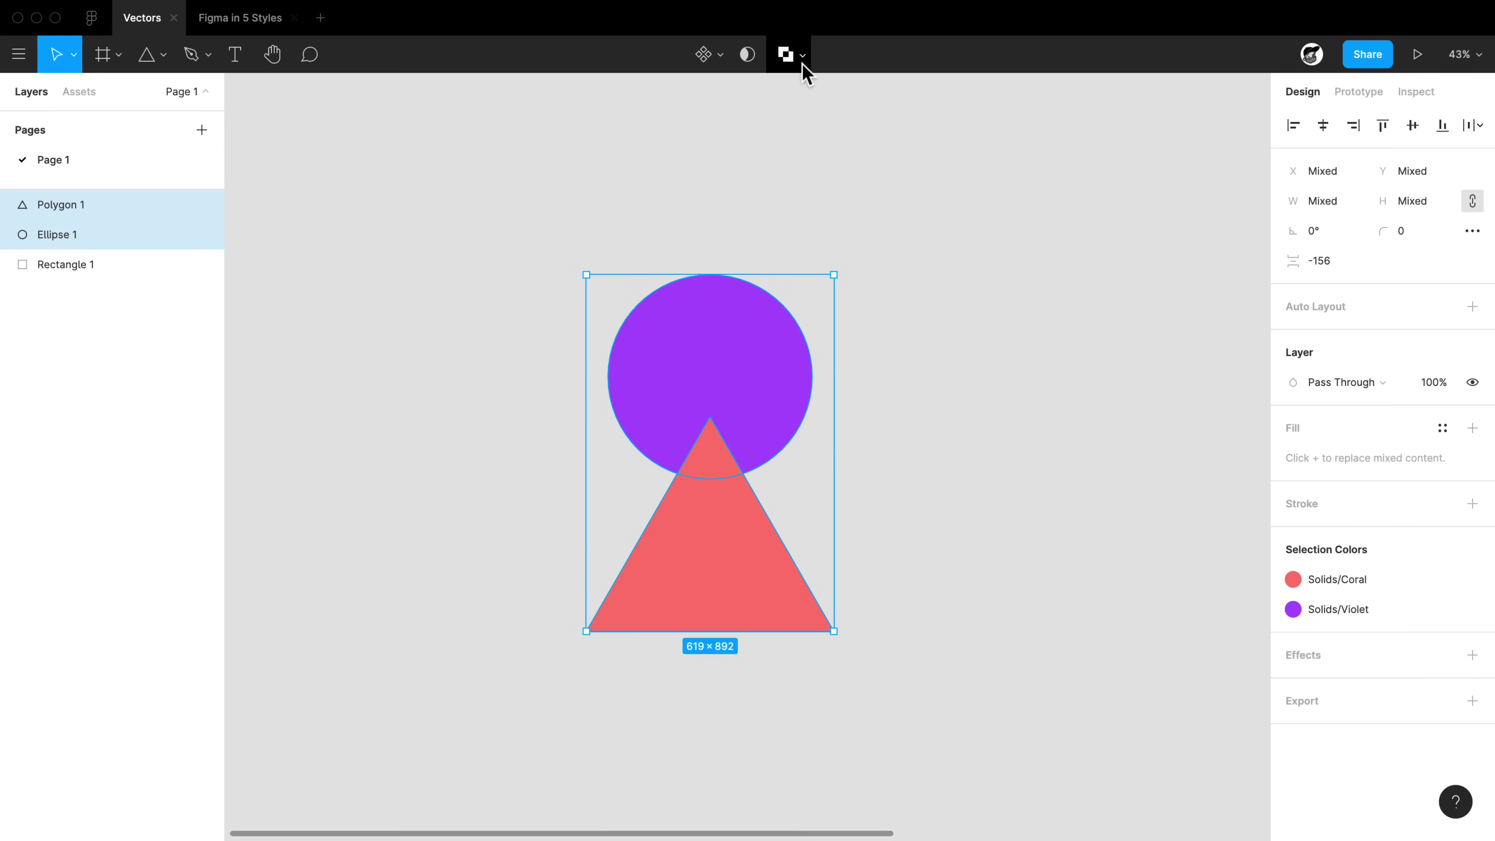
Combine the circle and triangle with Union and expand the resulting layer to show its child shapes
{"action": "left_click", "coordinate": [803, 59]}
{"action": "left_click", "coordinate": [791, 96]}
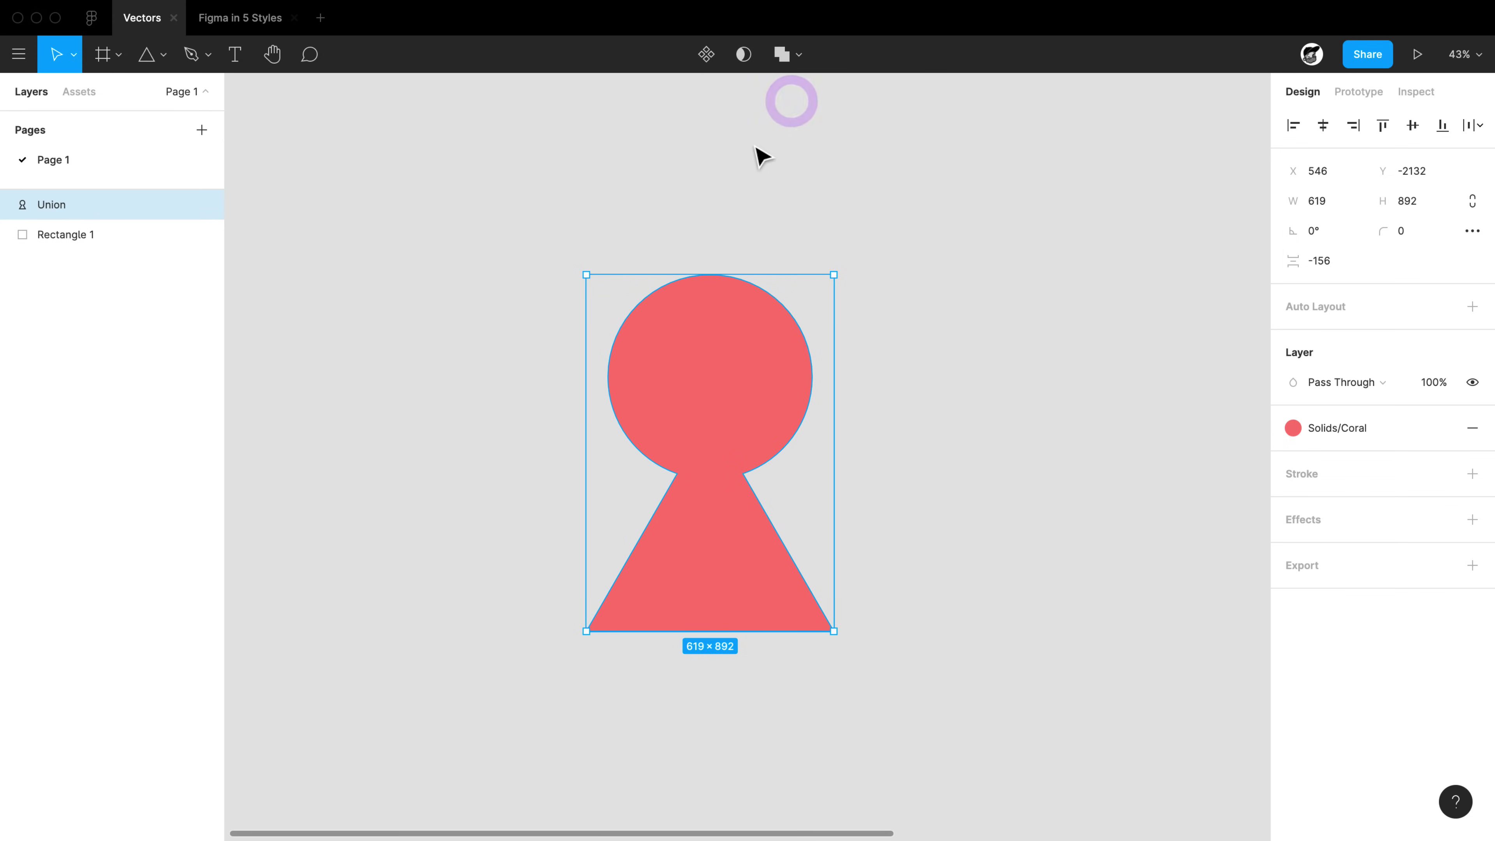
{"action": "left_click", "coordinate": [410, 256]}
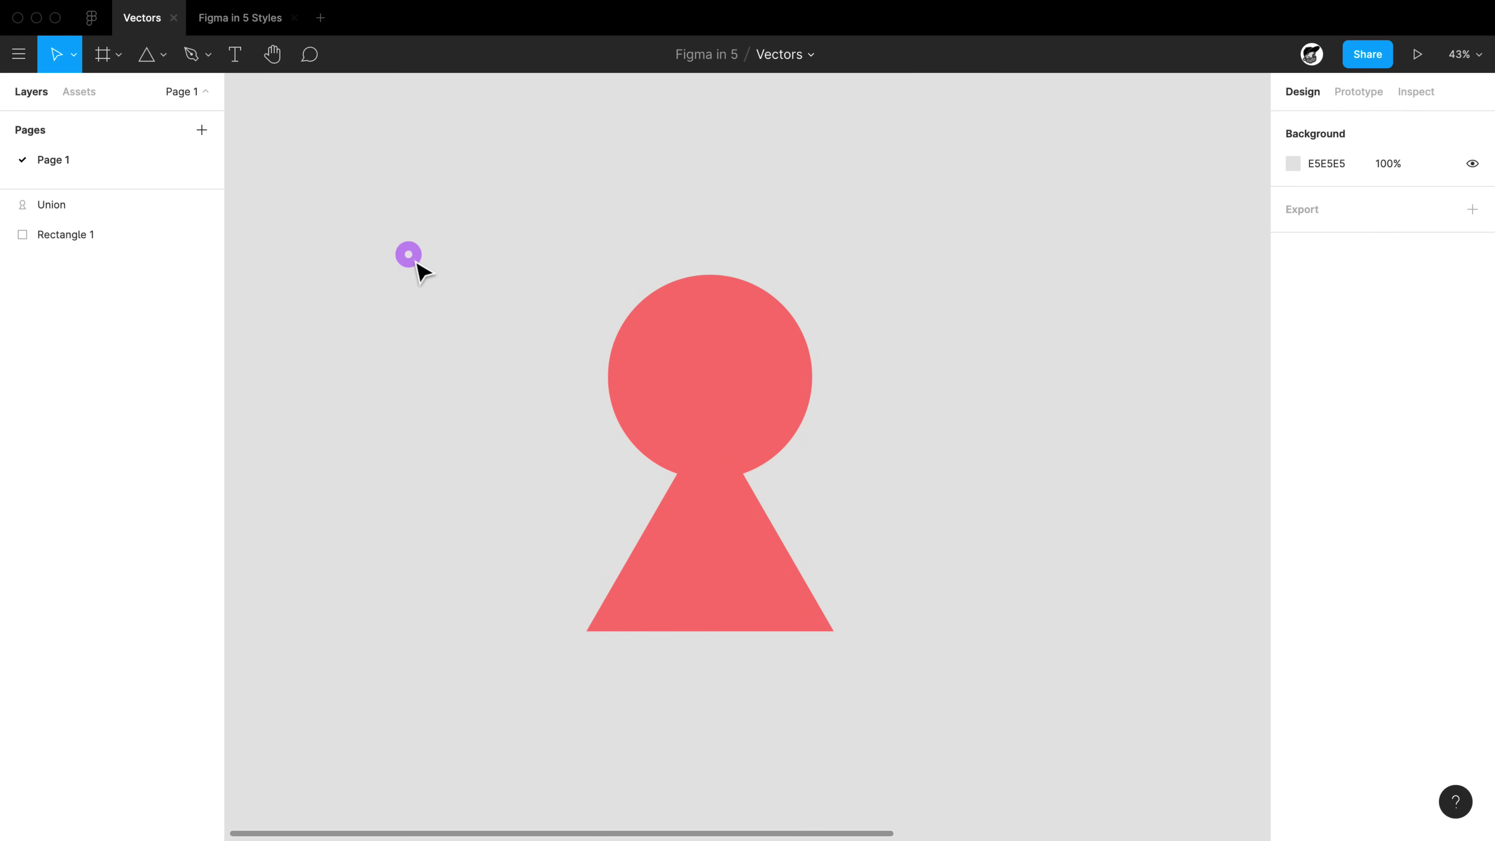
{"action": "left_click", "coordinate": [711, 398]}
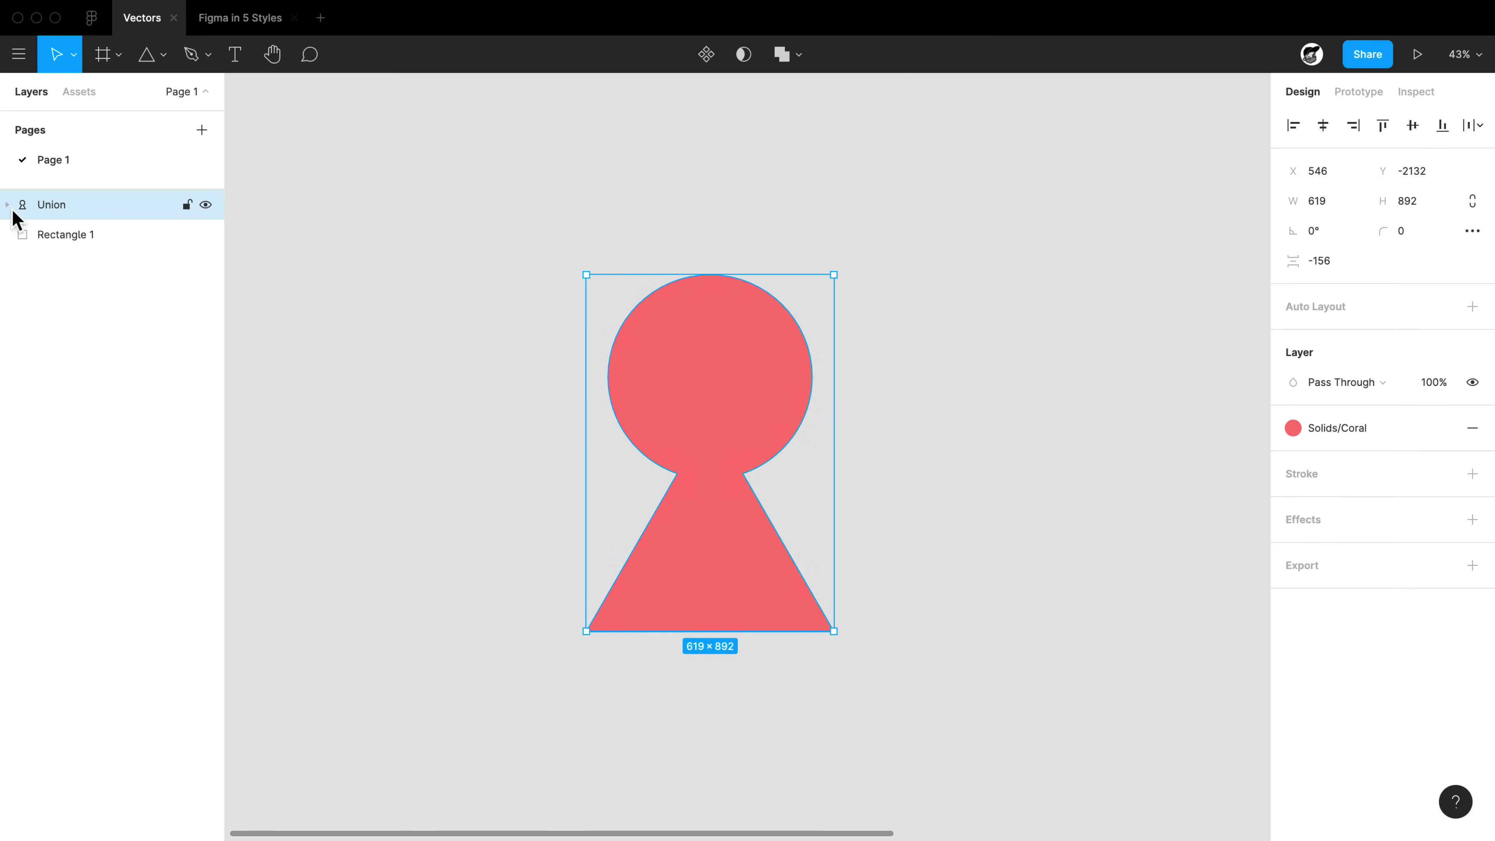
{"action": "left_click", "coordinate": [8, 206]}
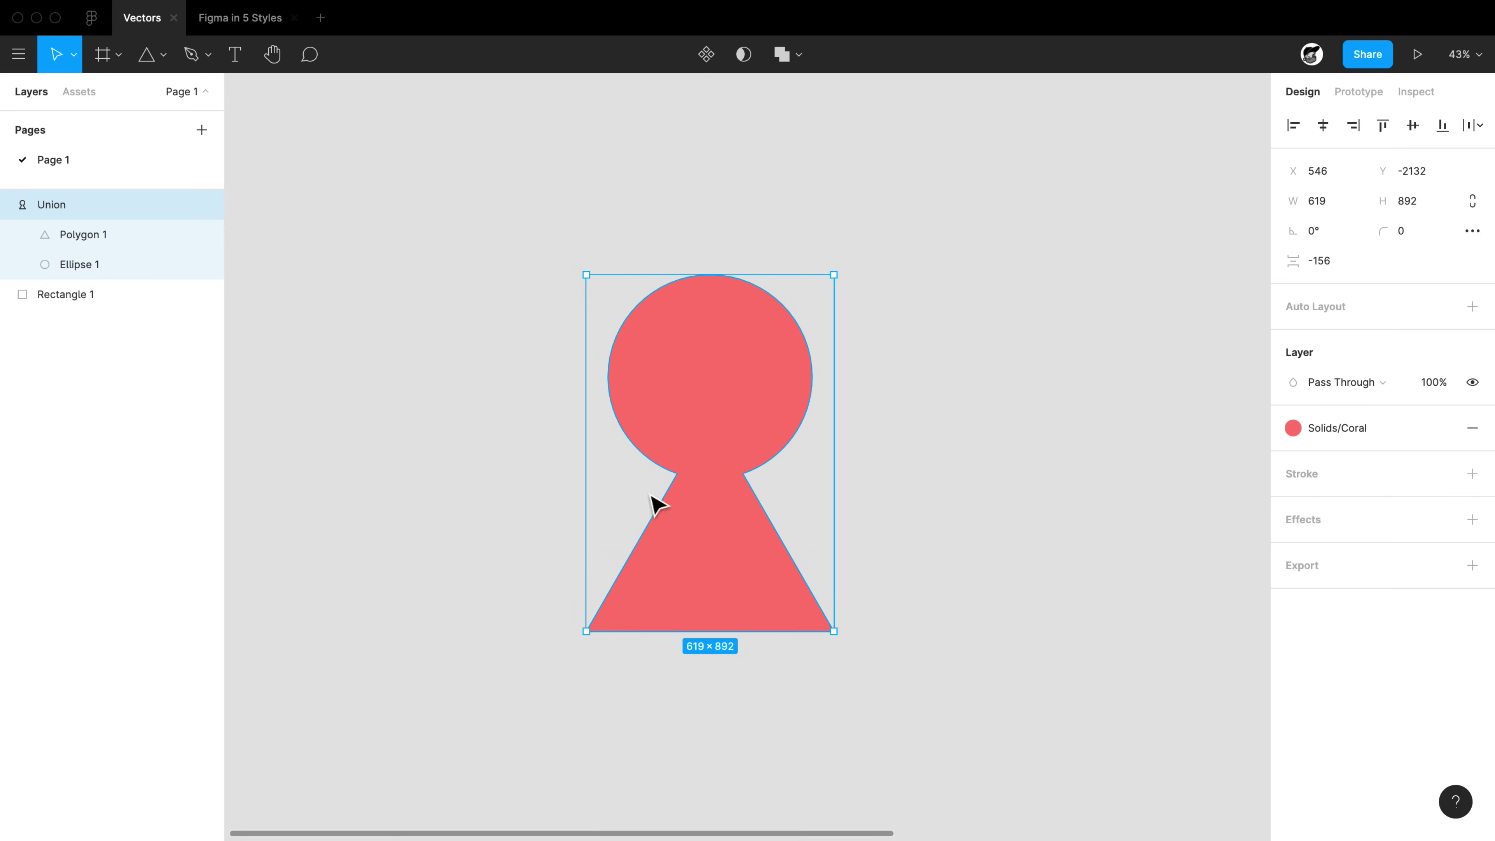
Try moving the triangle inside the union, and undo back to the separate circle and triangle
{"action": "left_click", "coordinate": [918, 522]}
{"action": "left_click", "coordinate": [730, 546], "text": "super"}
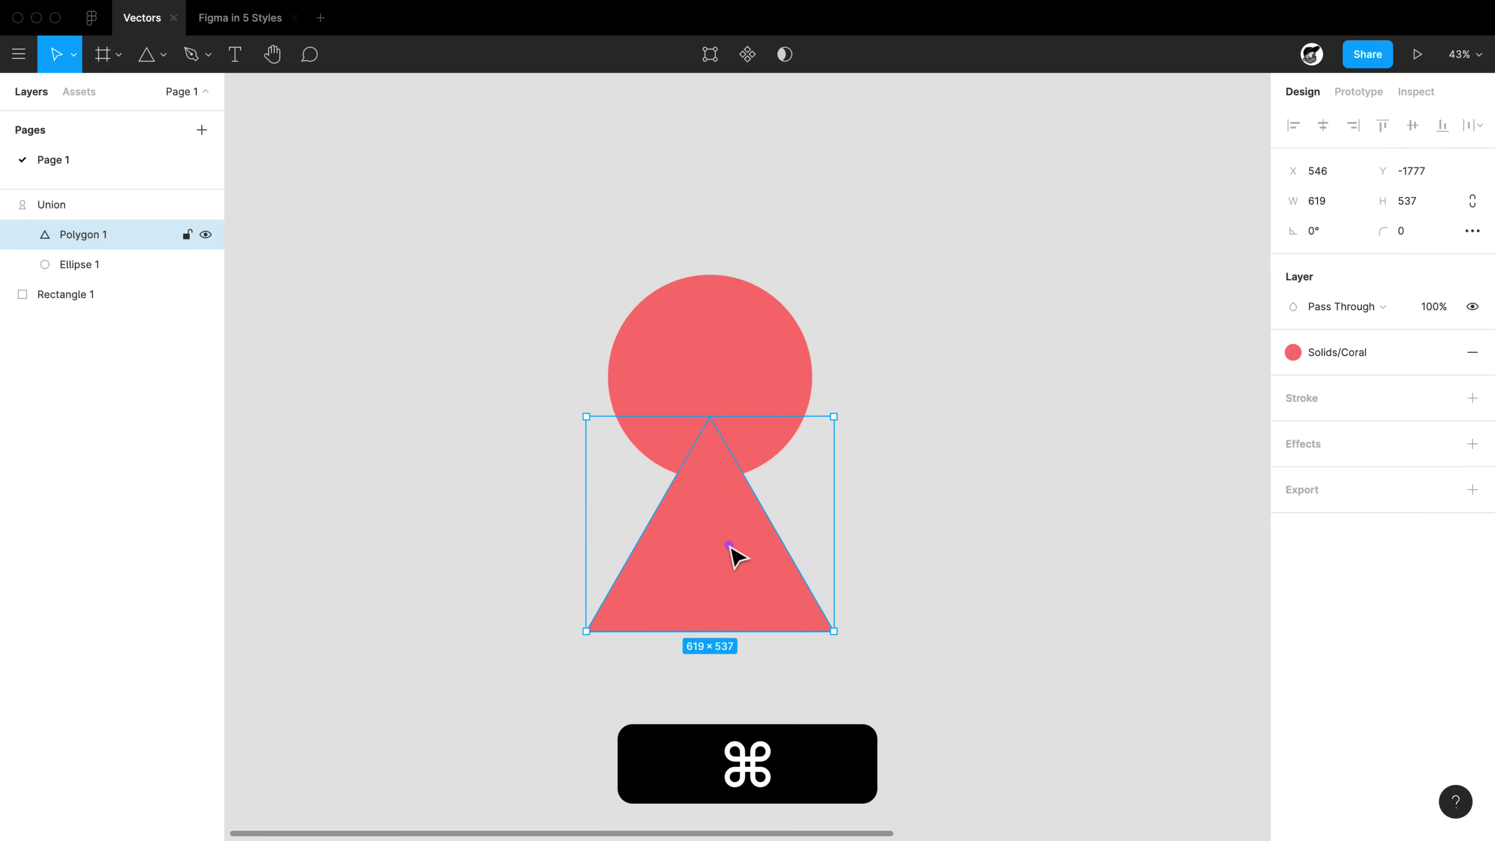
{"action": "left_click_drag", "start_coordinate": [730, 566], "coordinate": [744, 534]}
{"action": "key", "text": "super+z"}
{"action": "key", "text": "Escape"}
{"action": "key", "text": "super+z"}
{"action": "key", "text": "super+z"}
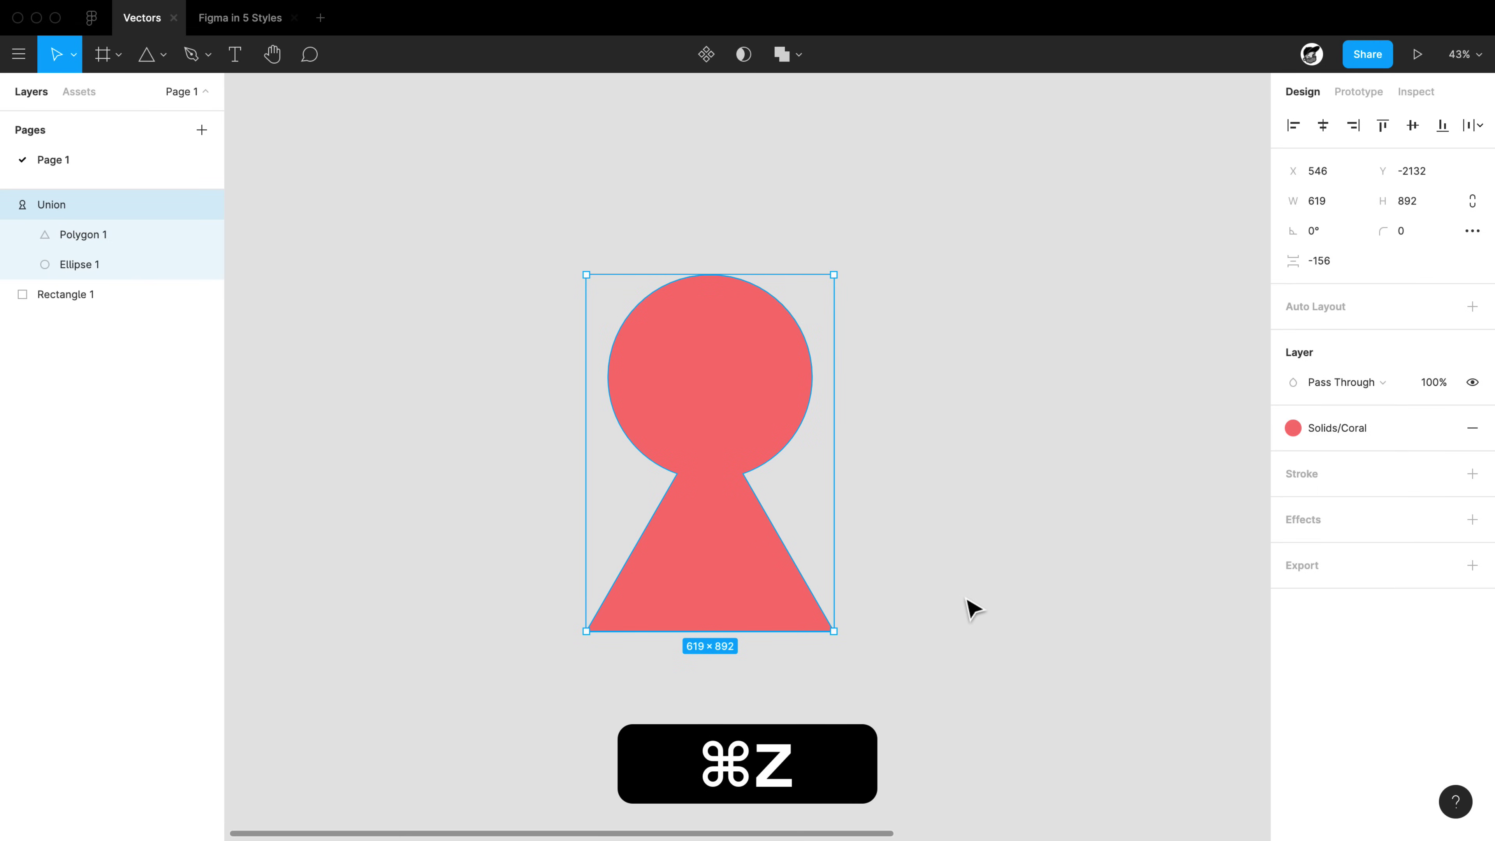
Intersect the circle and triangle, and move the triangle slightly upward inside the boolean group
{"action": "left_click", "coordinate": [803, 54]}
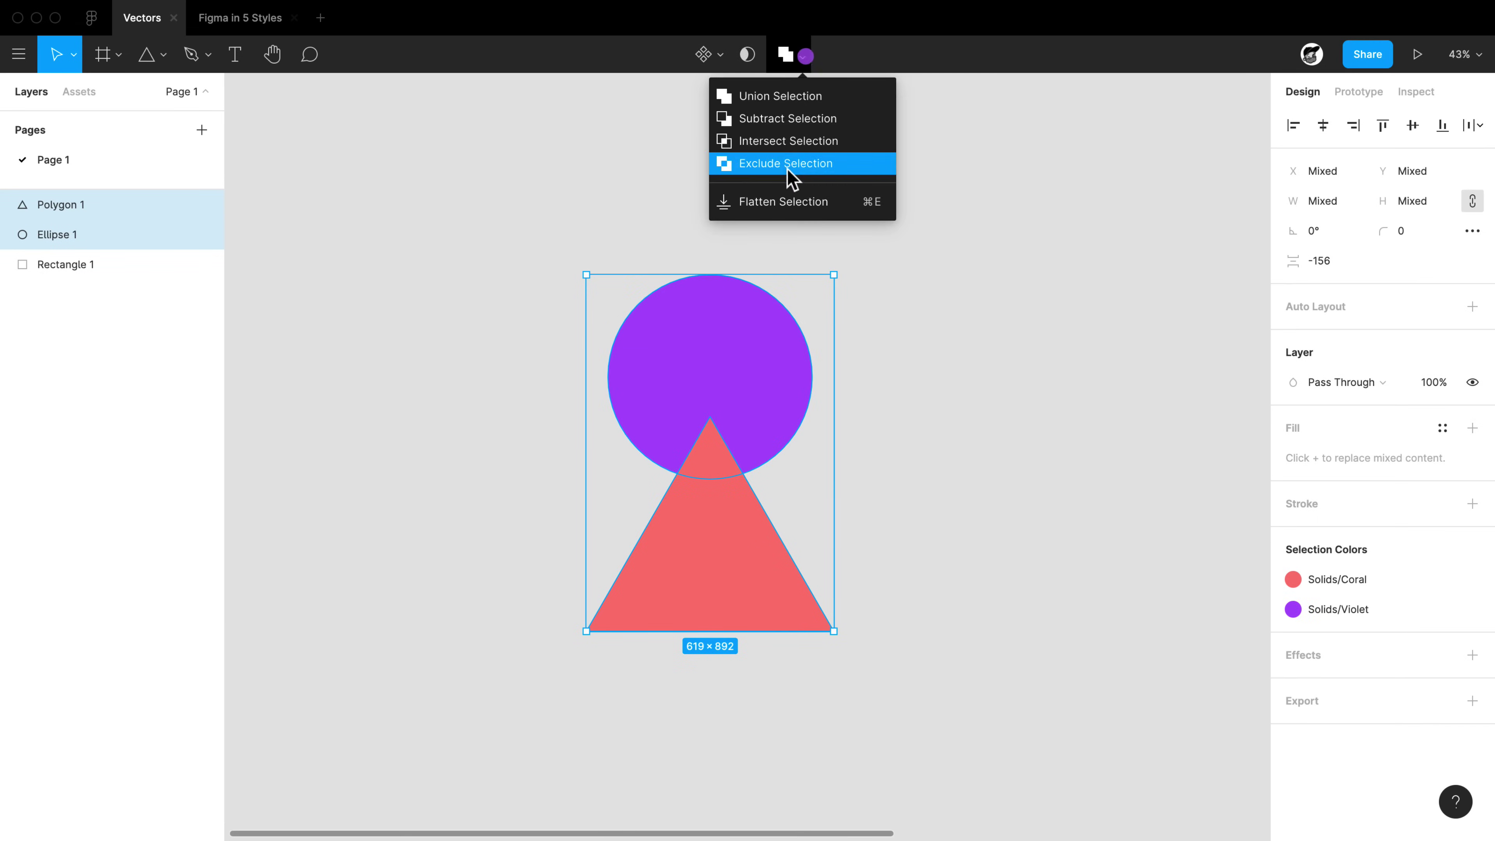
{"action": "left_click", "coordinate": [786, 143]}
{"action": "left_click", "coordinate": [912, 469]}
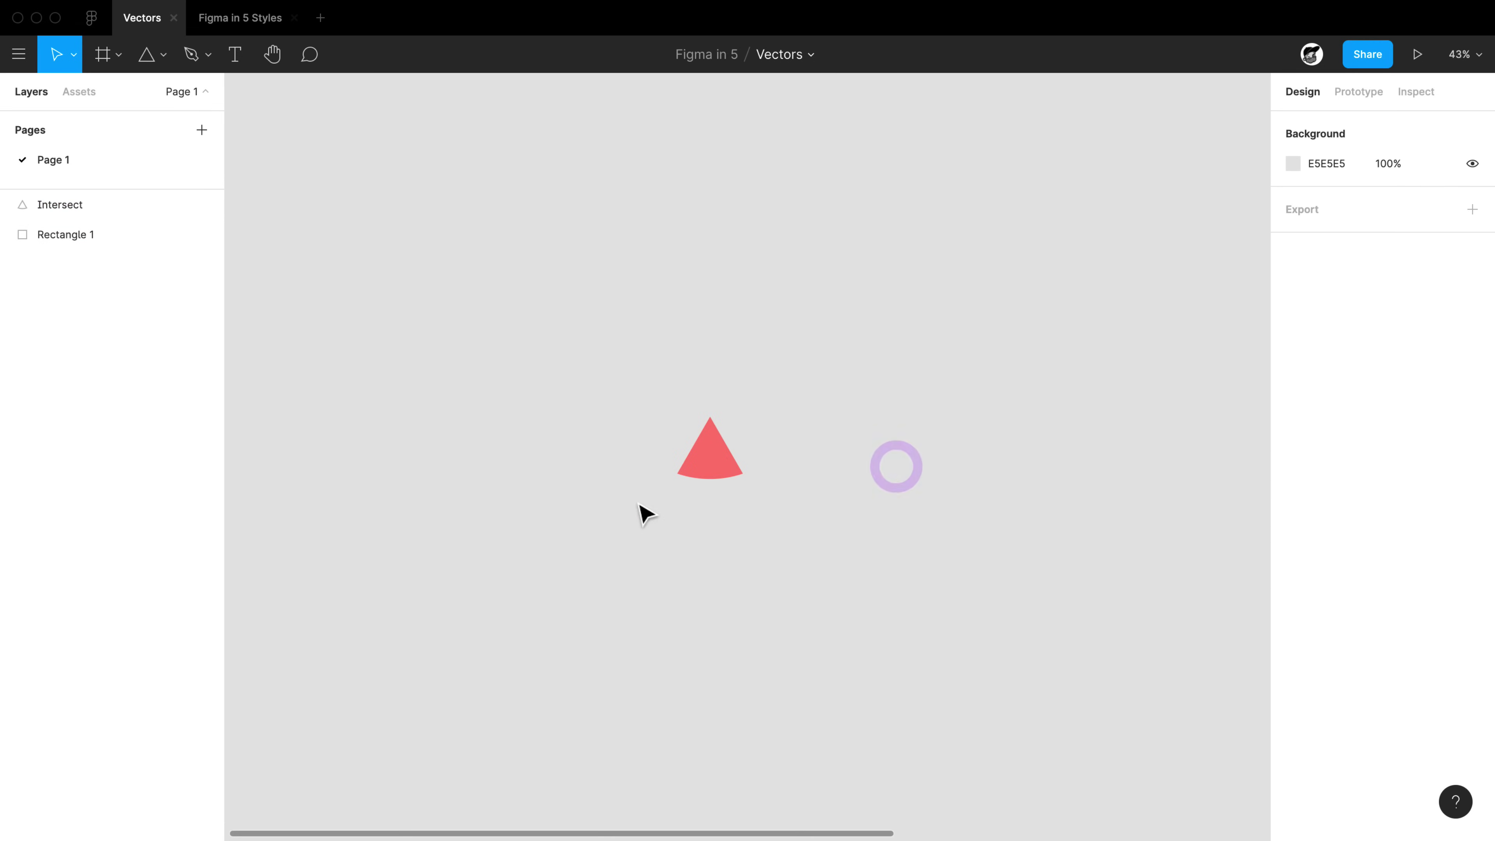
{"action": "left_click", "coordinate": [717, 464], "text": "super"}
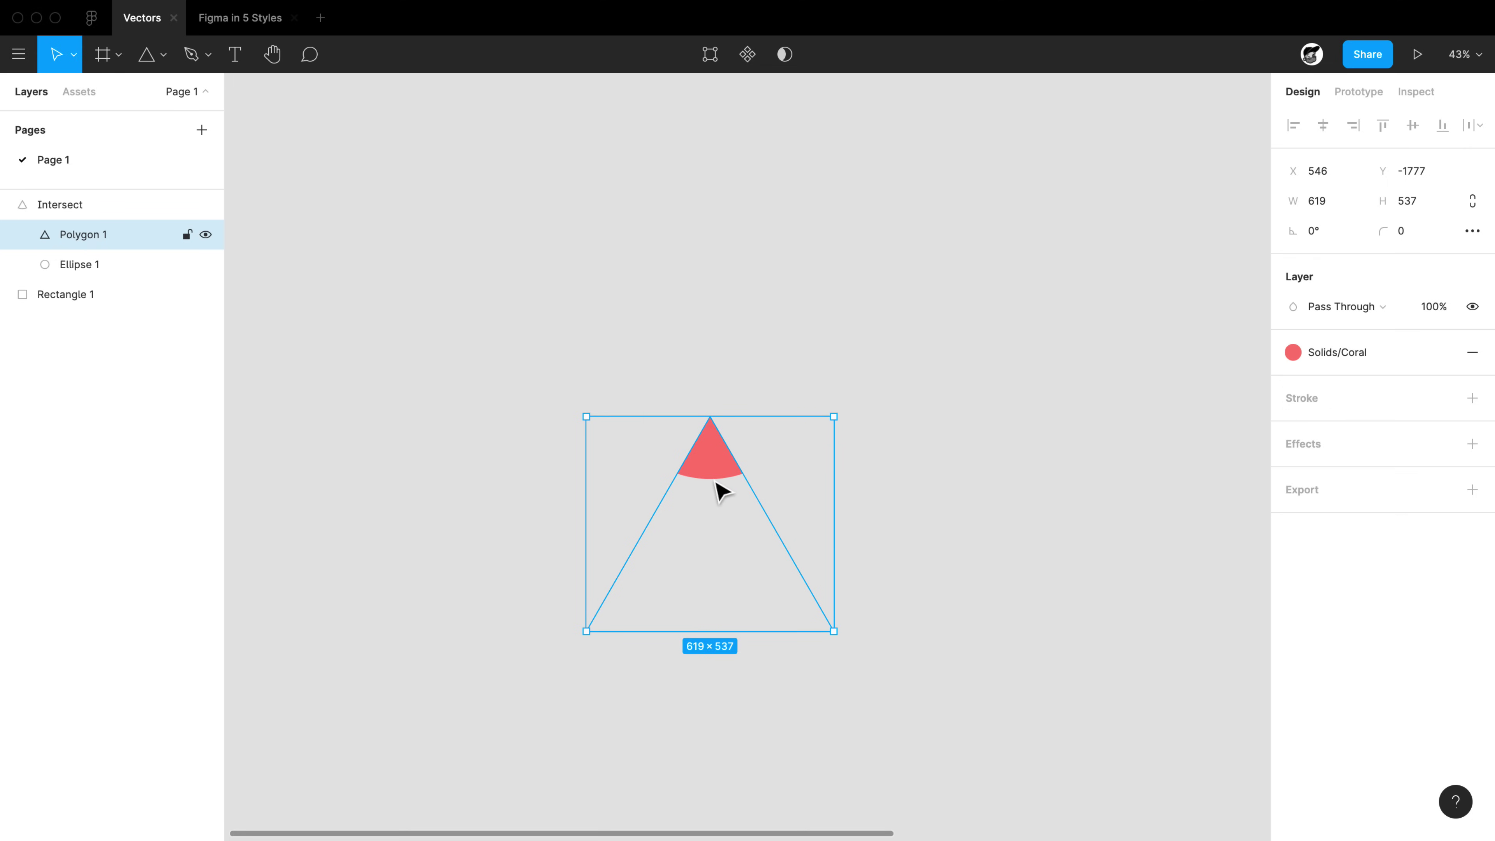
{"action": "mouse_move", "coordinate": [712, 462]}
{"action": "left_mouse_down"}
{"action": "mouse_move", "coordinate": [811, 427]}
{"action": "mouse_move", "coordinate": [667, 324]}
{"action": "mouse_move", "coordinate": [746, 470]}
{"action": "mouse_move", "coordinate": [698, 433]}
{"action": "mouse_move", "coordinate": [718, 434]}
{"action": "left_mouse_up"}
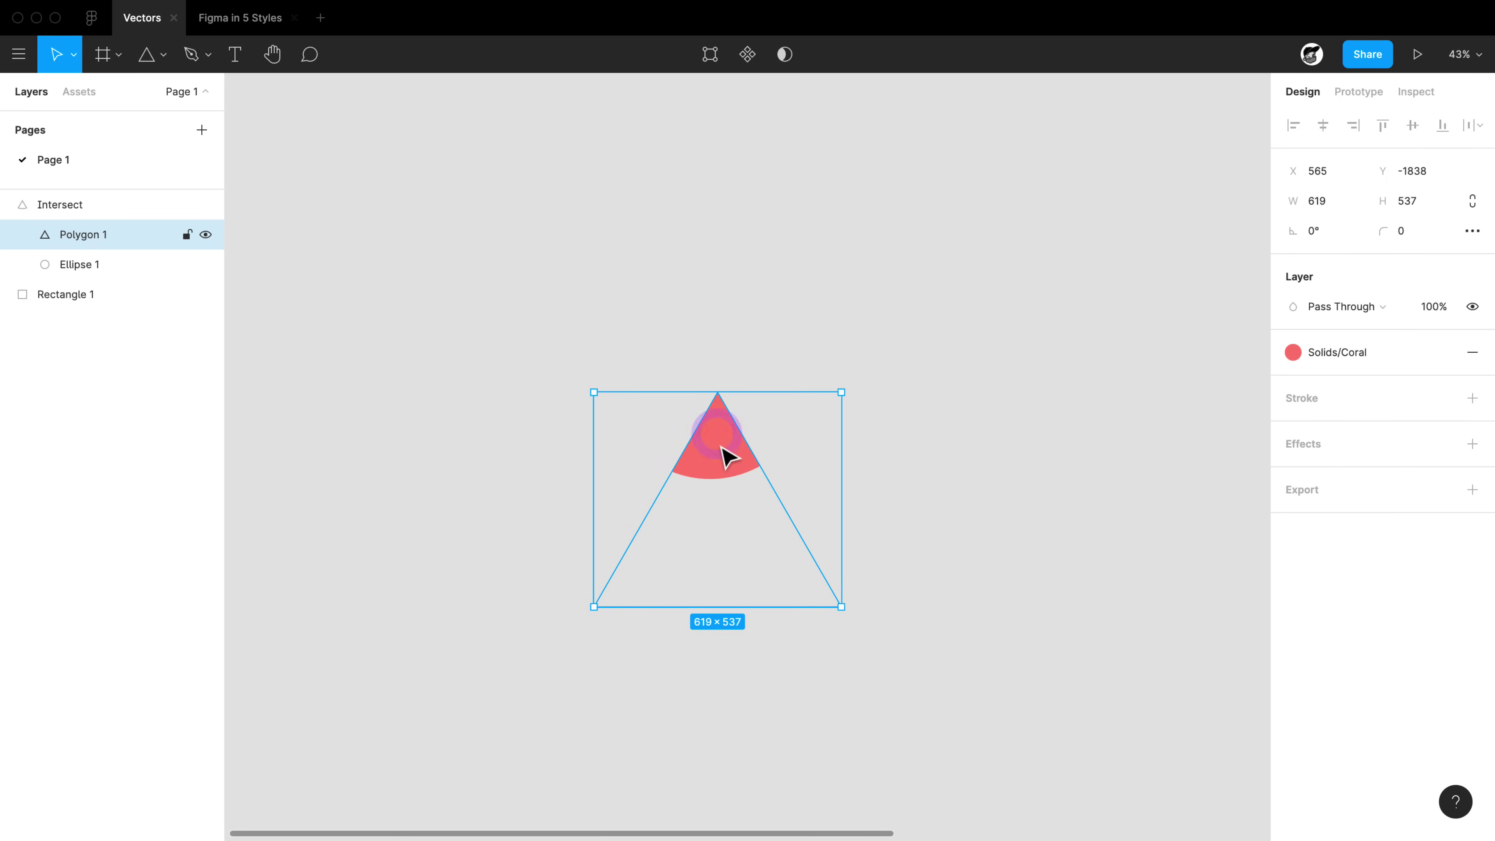
Set the corner radius of the triangle inside the intersection to 56
{"action": "left_click", "coordinate": [980, 330]}
{"action": "left_click", "coordinate": [706, 460], "text": "super"}
{"action": "left_click", "coordinate": [1412, 231]}
{"action": "key", "text": "shift+Up"}
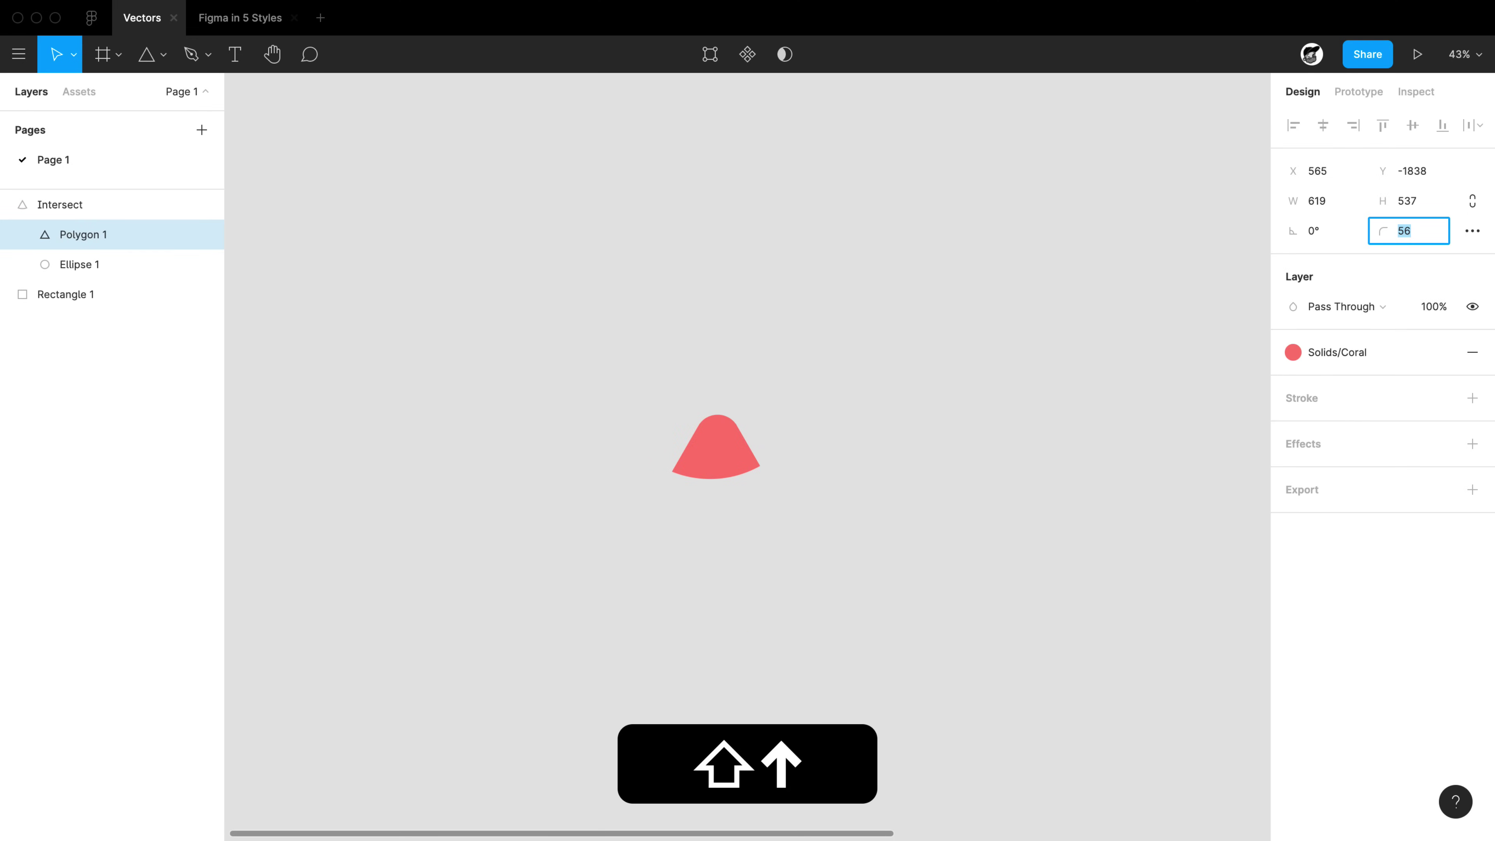
Try moving the rounded intersection shape upward, and undo all changes back to the separate circle and triangle
{"action": "left_click", "coordinate": [961, 544]}
{"action": "left_click_drag", "start_coordinate": [718, 454], "coordinate": [729, 321]}
{"action": "key", "text": "super+z"}
{"action": "key", "text": "super+z"}
{"action": "key", "text": "super+z"}
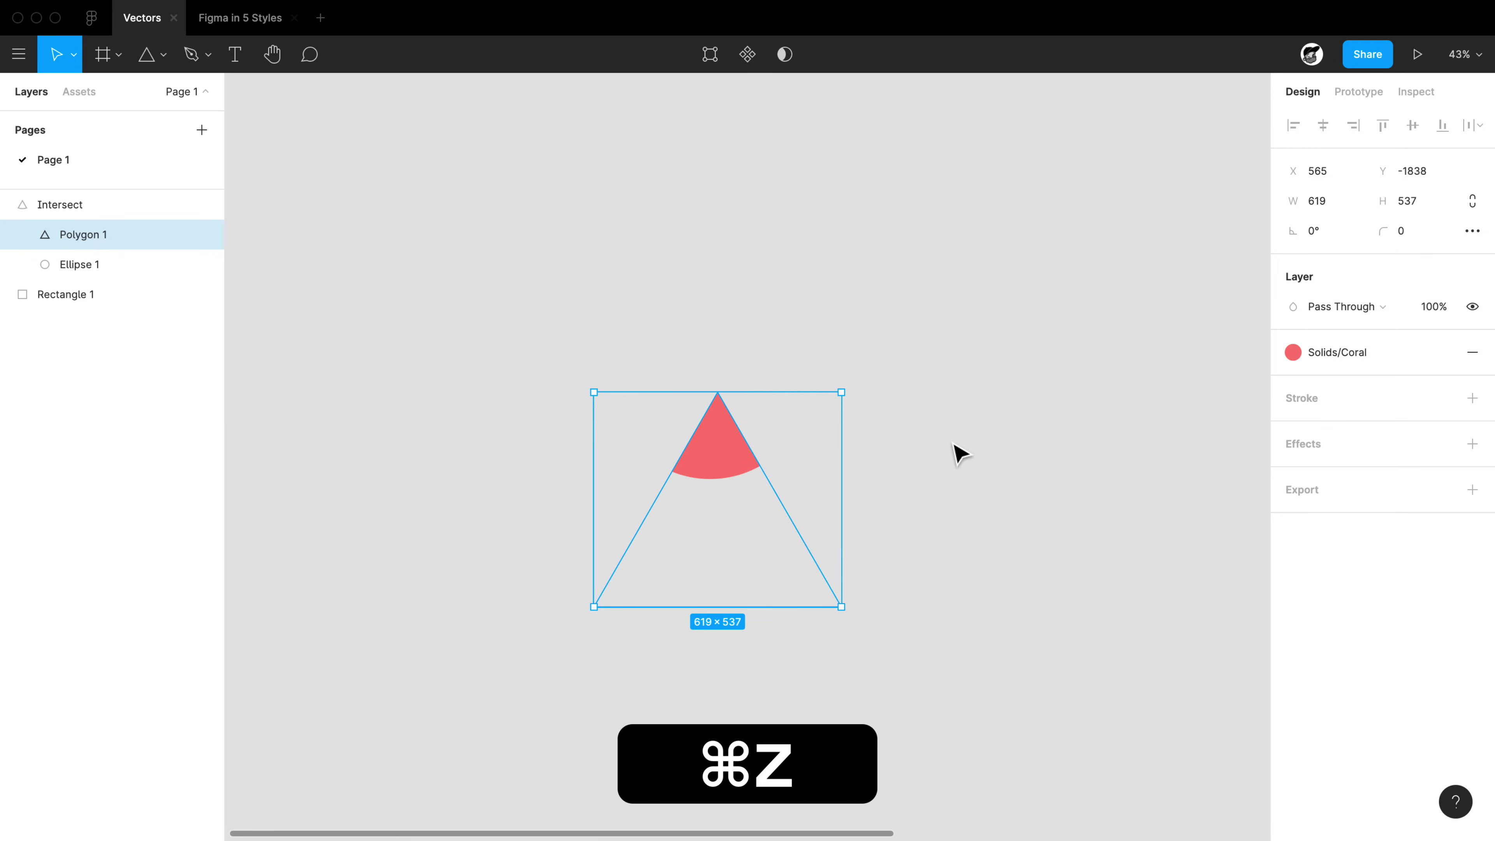
{"action": "key", "text": "super+z"}
{"action": "key", "text": "super+z"}
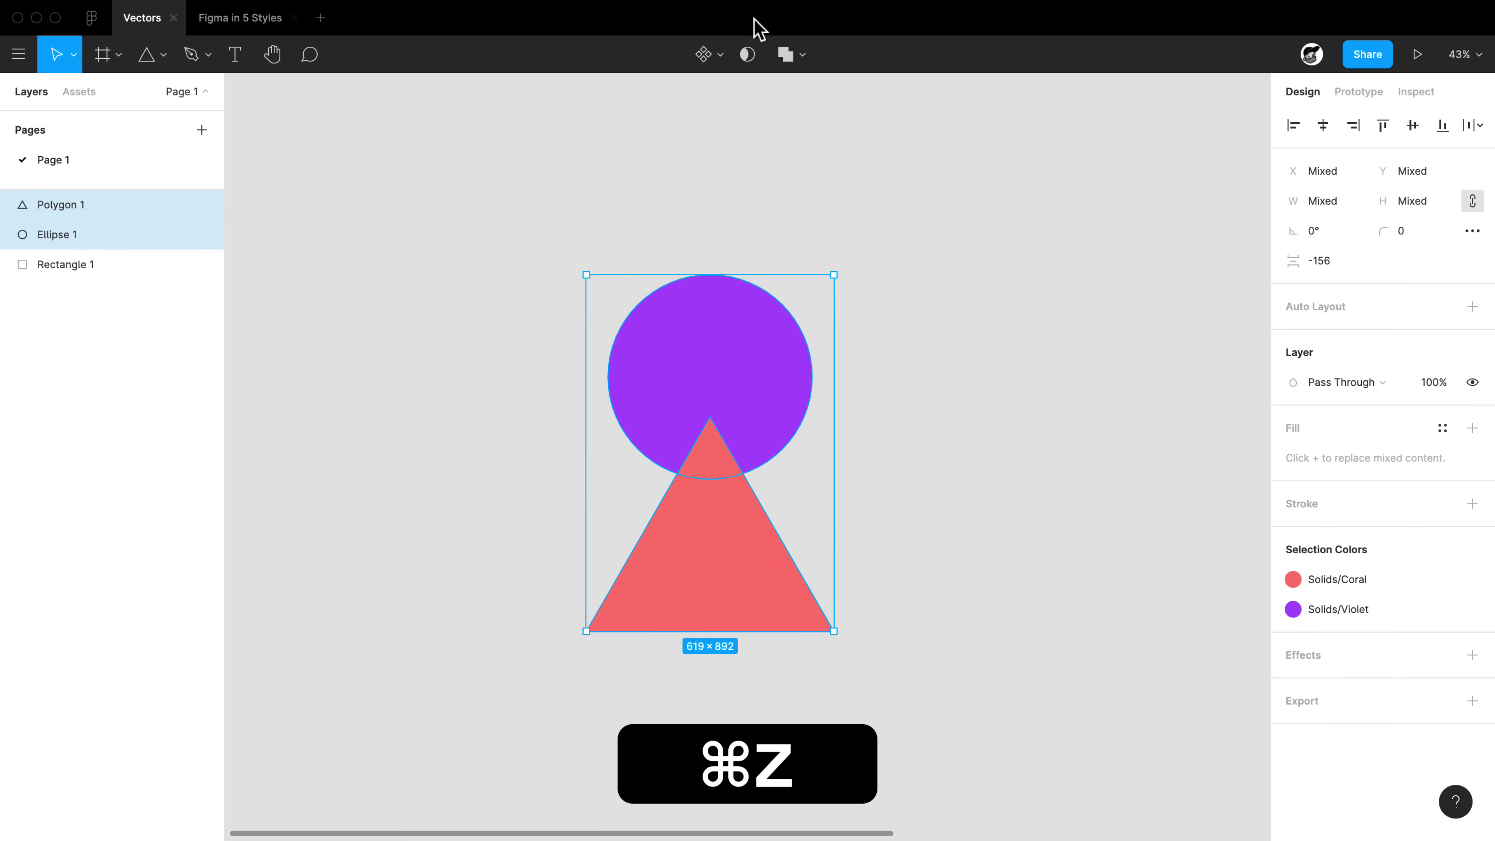
Combine the circle and triangle with Union, and enlarge the triangle inside it to about 805 × 699
{"action": "left_click", "coordinate": [804, 54]}
{"action": "left_click", "coordinate": [815, 97]}
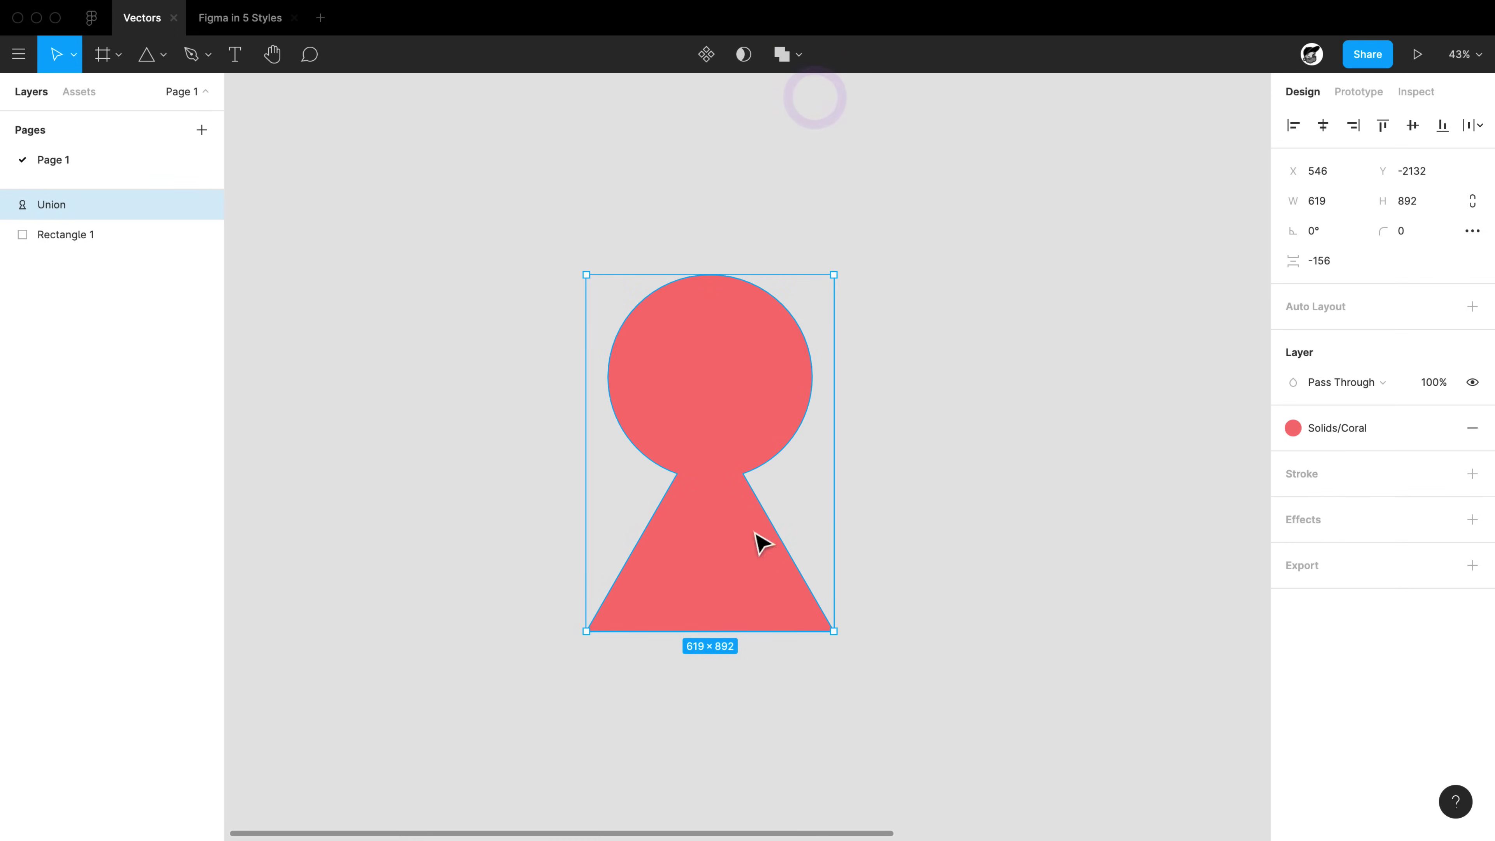
{"action": "left_click", "coordinate": [874, 548]}
{"action": "left_click", "coordinate": [694, 571], "text": "super"}
{"action": "left_click_drag", "start_coordinate": [716, 629], "coordinate": [736, 602]}
{"action": "left_click", "coordinate": [1009, 513]}
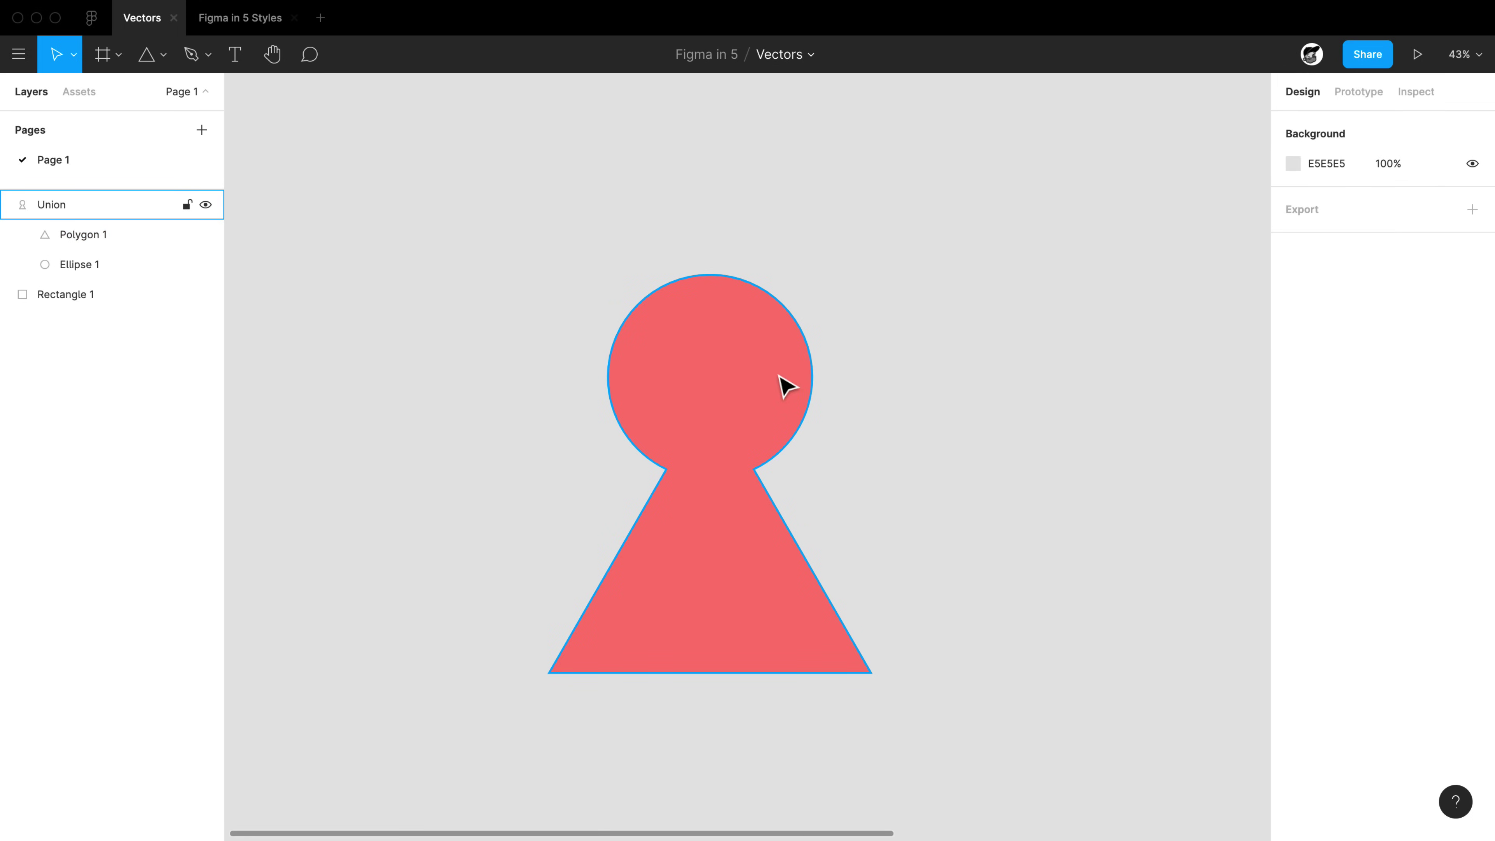
Set the corner radius of the whole union shape to 88
{"action": "left_click", "coordinate": [787, 386]}
{"action": "key", "text": "shift+Up"}
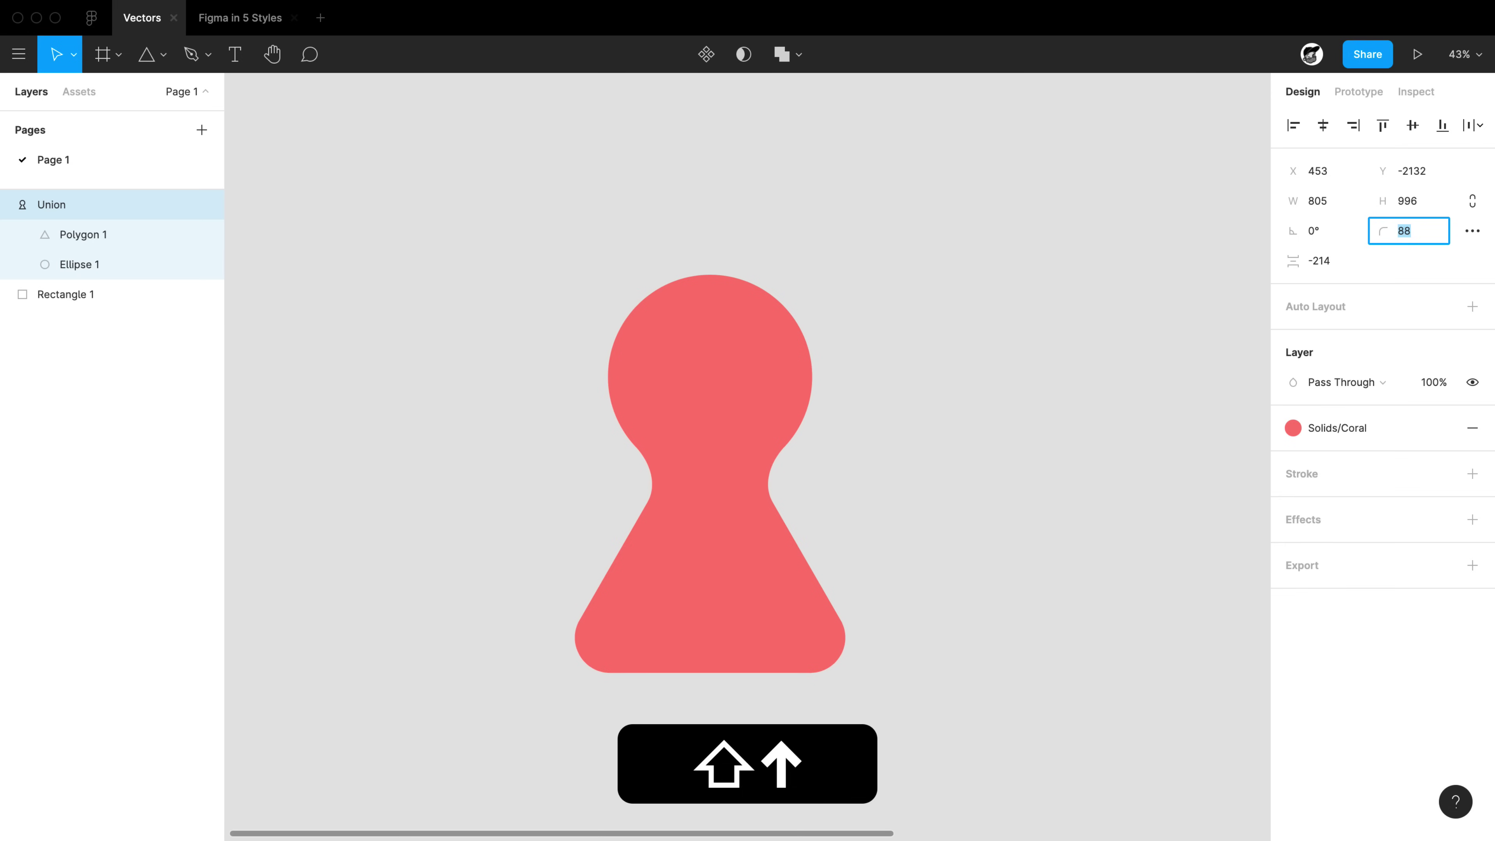
{"action": "left_click", "coordinate": [1115, 605]}
Move the triangle inside the union to the circle's upper left, and select the whole union
{"action": "left_click_drag", "start_coordinate": [748, 620], "coordinate": [524, 351]}
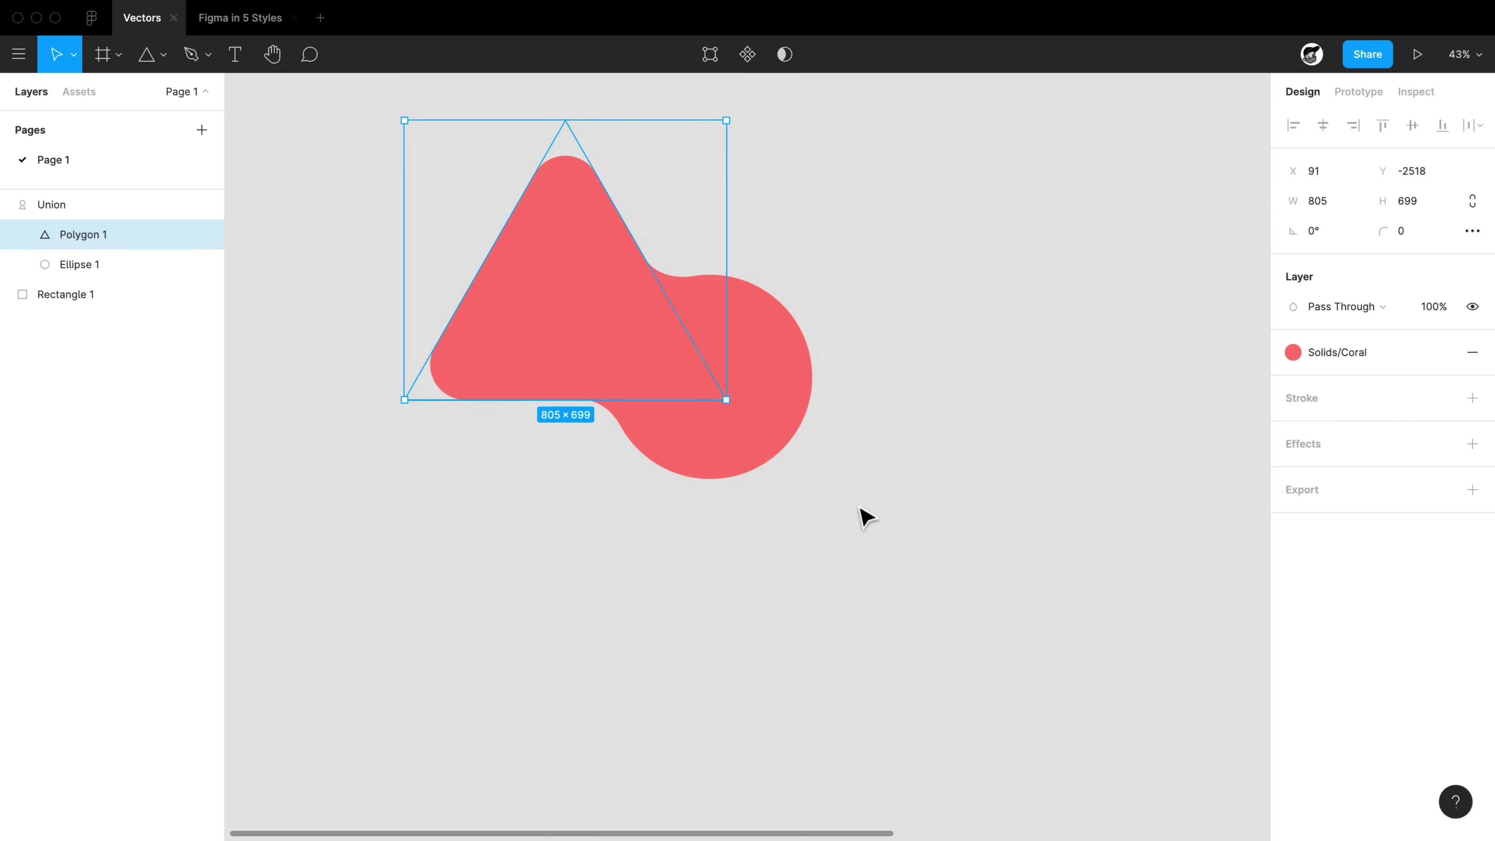
{"action": "left_click", "coordinate": [942, 465]}
{"action": "left_click", "coordinate": [597, 334]}
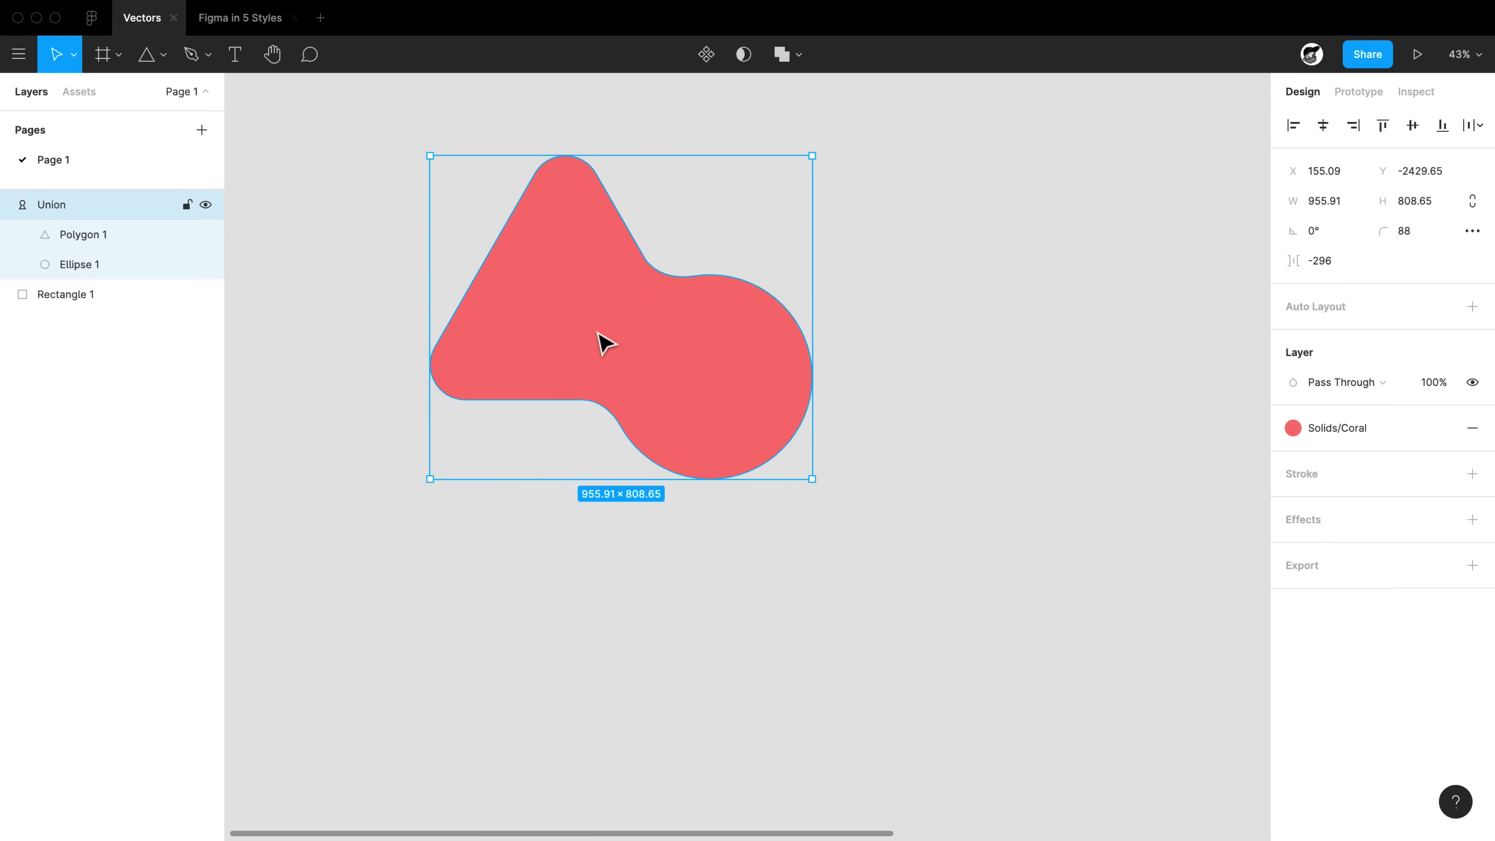
Ungroup the union into separate shapes and move the circle away from the triangle
{"action": "key", "text": "shift+super+g"}
{"action": "left_click", "coordinate": [1018, 424]}
{"action": "left_click_drag", "start_coordinate": [765, 433], "coordinate": [889, 480]}
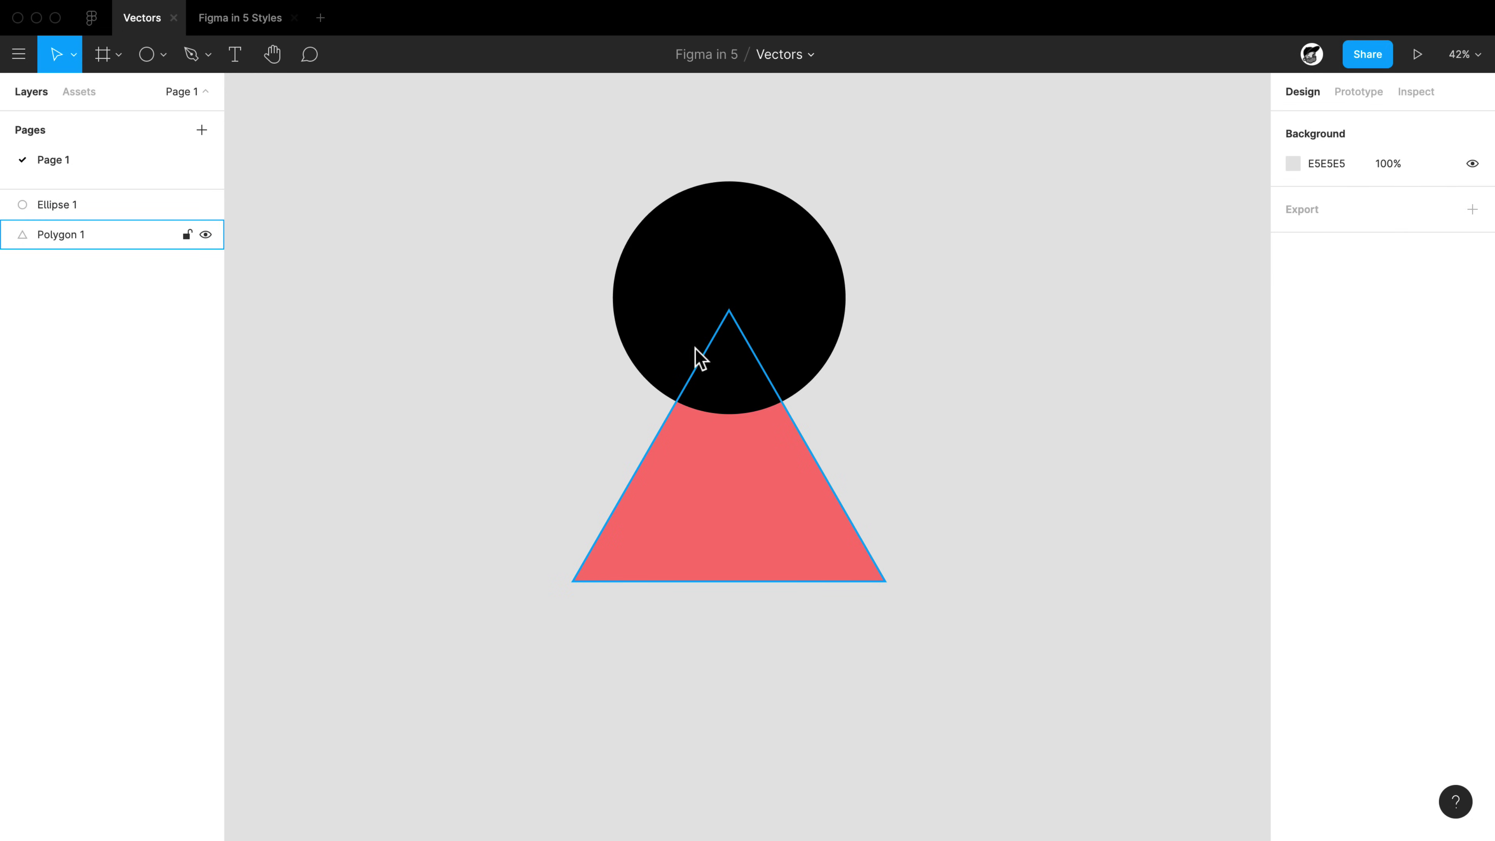
Select the black circle and the coral triangle and combine them with Union
{"action": "left_click_drag", "start_coordinate": [936, 471], "coordinate": [624, 323]}
{"action": "left_click", "coordinate": [804, 56]}
{"action": "left_click", "coordinate": [799, 96]}
Swap the fill of the circle inside the union for a stroke, and set the stroke weight to 57
{"action": "left_click", "coordinate": [806, 333], "text": "super"}
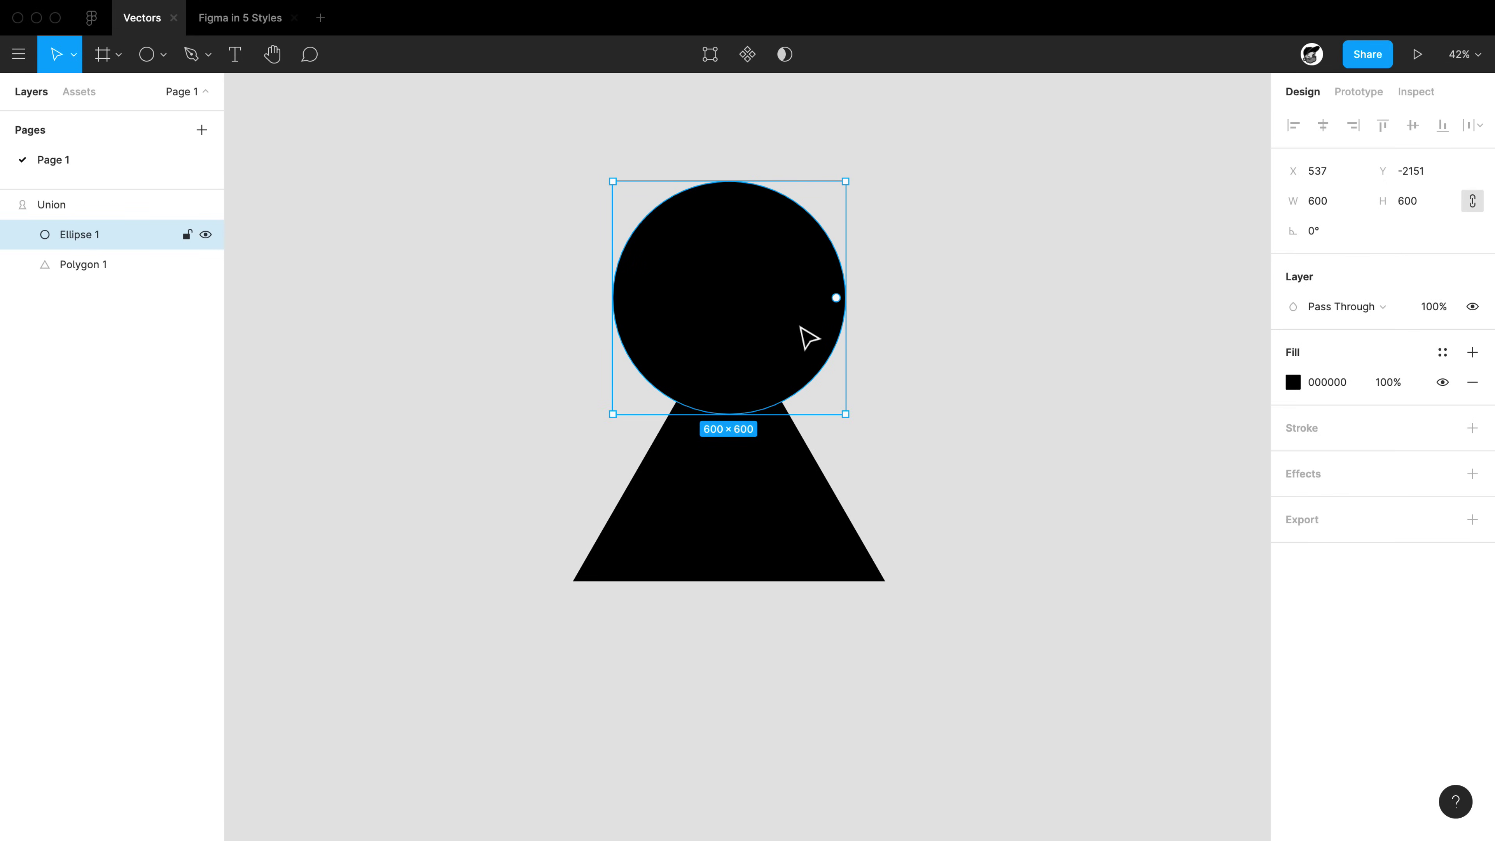
{"action": "key", "text": "shift+x"}
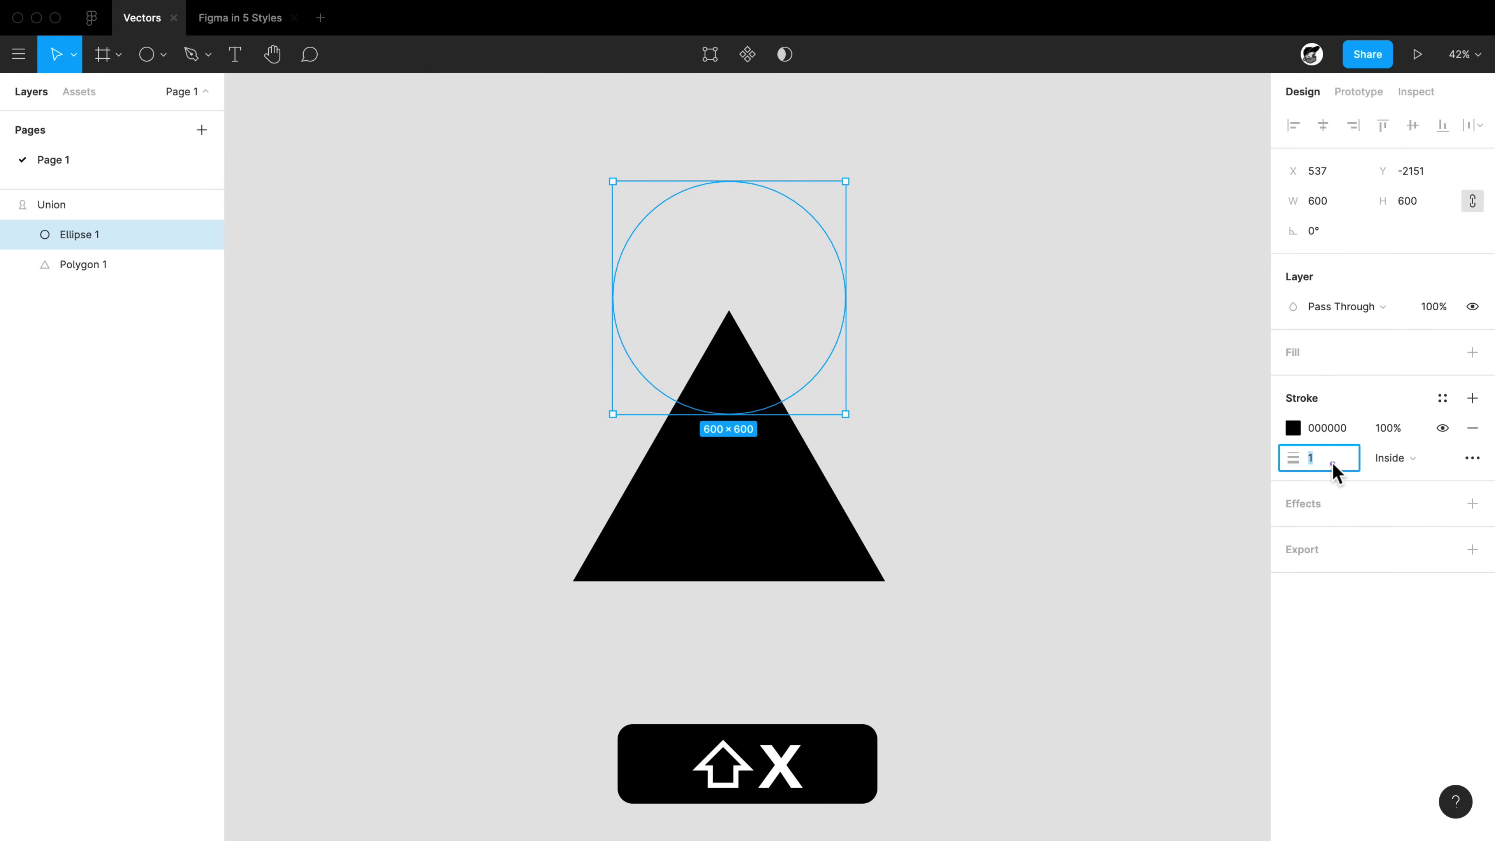
{"action": "type", "text": "7"}
{"action": "key", "text": "shift+Up"}
{"action": "key", "text": "shift+Up"}
{"action": "key", "text": "shift+Up"}
{"action": "key", "text": "shift+Up"}
{"action": "key", "text": "shift+Escape"}
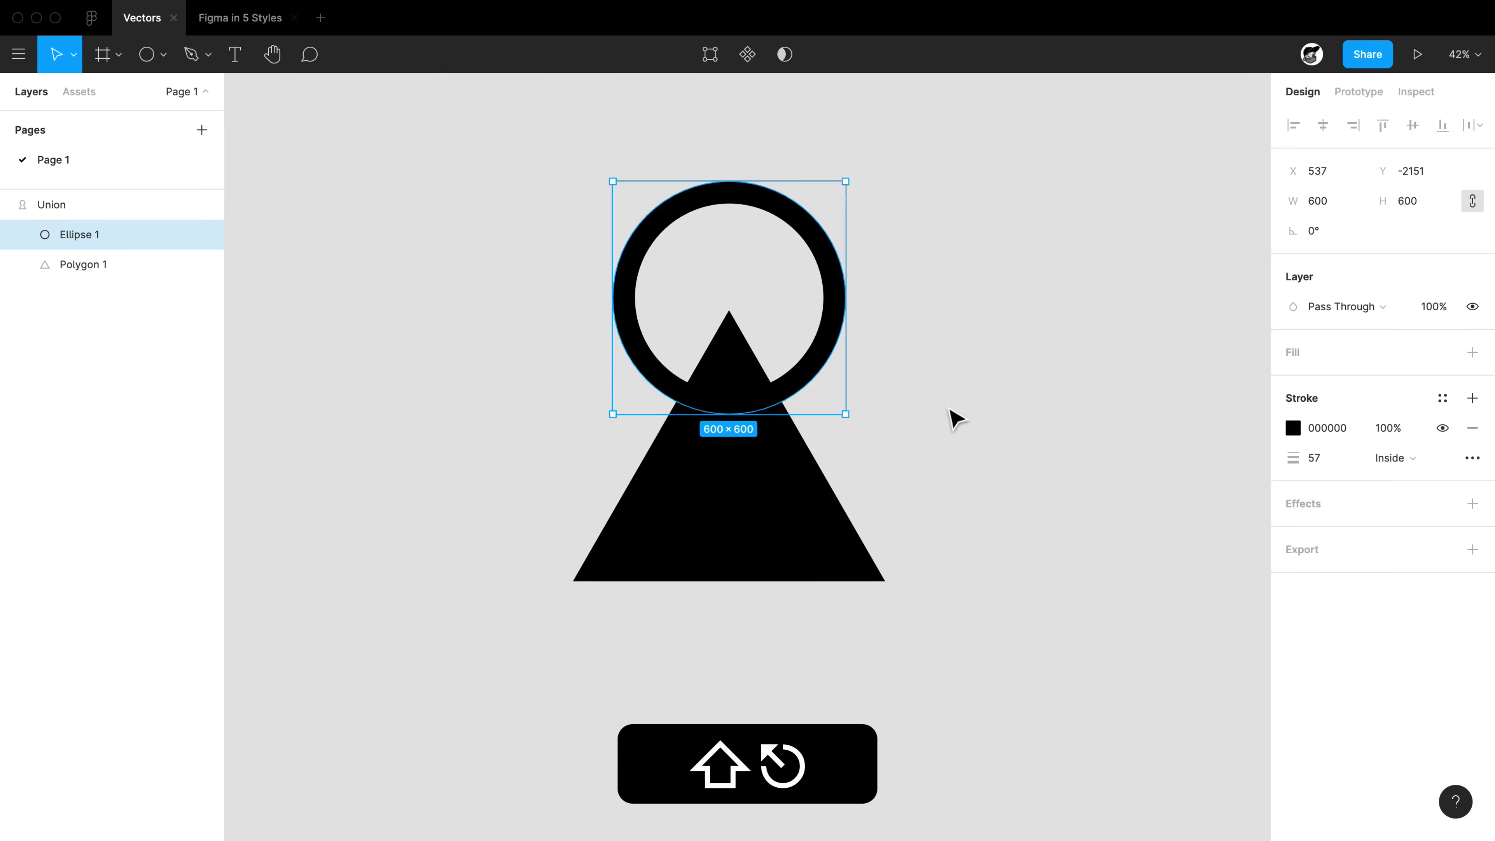
{"action": "left_click", "coordinate": [978, 410]}
{"action": "left_click", "coordinate": [678, 499]}
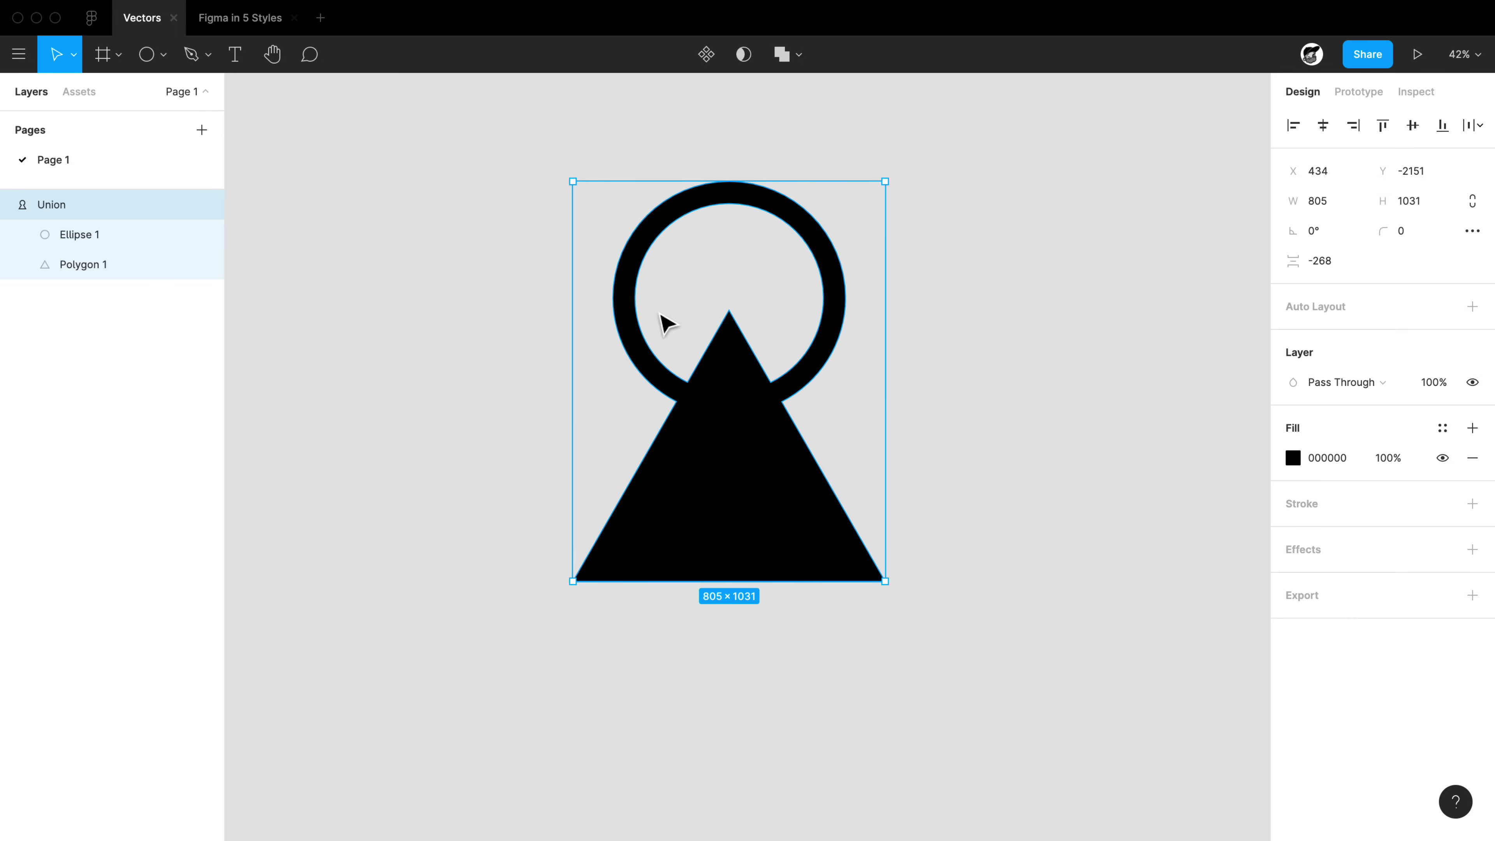
Set the alignment of the circle's stroke inside the union to Center and increase the stroke weight
{"action": "left_click", "coordinate": [634, 356], "text": "super"}
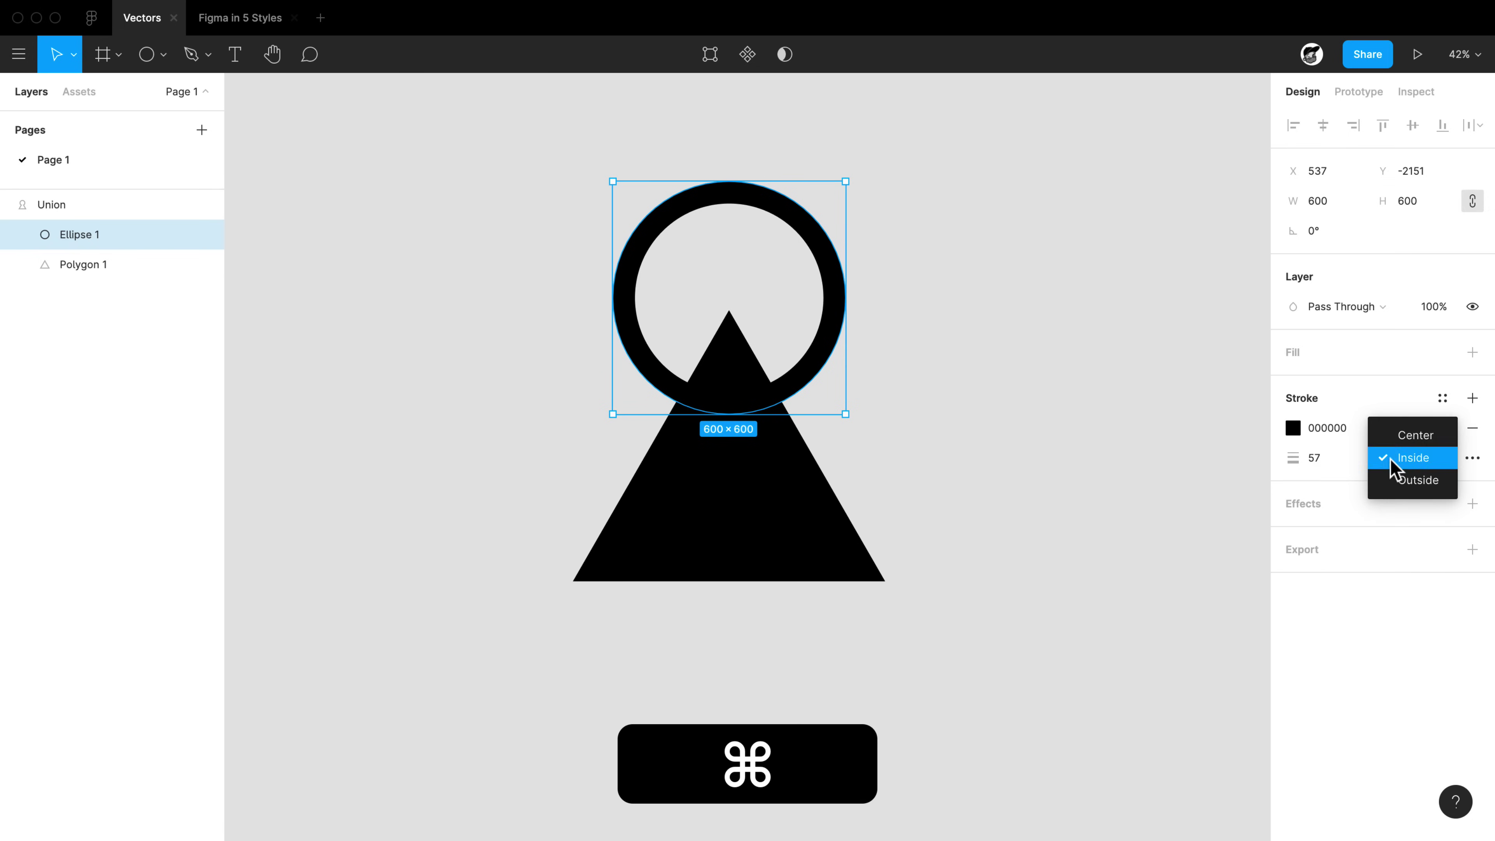
{"action": "left_click", "coordinate": [1394, 469]}
{"action": "left_click", "coordinate": [1418, 434]}
{"action": "left_click", "coordinate": [1332, 457]}
{"action": "key", "text": "shift+Up"}
{"action": "key", "text": "shift+Up"}
{"action": "key", "text": "shift+Up"}
{"action": "key", "text": "Escape"}
{"action": "key", "text": "Escape"}
{"action": "left_click", "coordinate": [1030, 488]}
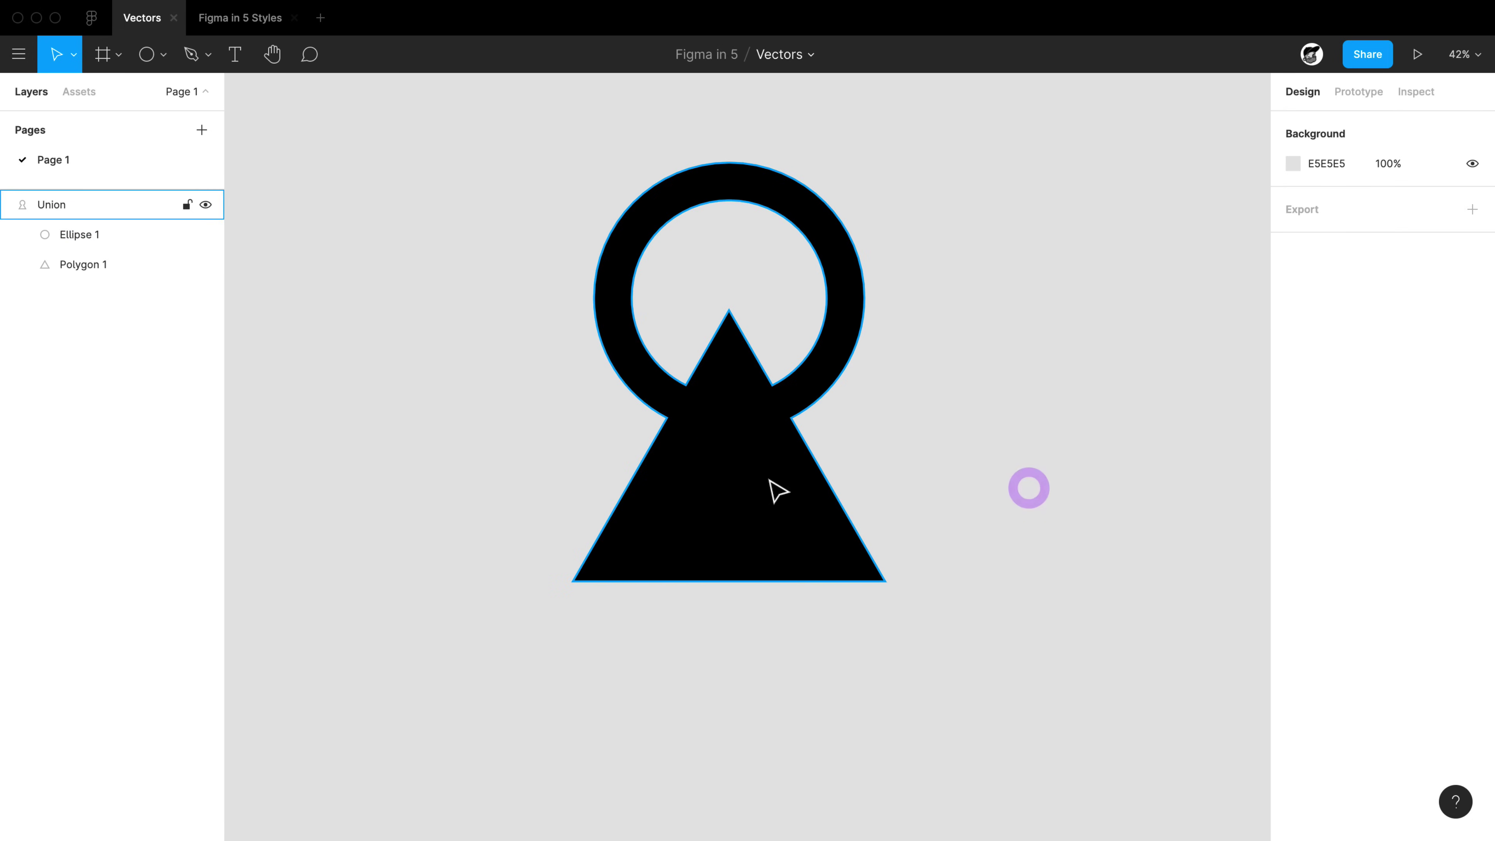
Set the corner radius of the whole circle-and-triangle union to 32
{"action": "left_click", "coordinate": [776, 482]}
{"action": "left_click", "coordinate": [1425, 234]}
{"action": "type", "text": "4"}
{"action": "key", "text": "shift+Up"}
{"action": "key", "text": "shift+Up"}
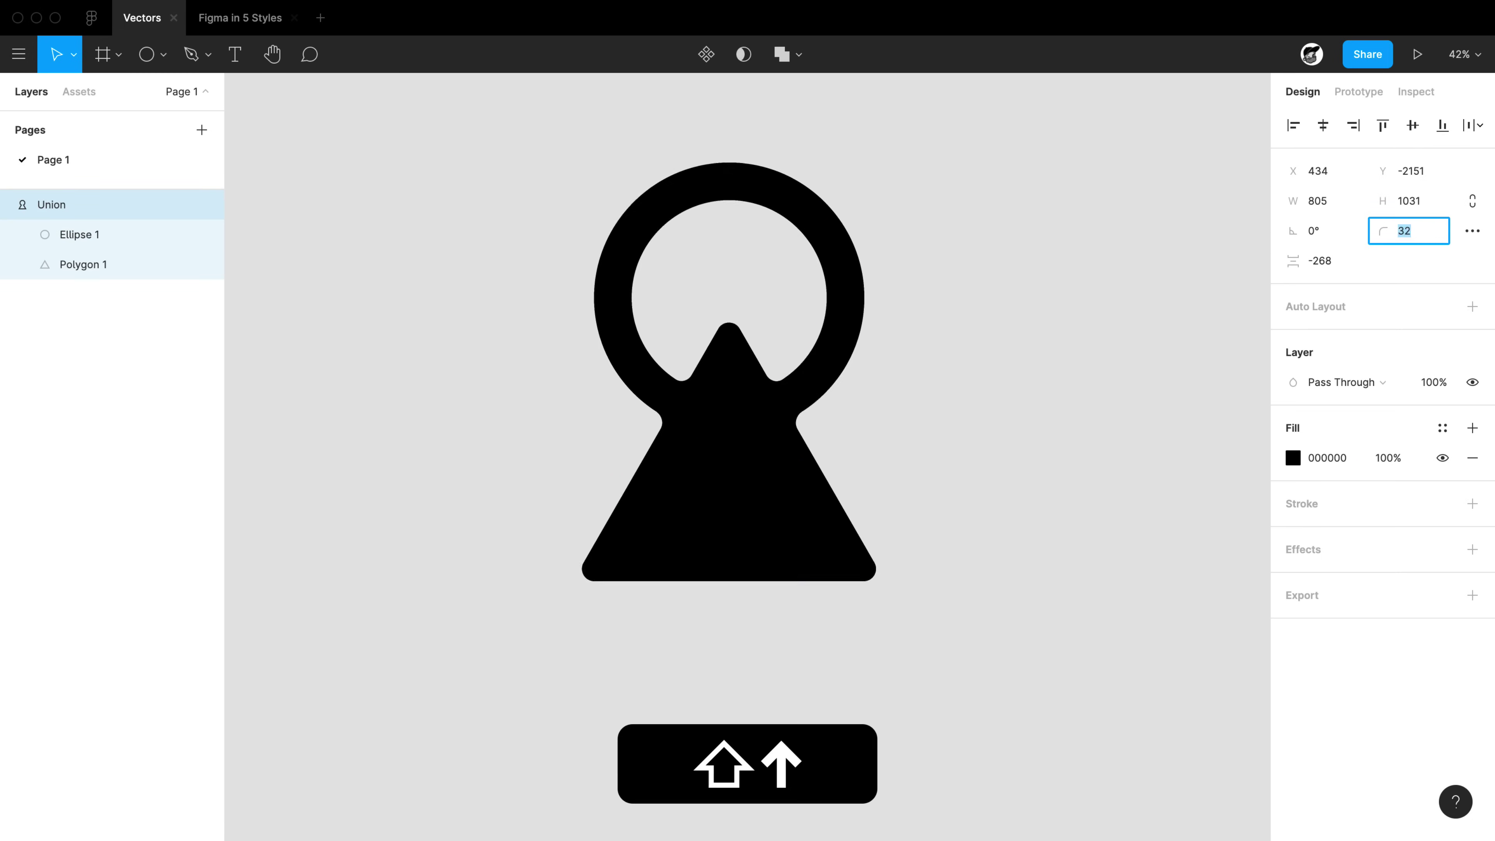
Turn the circle inside the union into a partial ring with a 61.43% sweep and a 58.27% ratio using its arc handles
{"action": "key", "text": "Escape"}
{"action": "key", "text": "Escape"}
{"action": "left_click", "coordinate": [841, 347], "text": "super"}
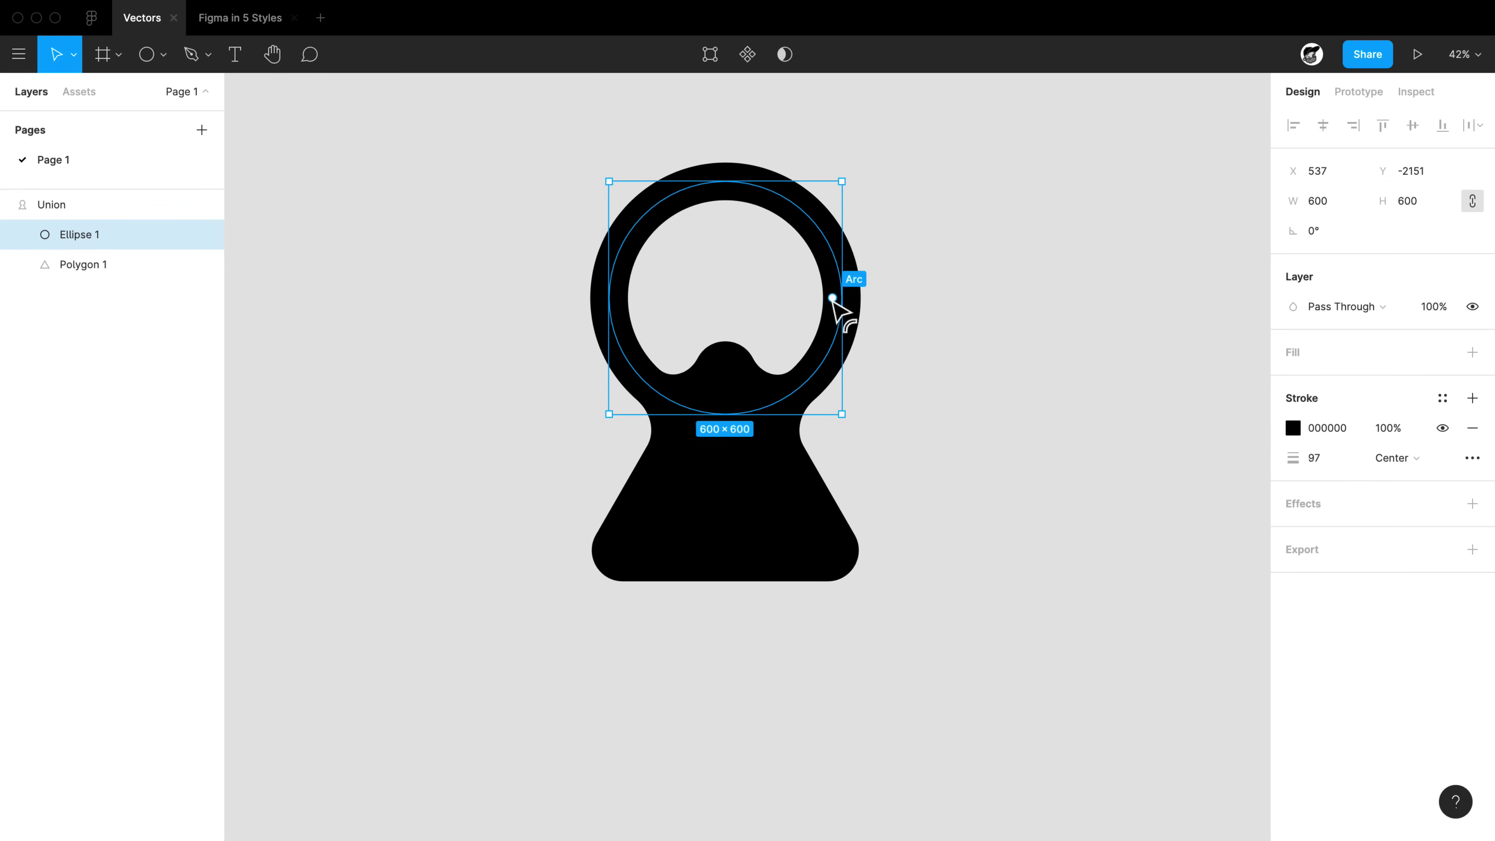
{"action": "left_click_drag", "start_coordinate": [832, 304], "coordinate": [671, 256]}
{"action": "left_click_drag", "start_coordinate": [726, 298], "coordinate": [694, 357]}
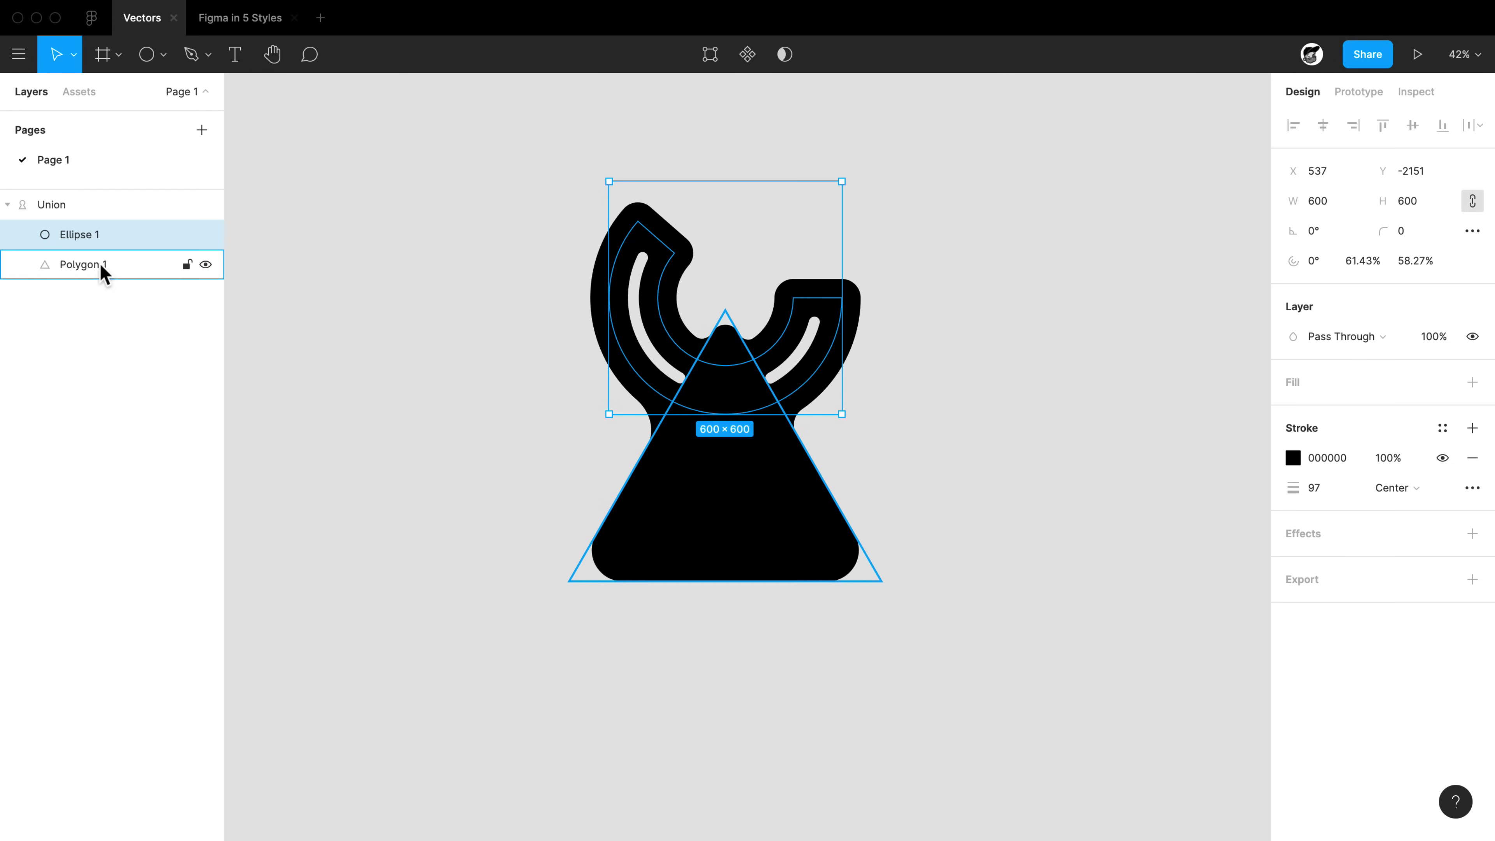
Flatten the whole union into a single vector shape
{"action": "left_click", "coordinate": [906, 442]}
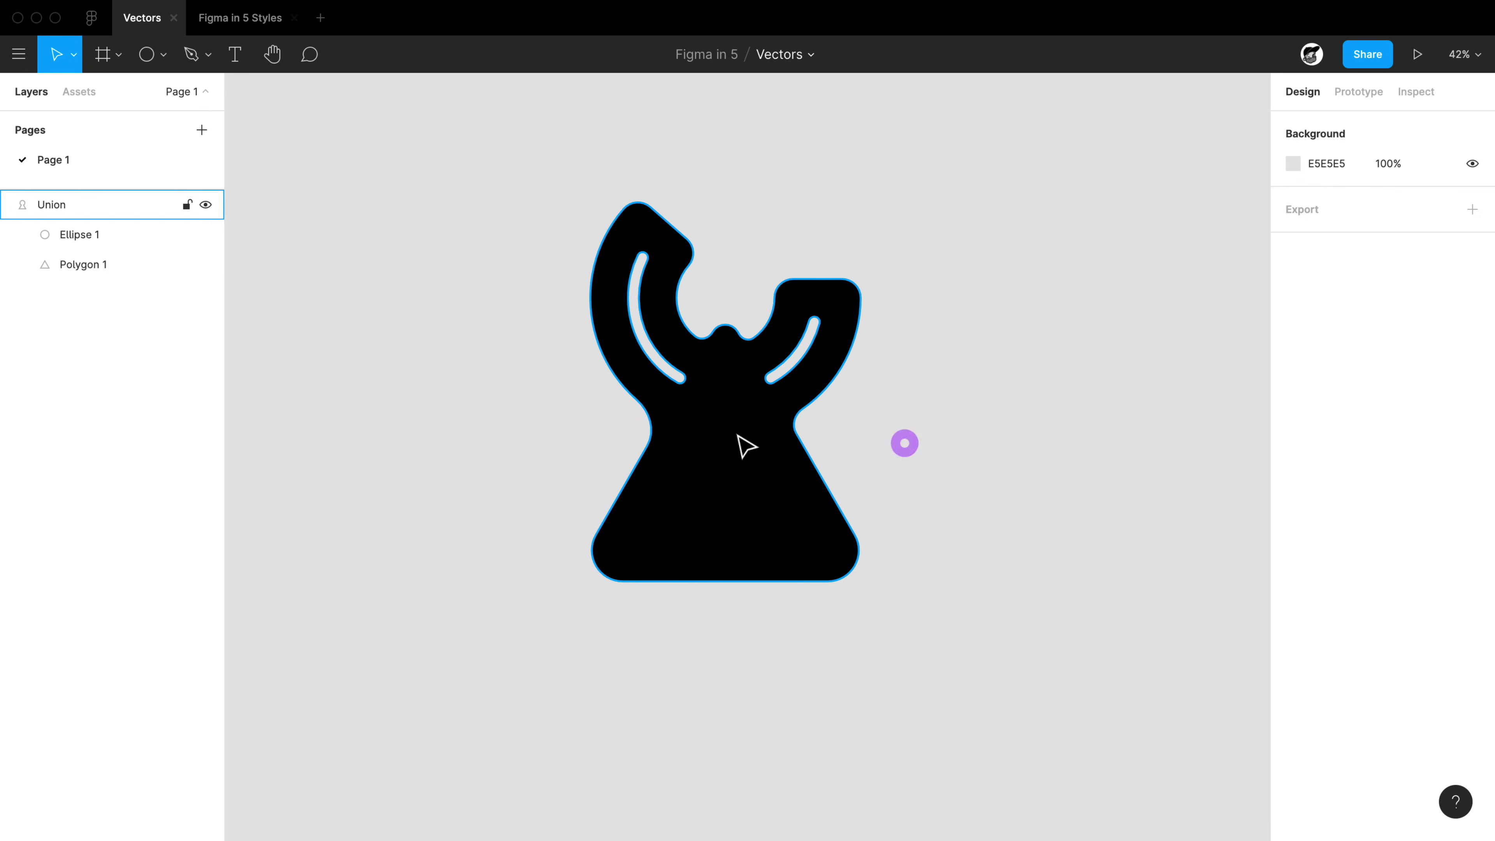
{"action": "left_click", "coordinate": [737, 435]}
{"action": "key", "text": "super+z"}
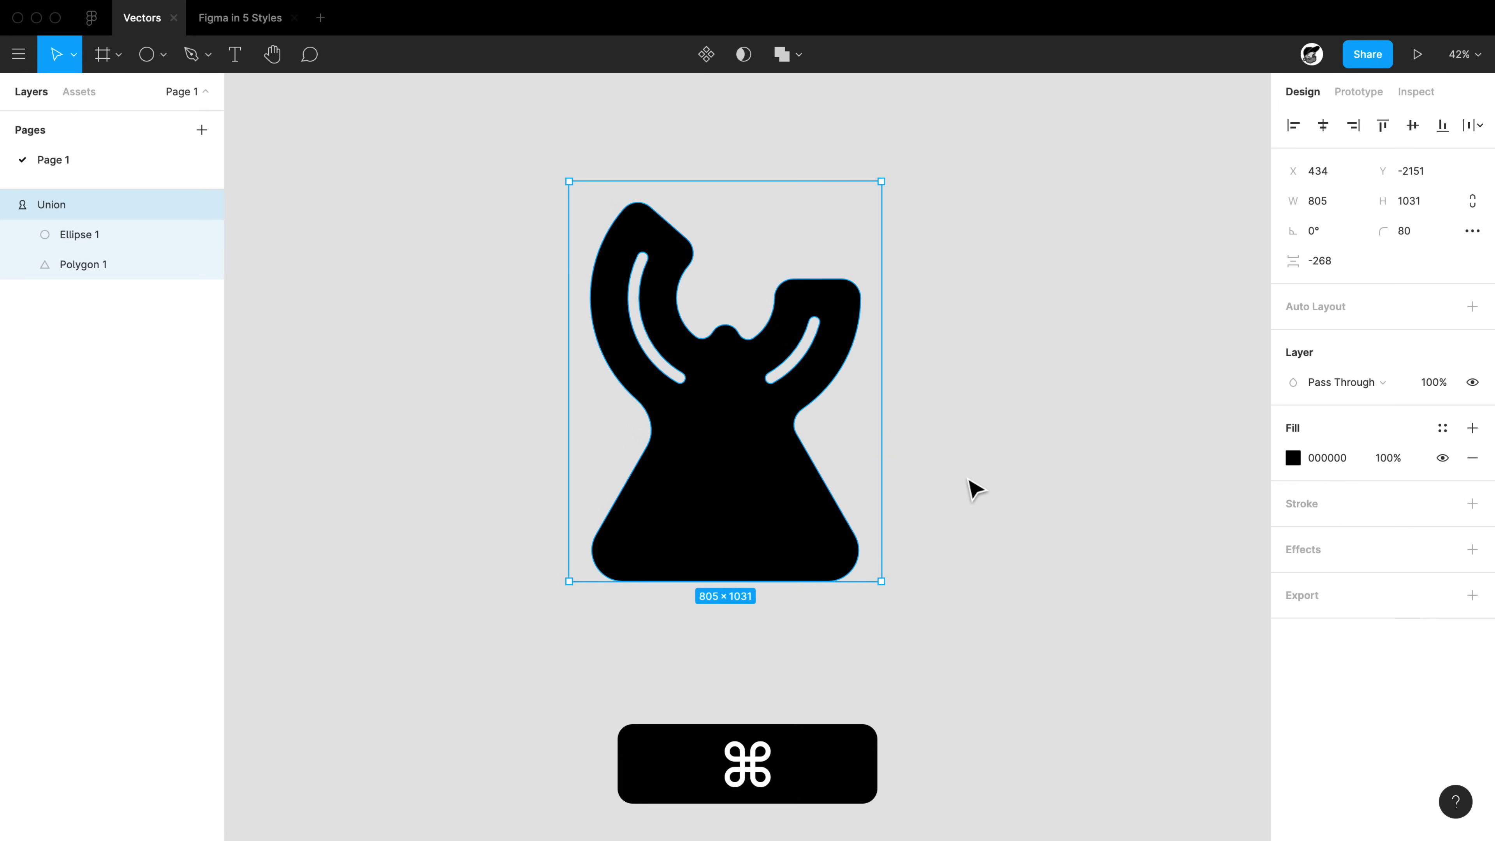
{"action": "key", "text": "super+e"}
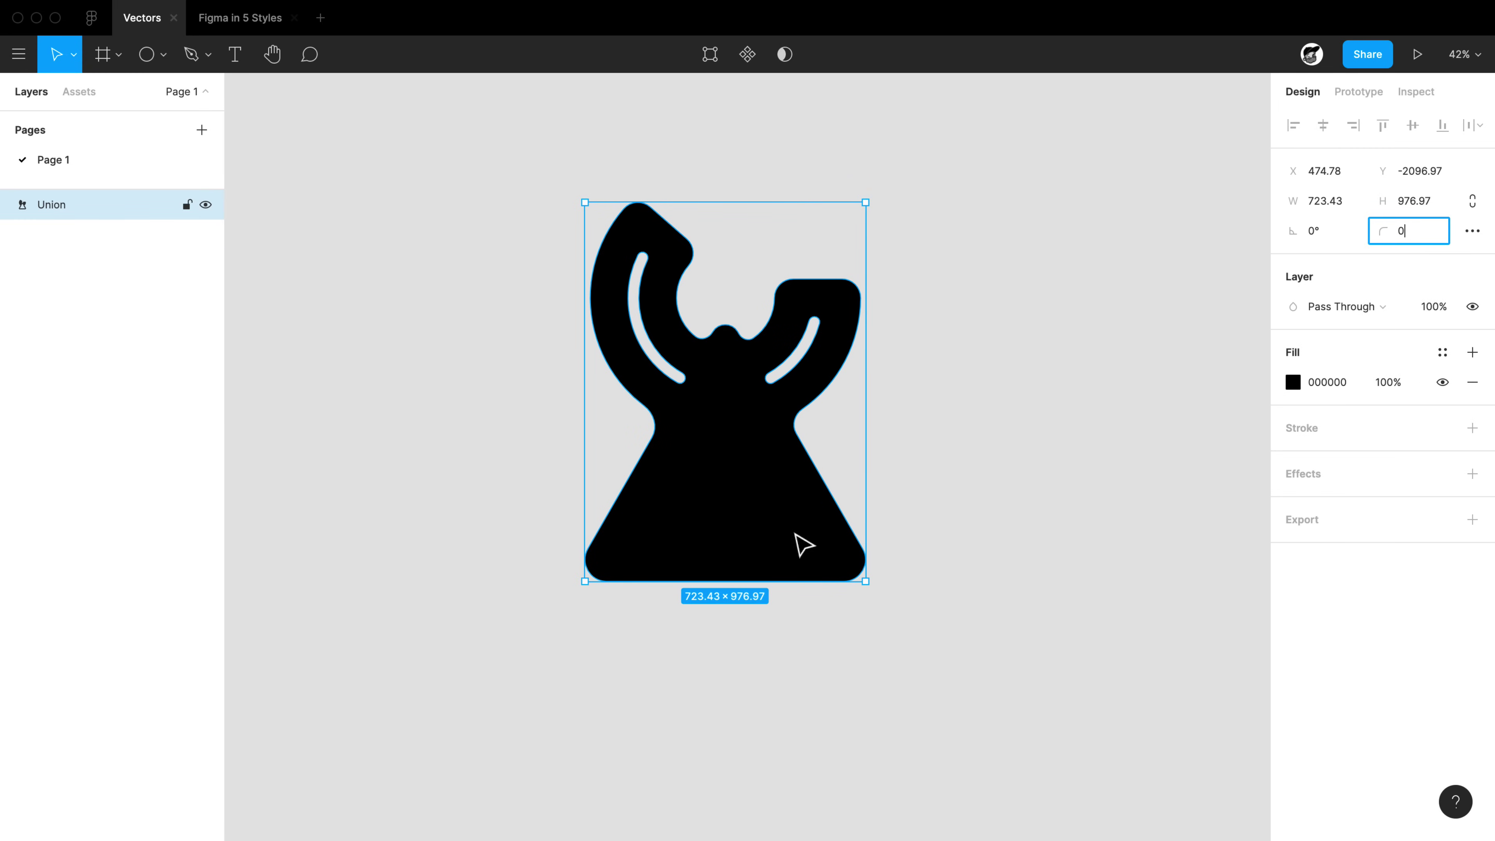
Edit the flattened shape's vector points and pull the point on the outer edge of its left arm outward
{"action": "left_click", "coordinate": [1030, 470]}
{"action": "left_click", "coordinate": [715, 457]}
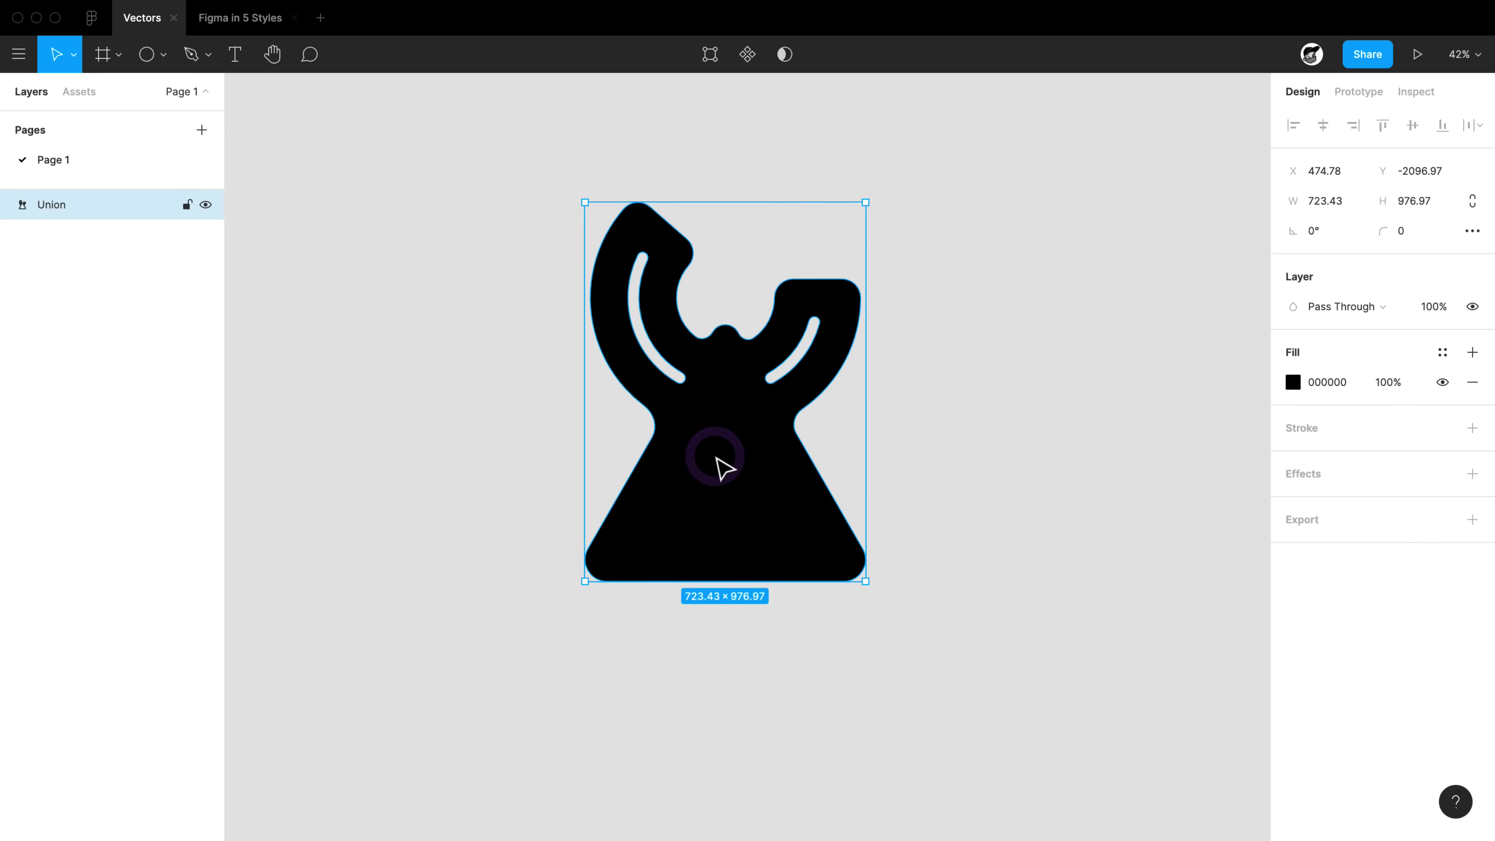
{"action": "double_click", "coordinate": [716, 458]}
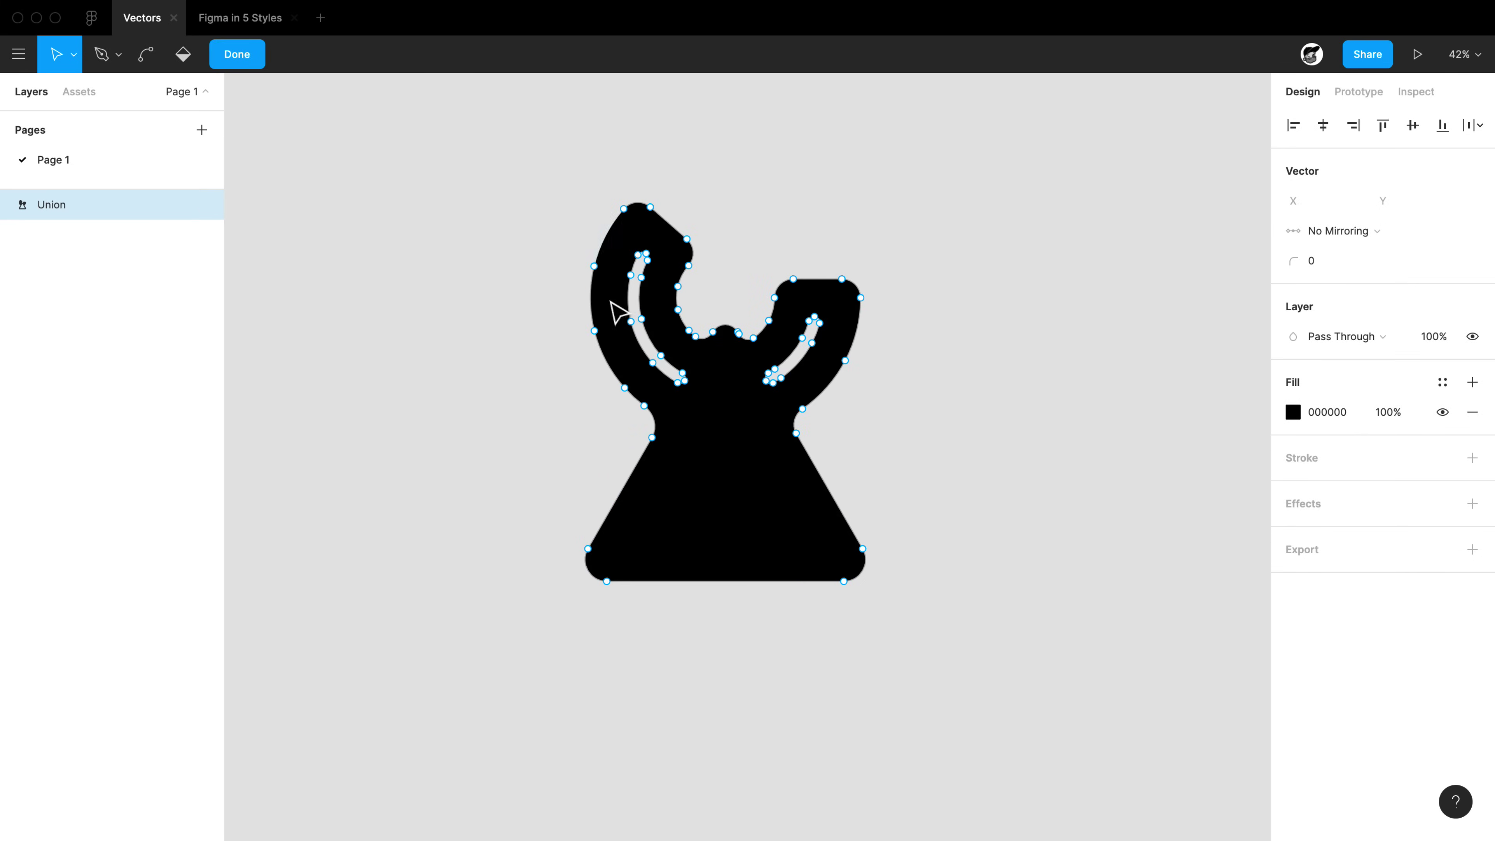
{"action": "left_click_drag", "start_coordinate": [594, 266], "coordinate": [551, 282]}
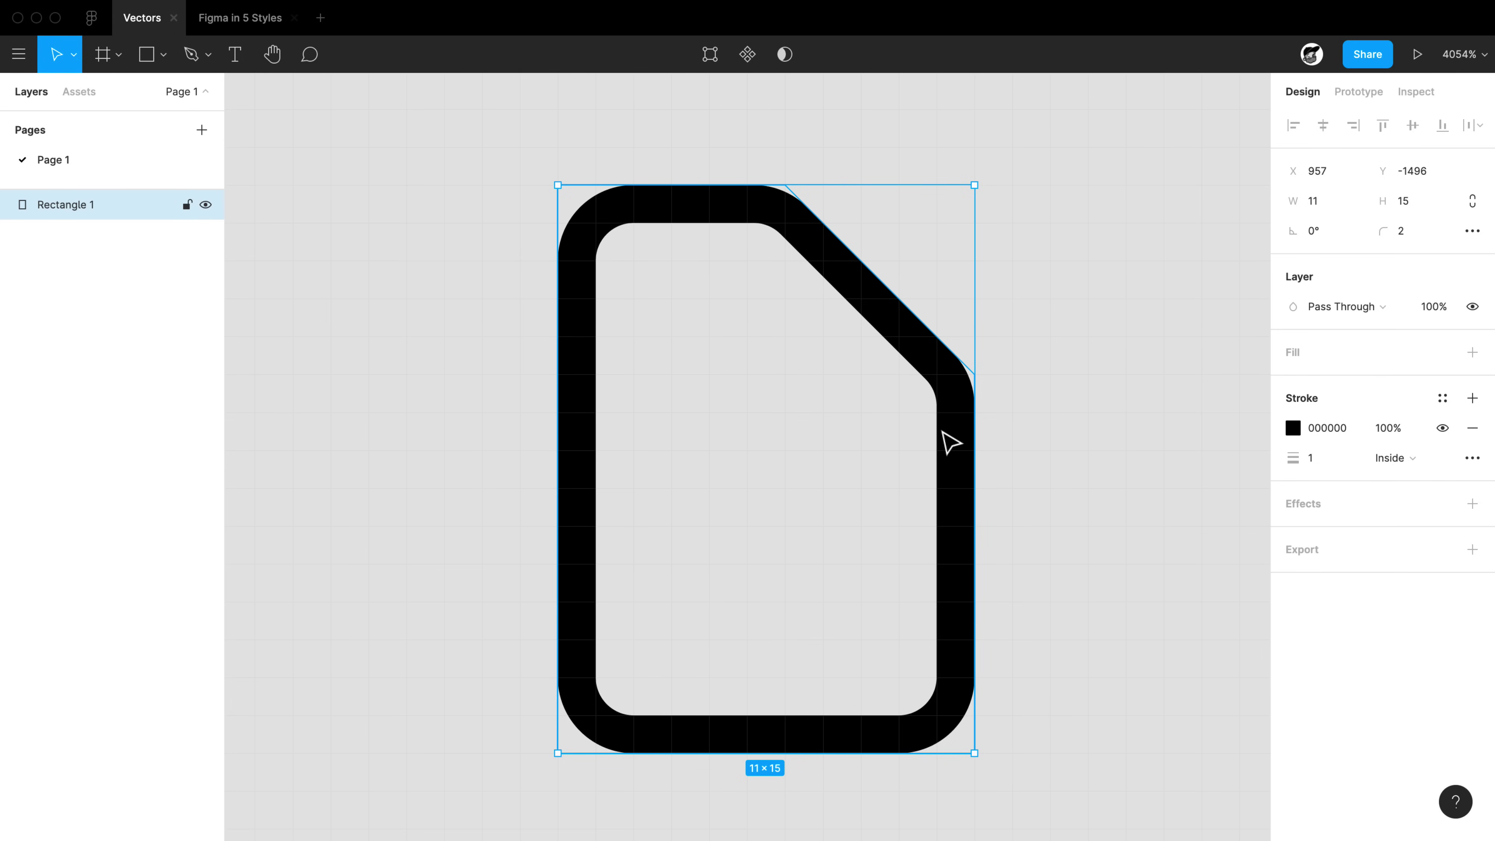
Add a folded corner to the page outline with the Pen, connecting both ends of the diagonal through a new square inner corner point
{"action": "double_click", "coordinate": [943, 433]}
{"action": "left_click", "coordinate": [103, 54]}
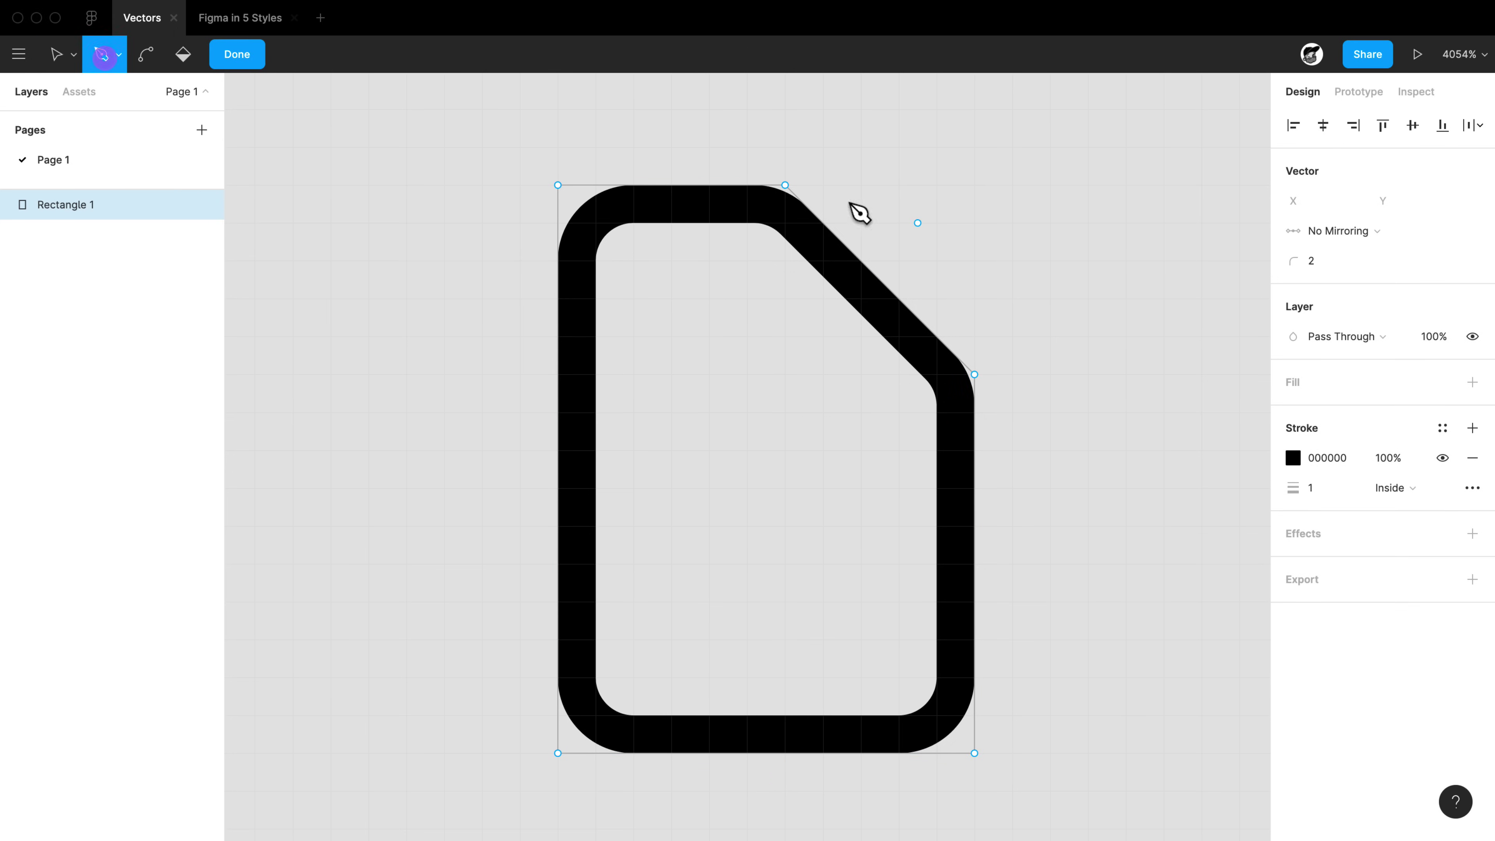
{"action": "left_click", "coordinate": [786, 185]}
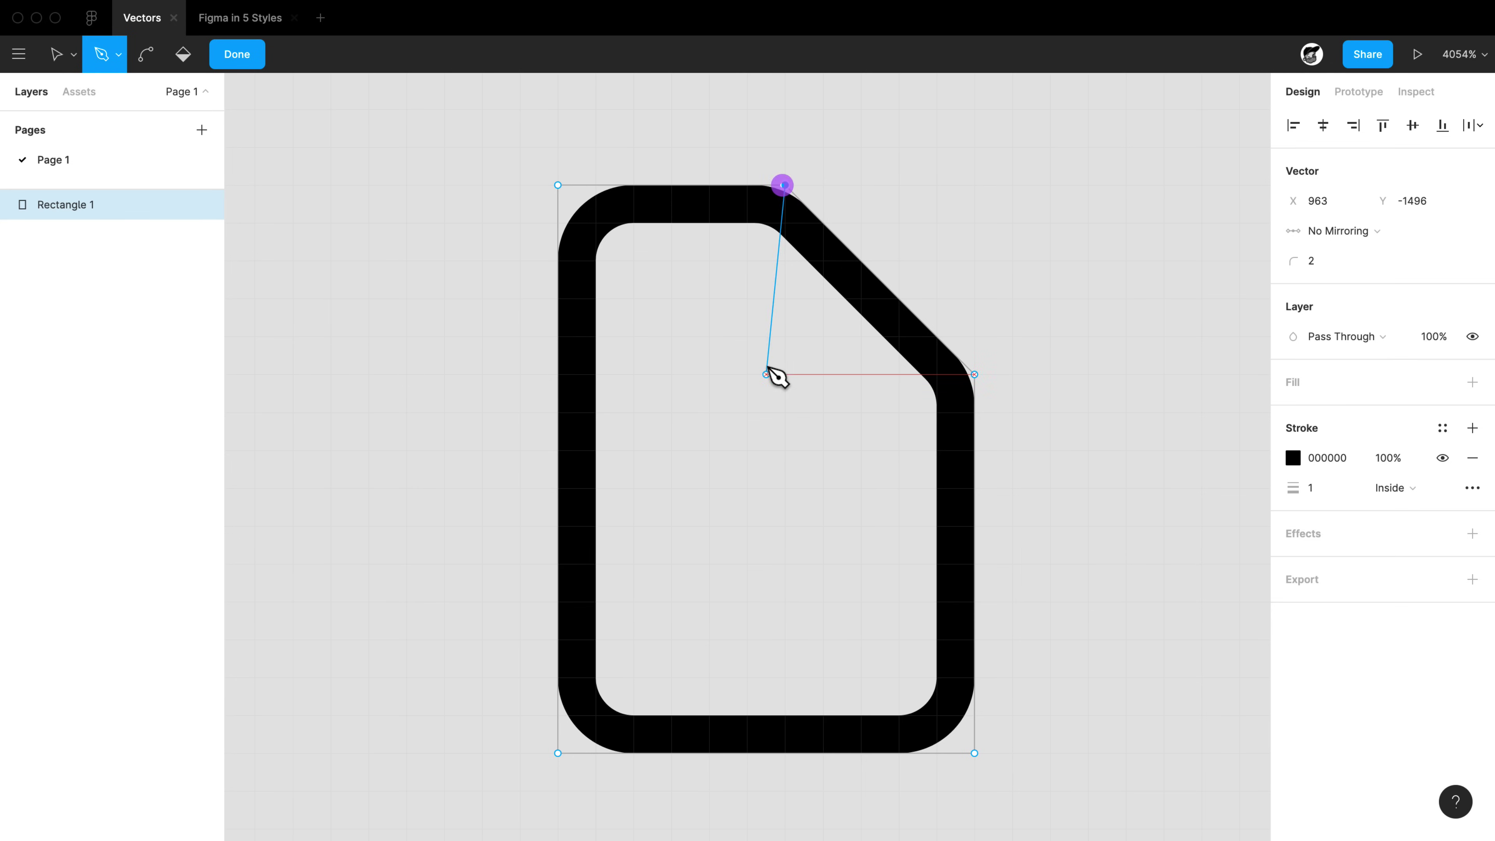
{"action": "left_click", "coordinate": [785, 374]}
{"action": "left_click", "coordinate": [974, 375]}
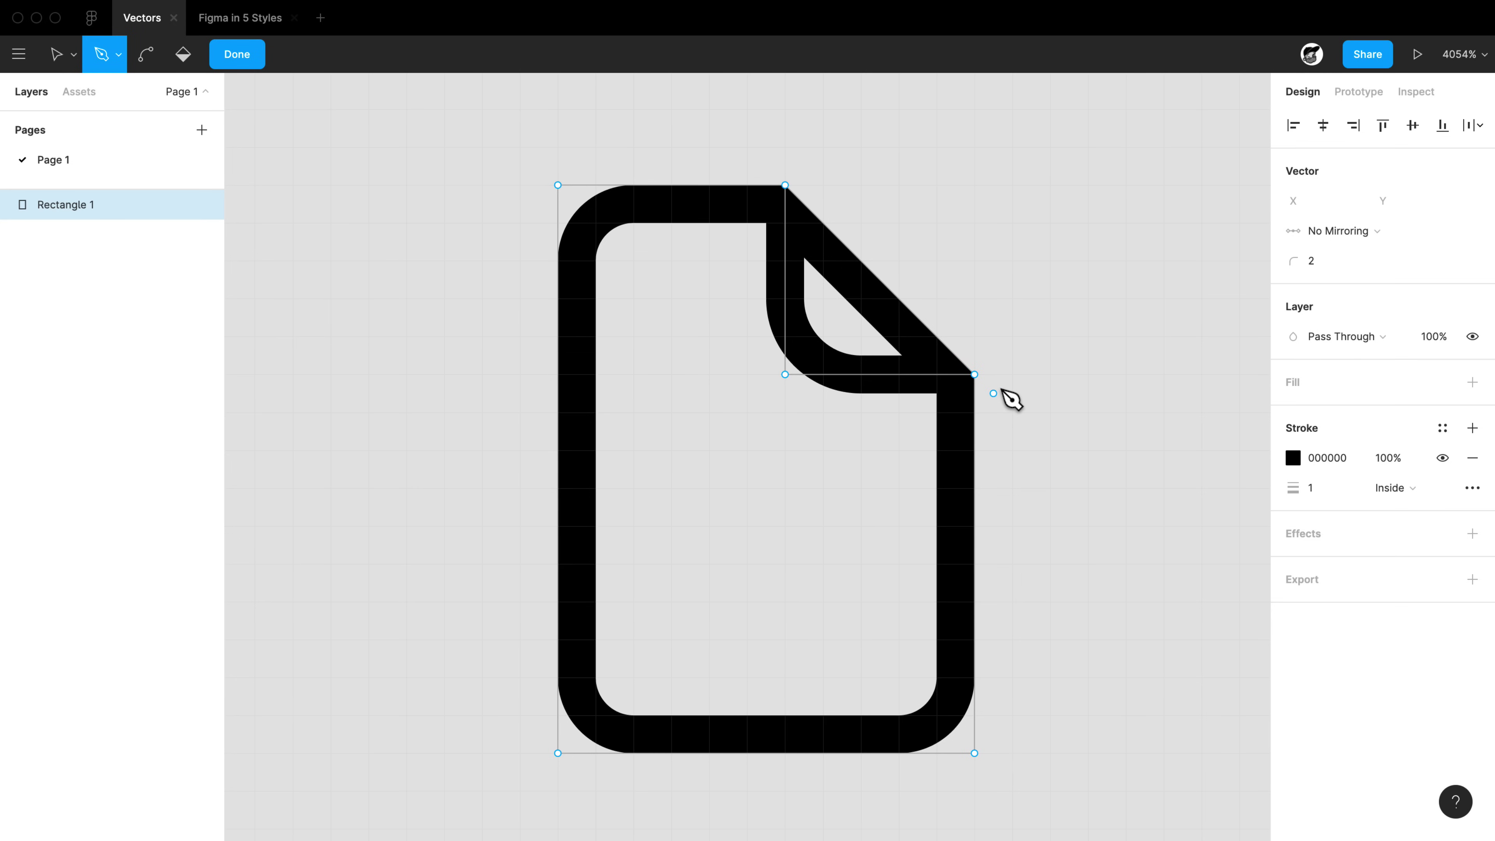
Try to move the points of the page's folded corner, undo the change and leave vector editing
{"action": "left_click", "coordinate": [54, 56]}
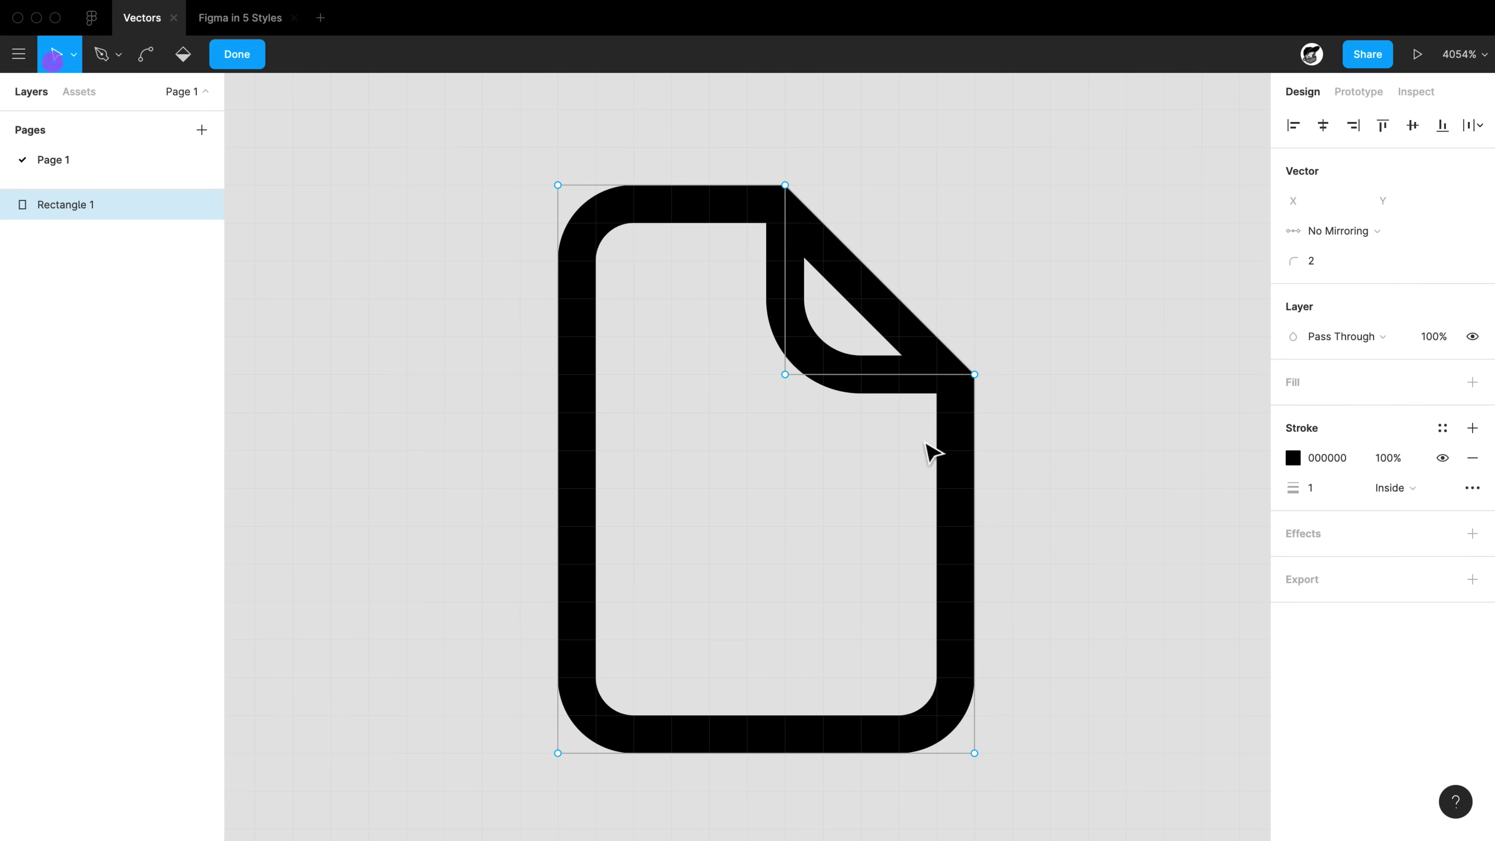
{"action": "left_click", "coordinate": [1077, 418]}
{"action": "double_click", "coordinate": [955, 404]}
{"action": "mouse_move", "coordinate": [975, 376]}
{"action": "left_mouse_down"}
{"action": "mouse_move", "coordinate": [945, 463]}
{"action": "mouse_move", "coordinate": [921, 368]}
{"action": "mouse_move", "coordinate": [976, 372]}
{"action": "left_mouse_up"}
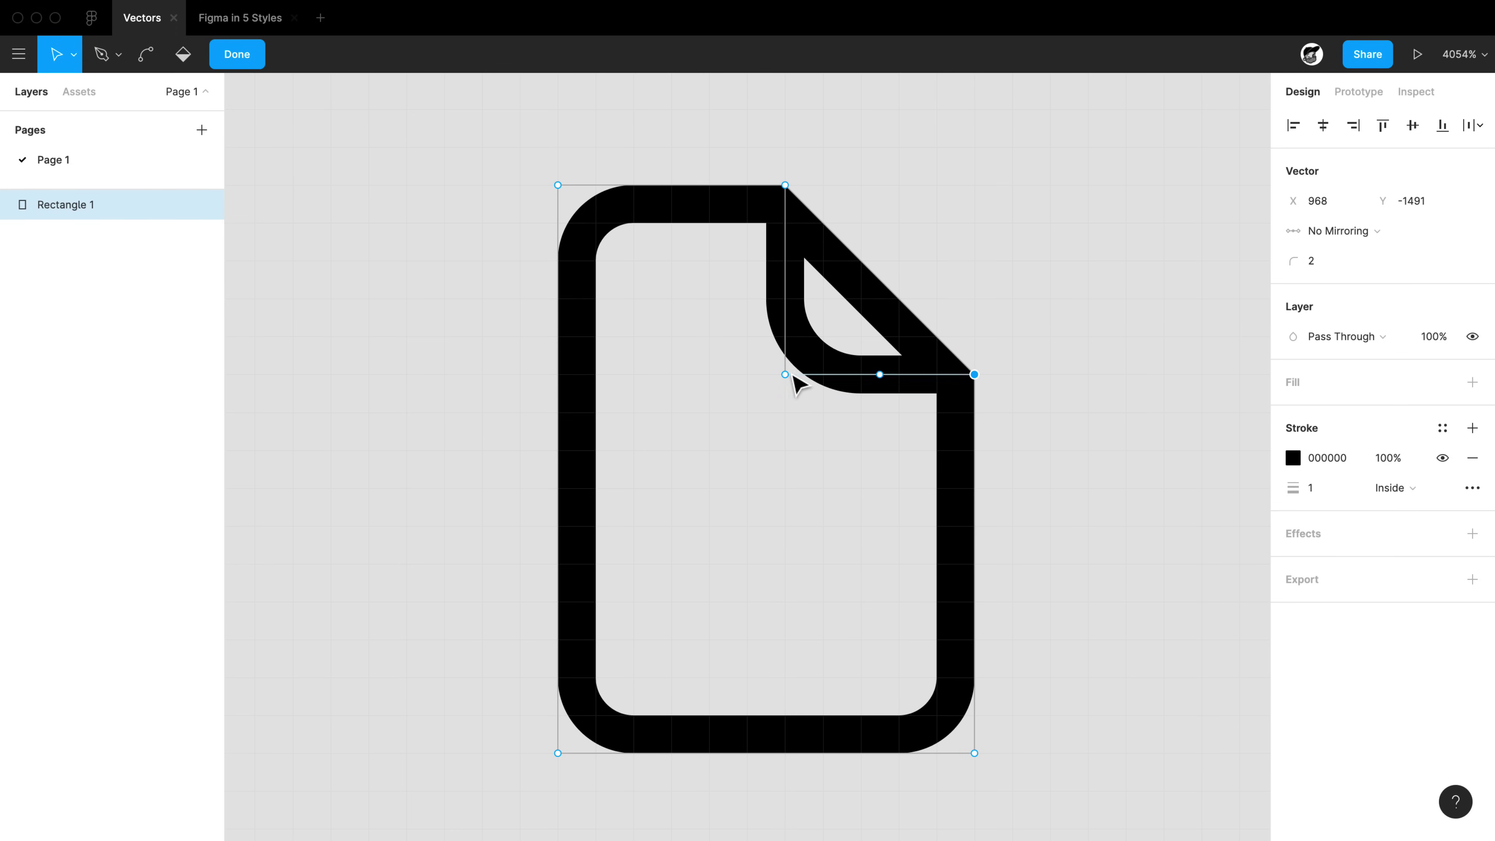
{"action": "left_click_drag", "start_coordinate": [748, 430], "coordinate": [743, 413]}
{"action": "key", "text": "super+z"}
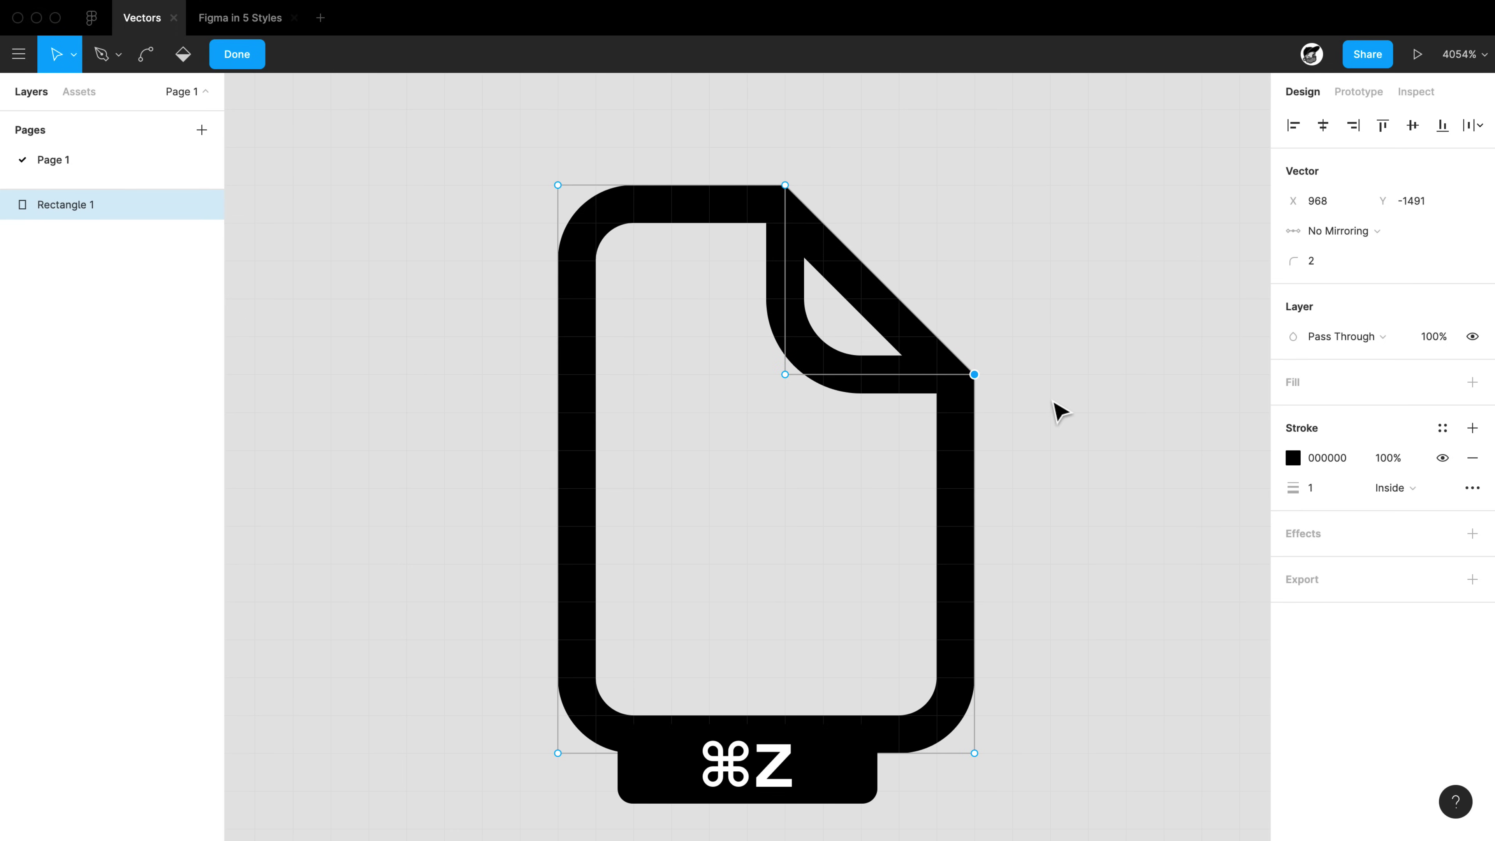
{"action": "key", "text": "super+Escape"}
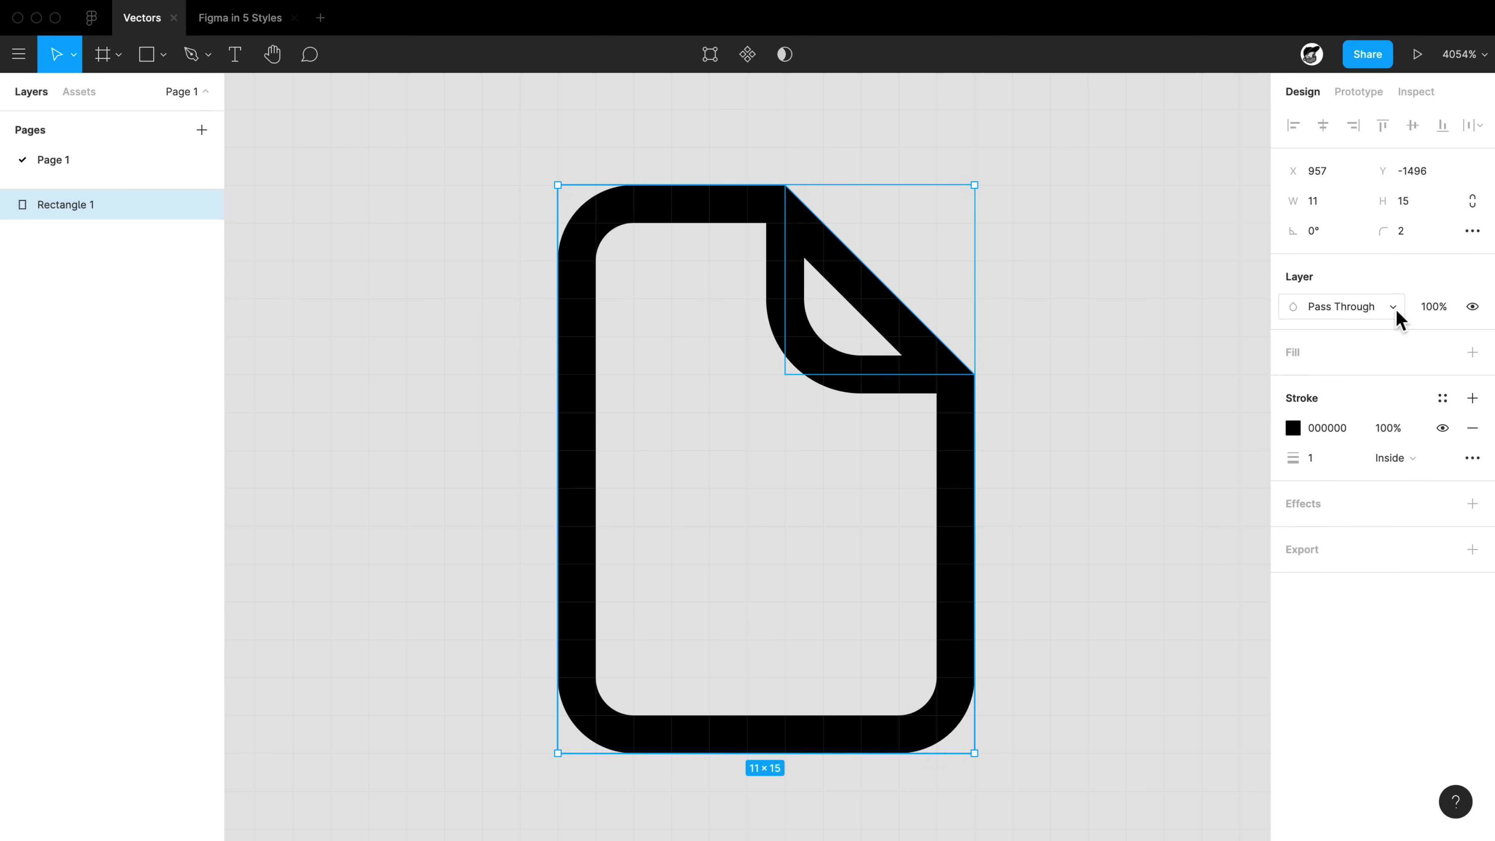
Set the corner smoothing of the page icon to 100%
{"action": "left_click", "coordinate": [1473, 232]}
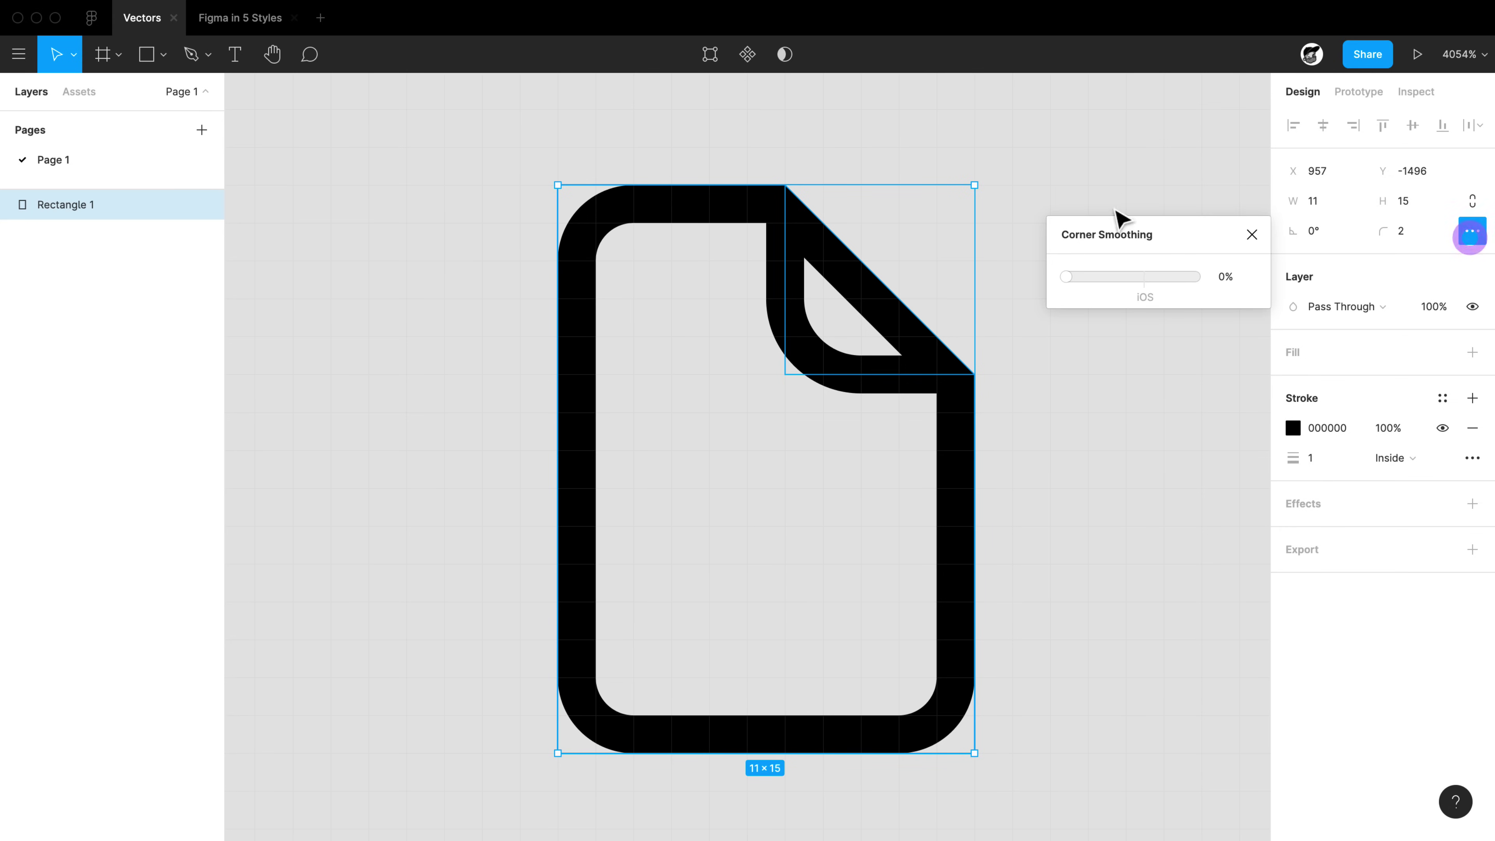
{"action": "scroll", "coordinate": [585, 227], "scroll_direction": "up", "scroll_amount": 5}
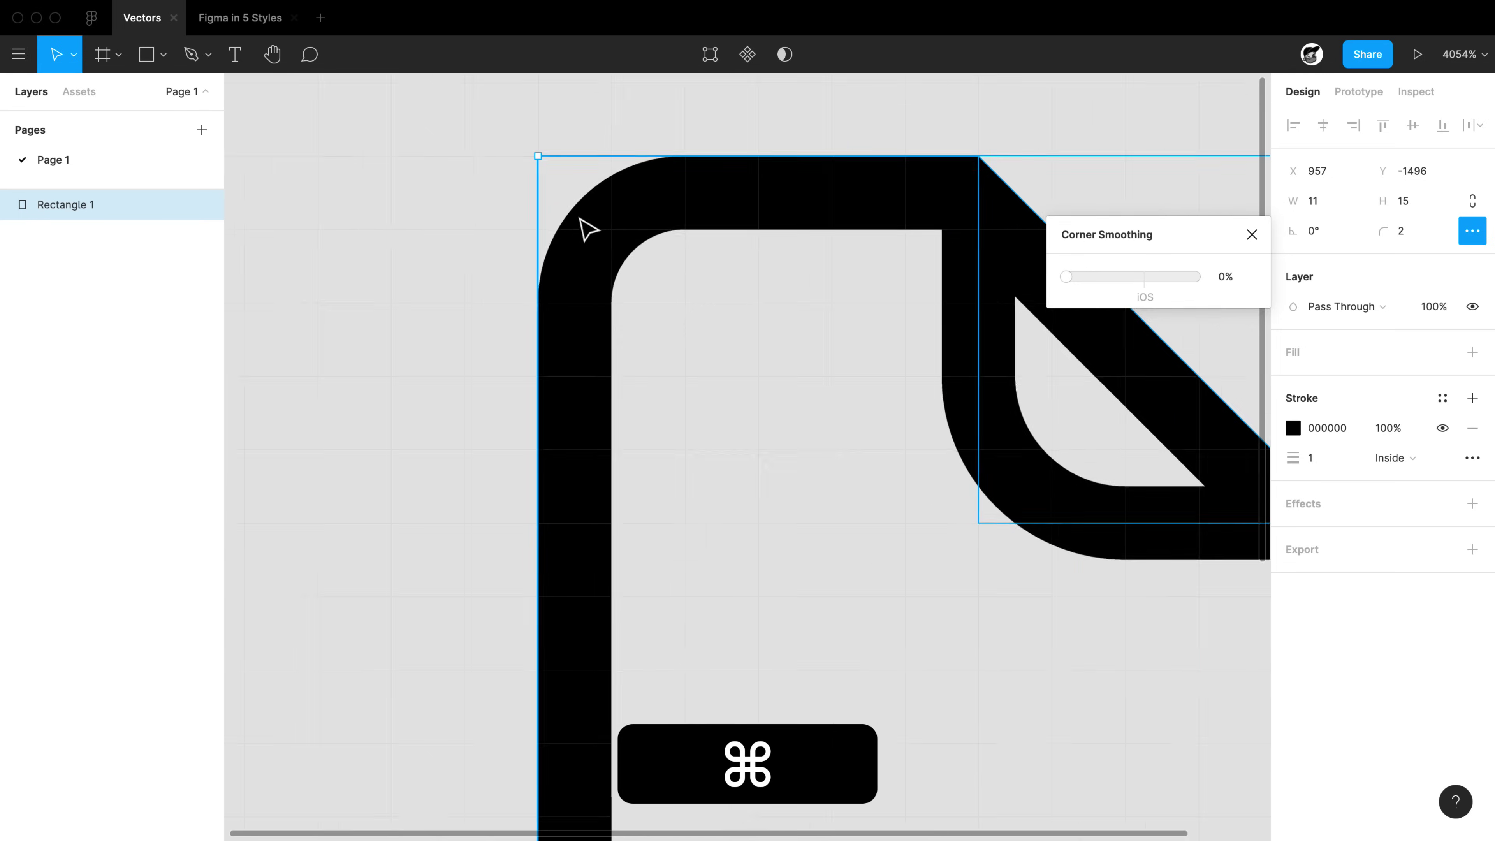
{"action": "left_click_drag", "start_coordinate": [1067, 279], "coordinate": [985, 276]}
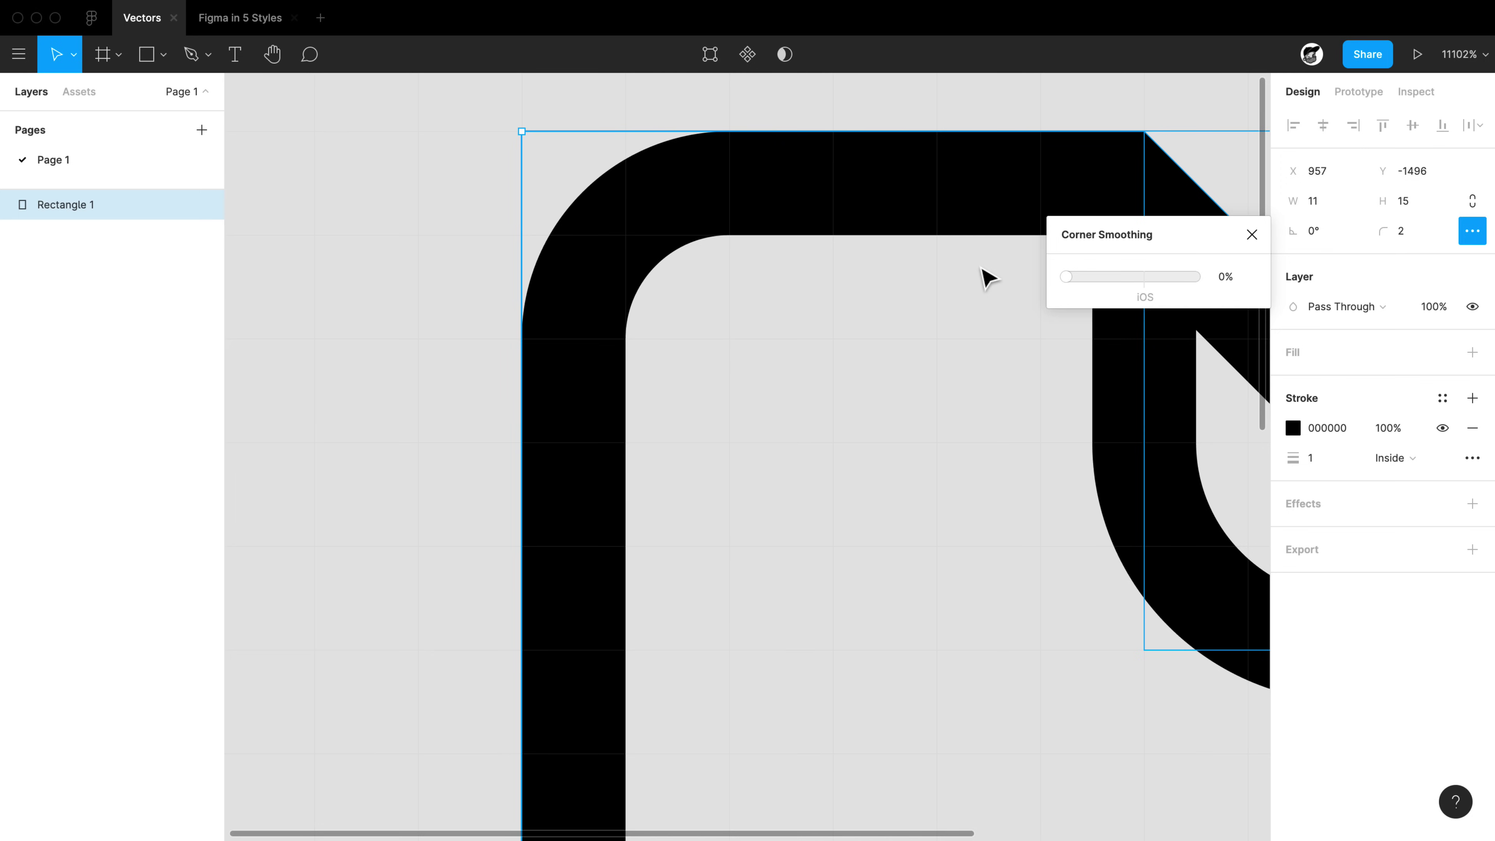
{"action": "left_click_drag", "start_coordinate": [1071, 279], "coordinate": [1214, 287]}
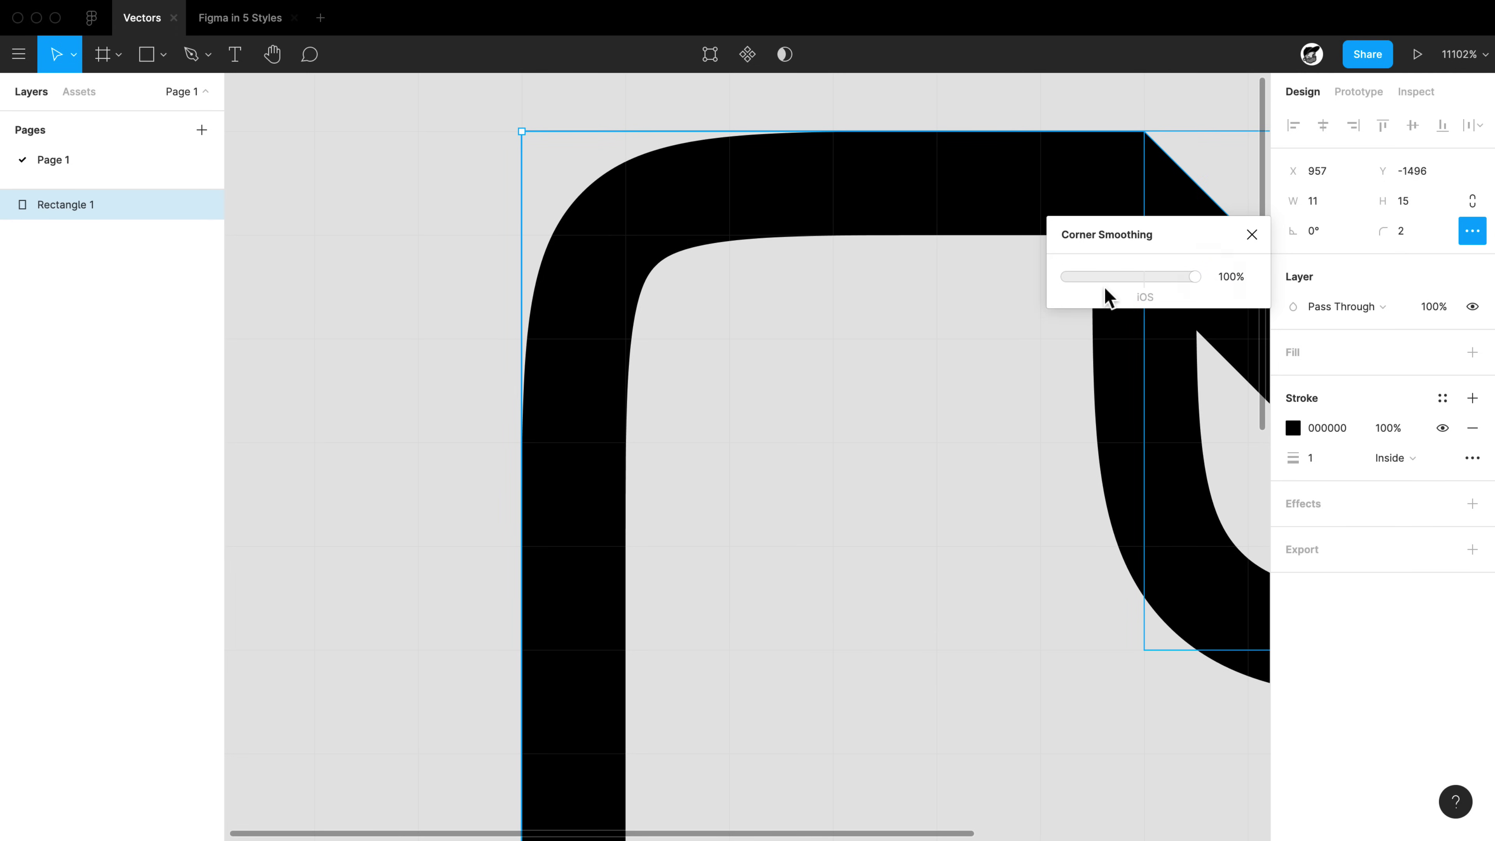
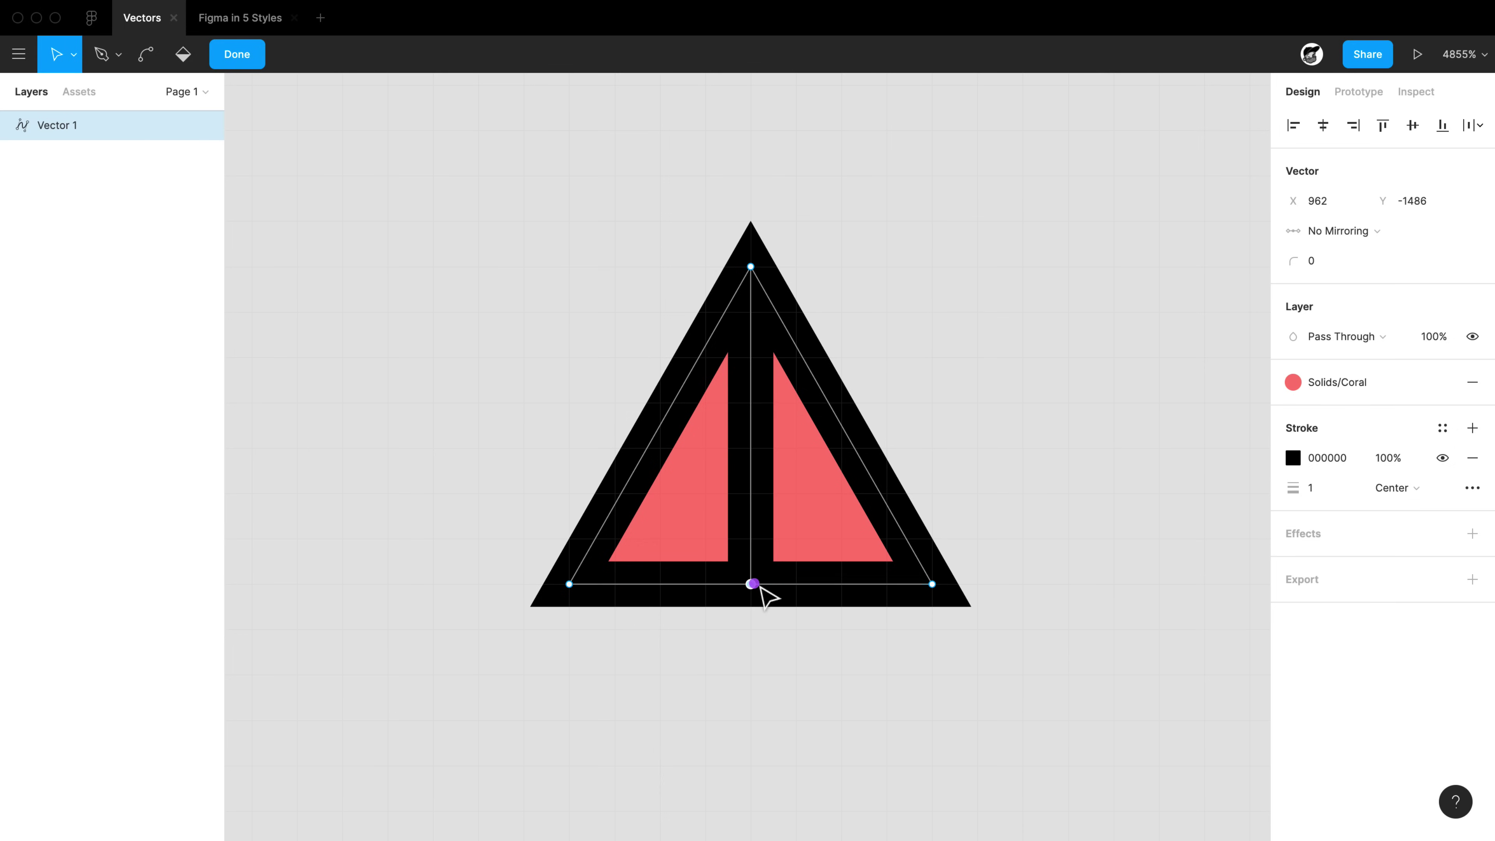
Undo the last change to the split triangle and remove the coral fill from its right half with the Paint Bucket
{"action": "key", "text": "super+z"}
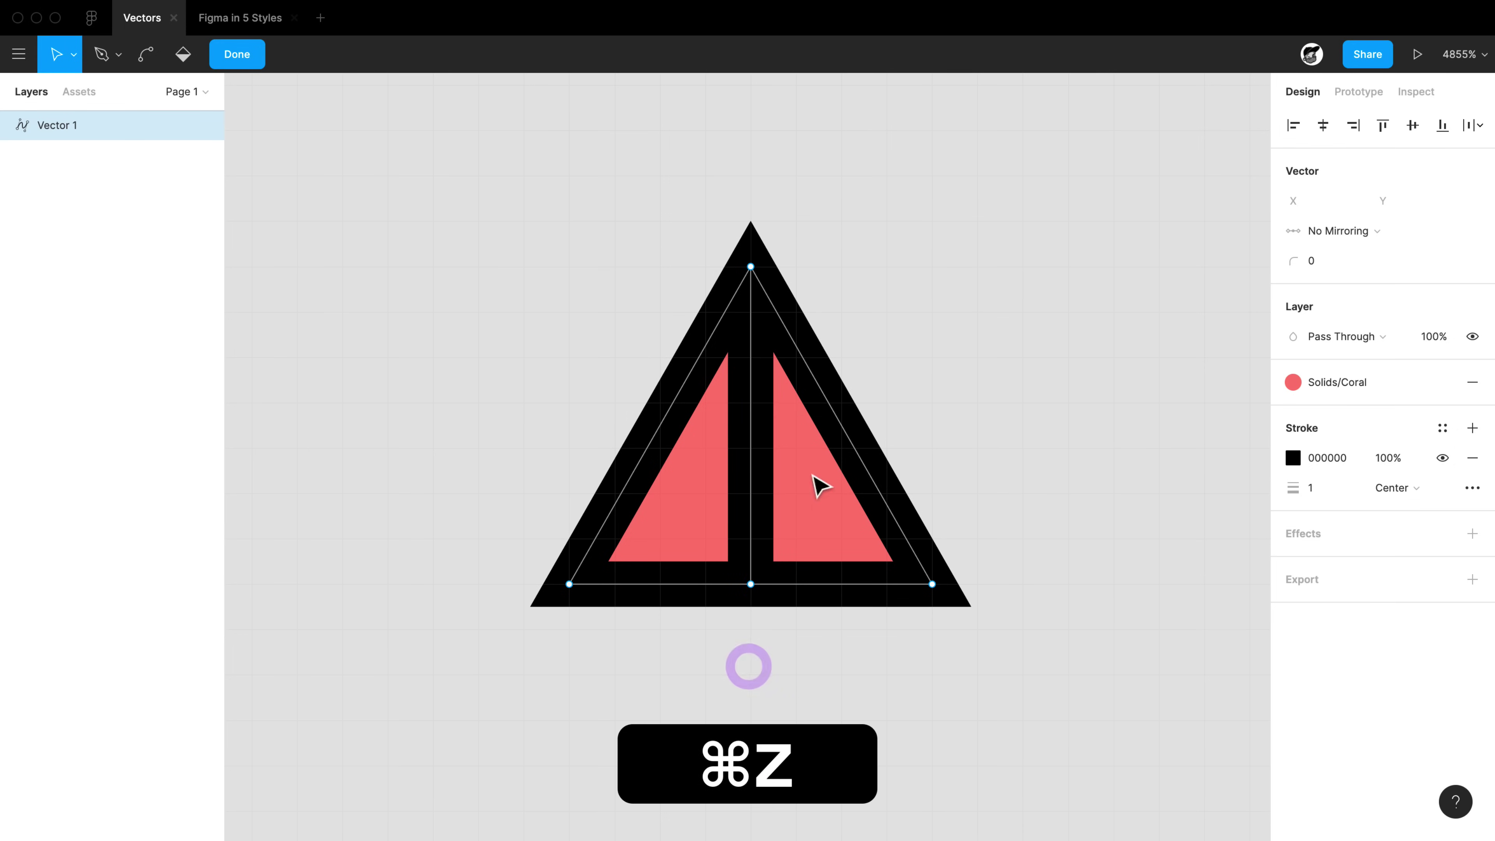
{"action": "left_click", "coordinate": [184, 57]}
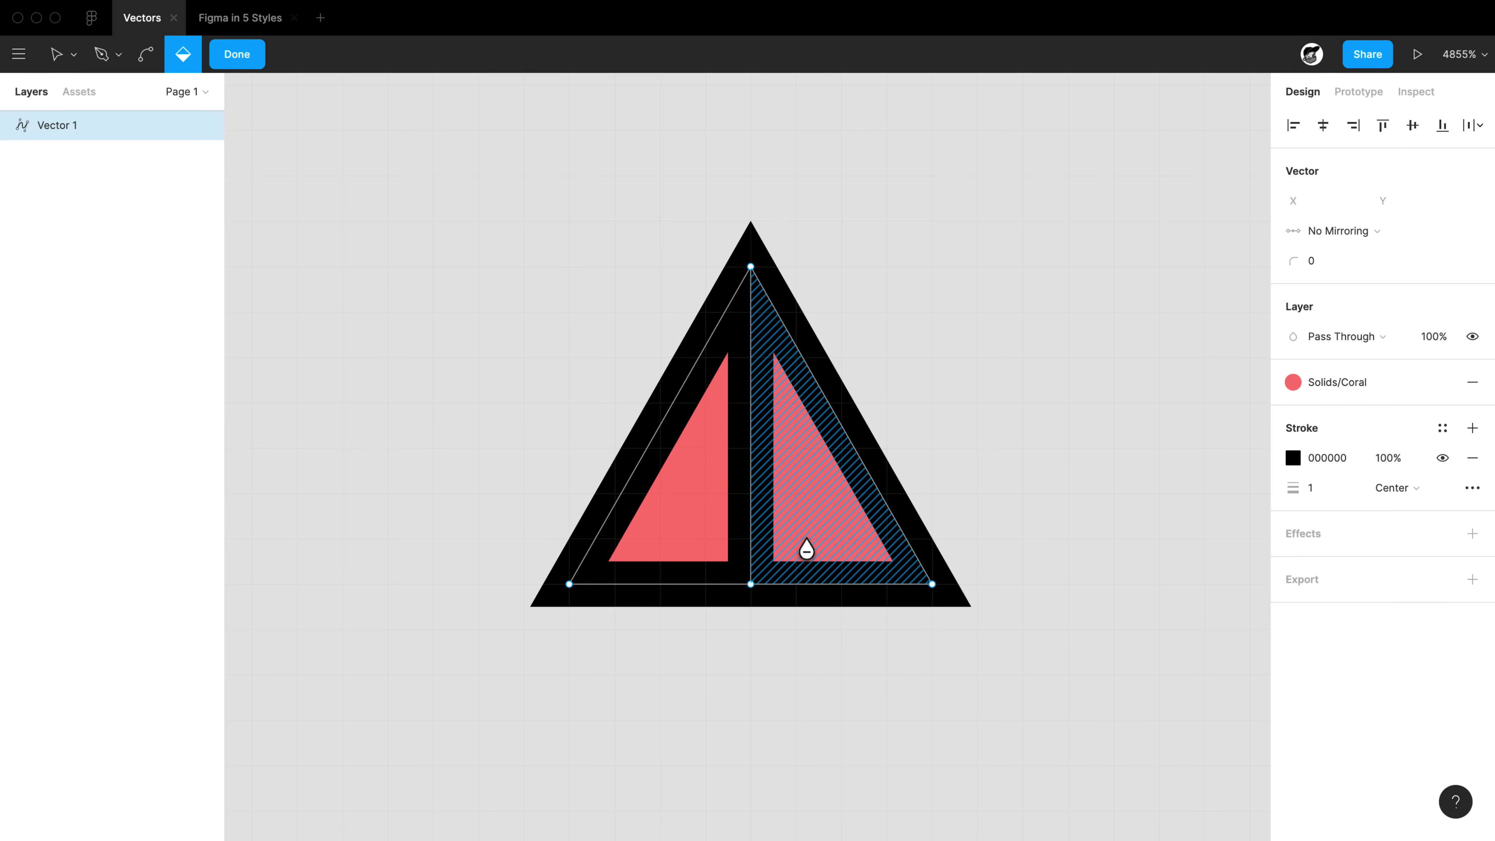
{"action": "left_click", "coordinate": [824, 523], "text": "alt"}
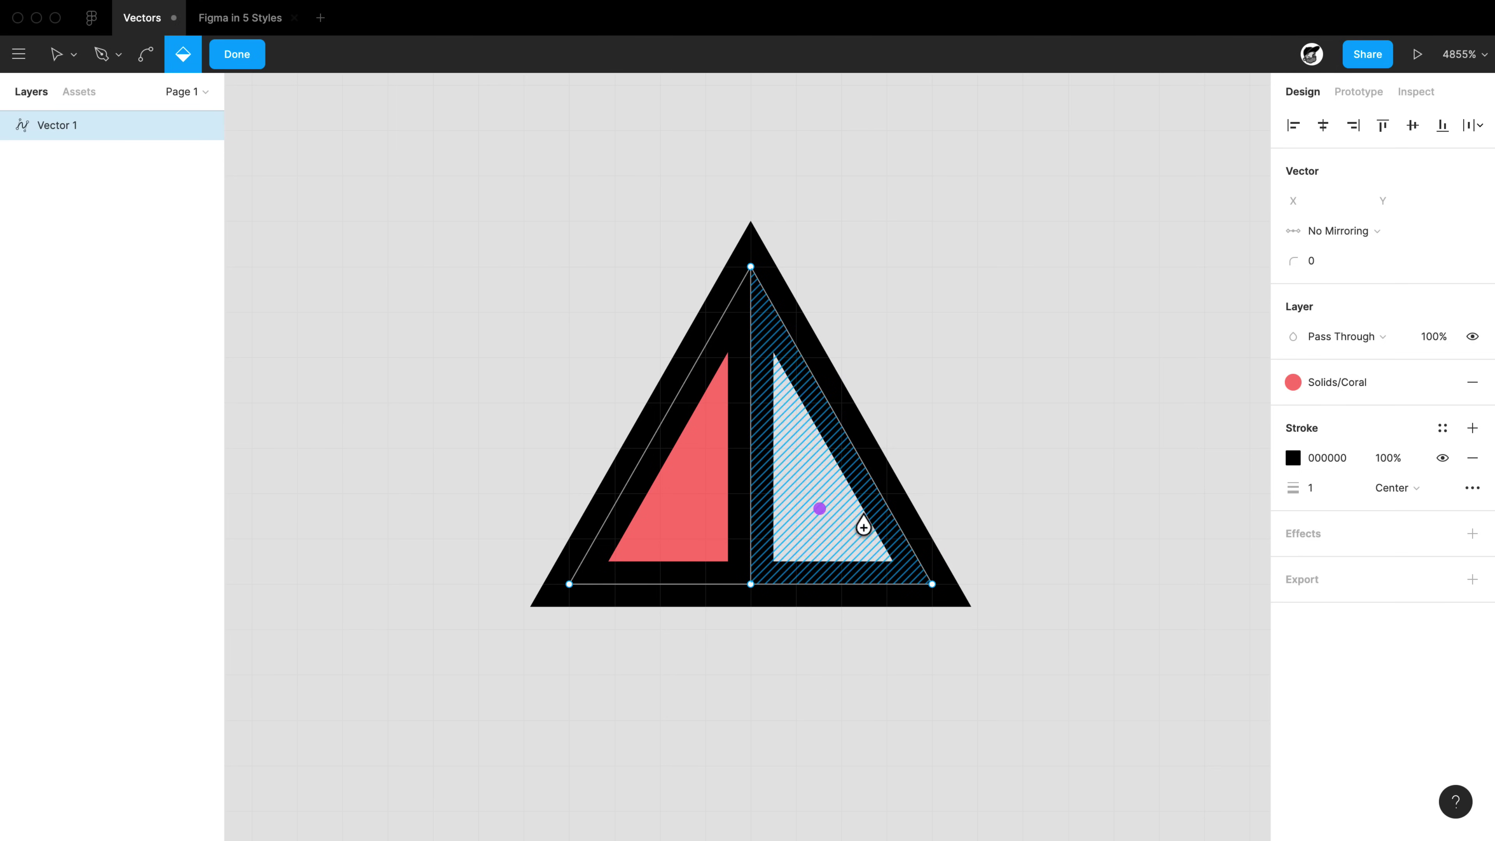
{"action": "key", "text": "Escape"}
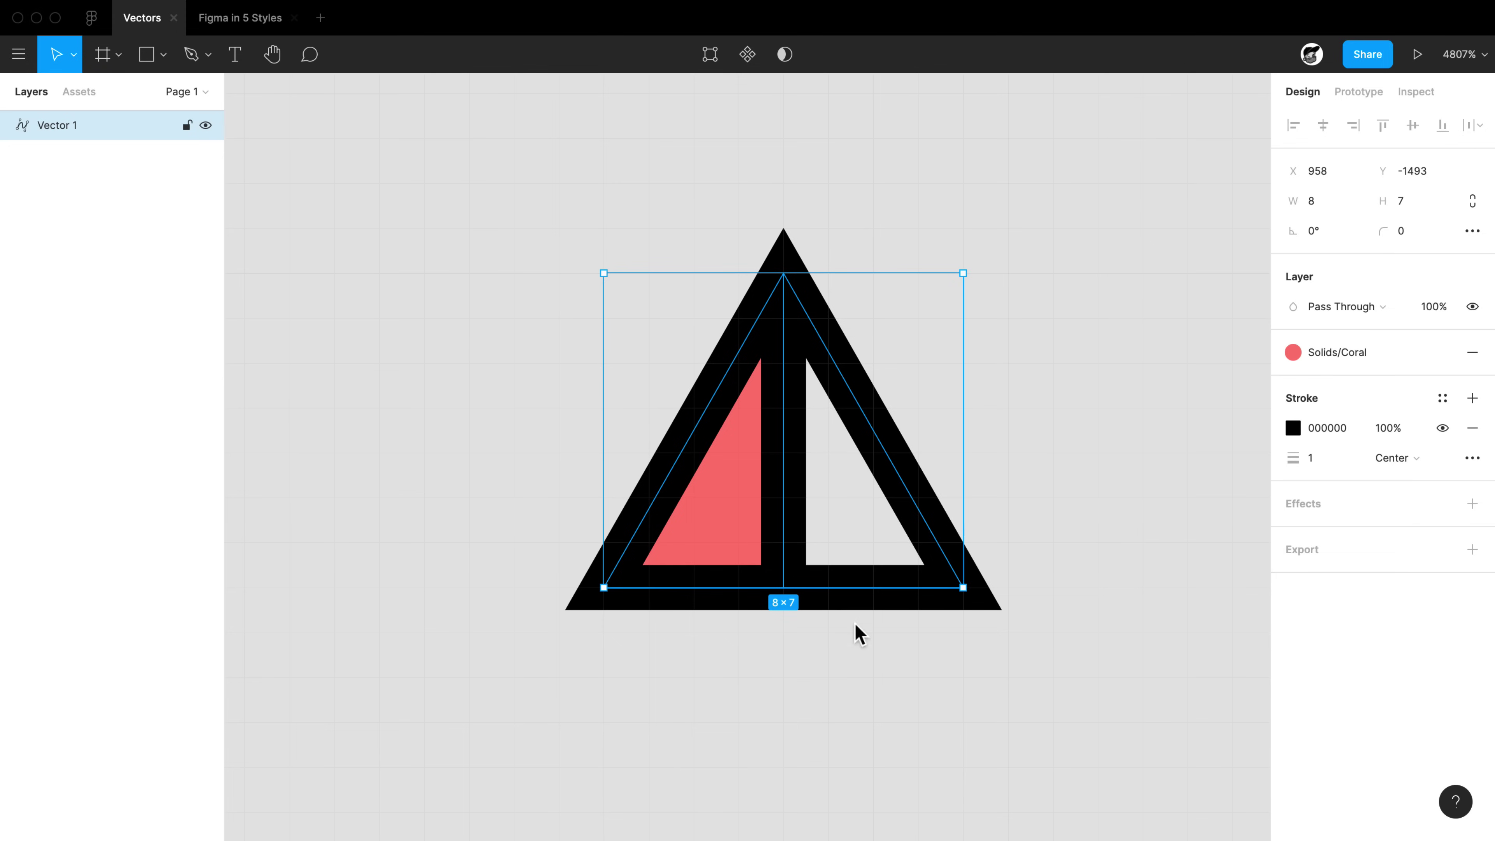
Try to move the triangle's bottom middle point to 962.5, -1487.5 and delete it, and undo these changes
{"action": "left_click", "coordinate": [833, 504]}
{"action": "double_click", "coordinate": [783, 589]}
{"action": "left_click_drag", "start_coordinate": [783, 589], "coordinate": [805, 520]}
{"action": "left_click", "coordinate": [804, 523]}
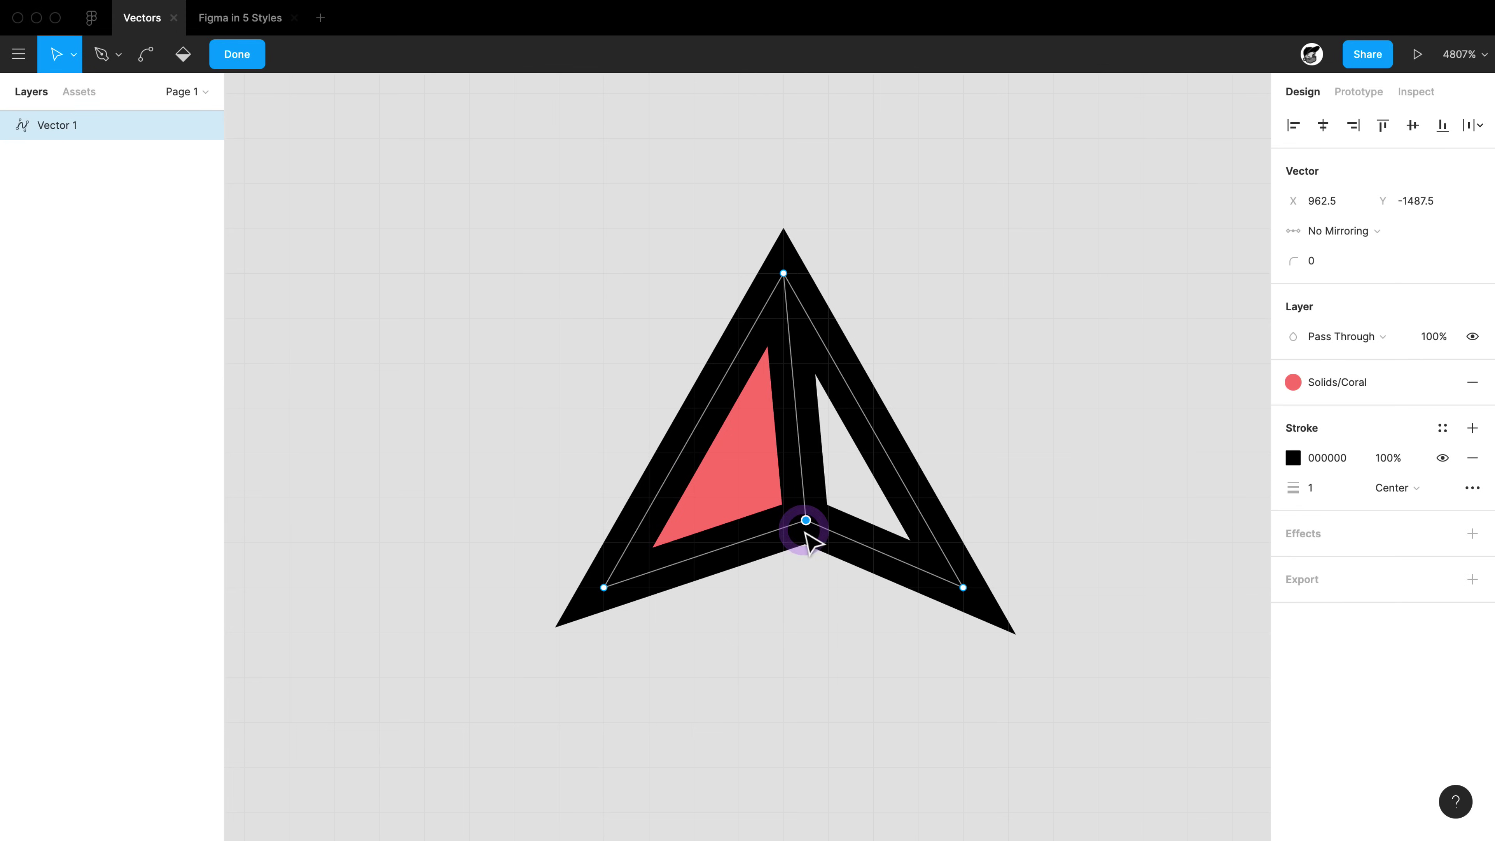
{"action": "key", "text": "Delete"}
{"action": "key", "text": "super+z"}
{"action": "key", "text": "super+z"}
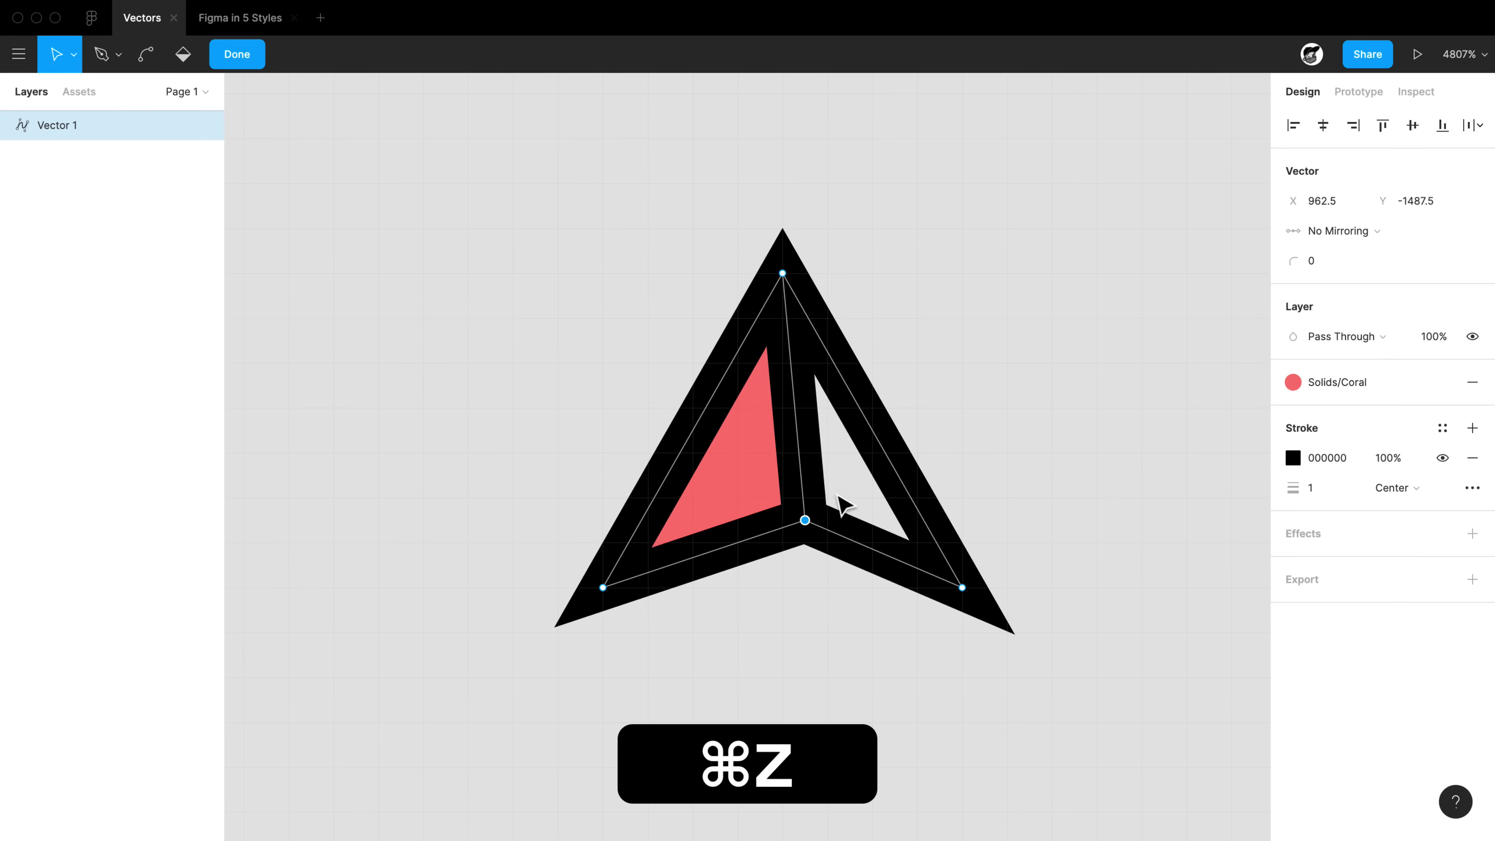
Delete the vertical segment dividing the triangle into two halves
{"action": "left_click", "coordinate": [743, 492]}
{"action": "left_click", "coordinate": [783, 505]}
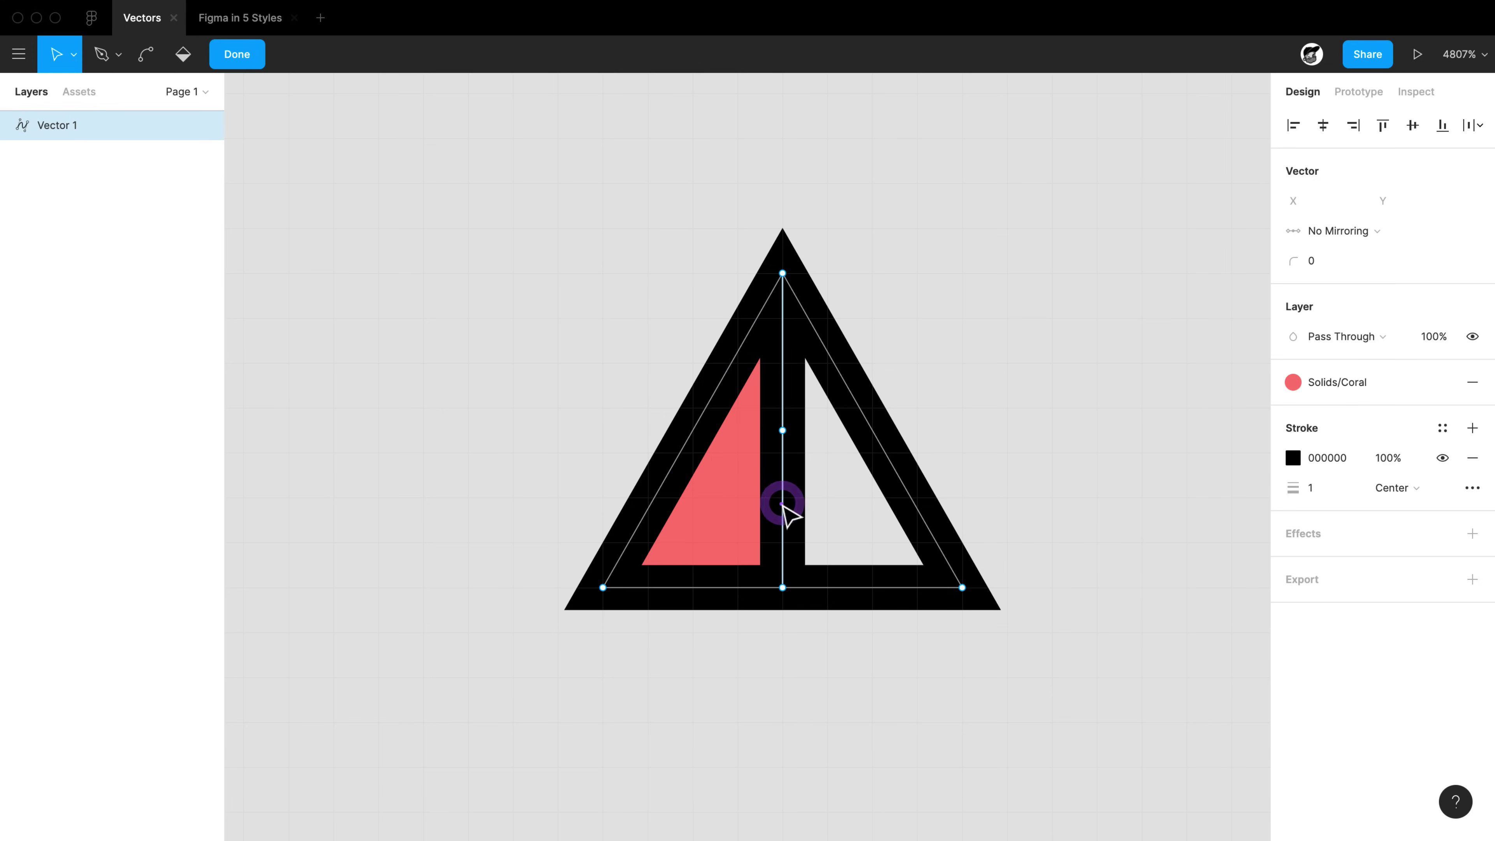
{"action": "key", "text": "BackSpace"}
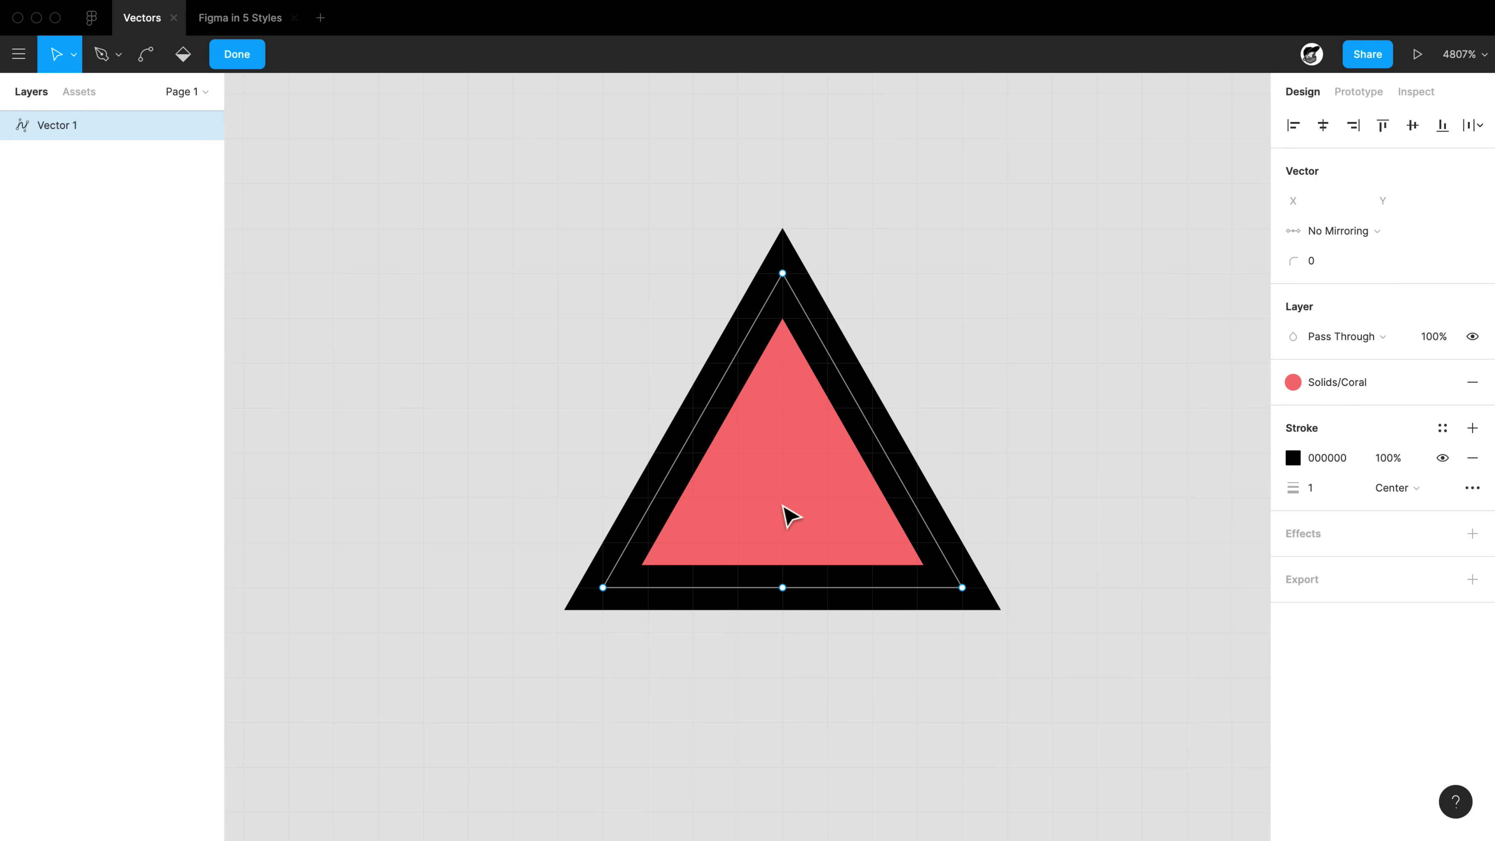
Try to delete the middle point on the triangle's base without healing the path, and undo the deletion
{"action": "left_click", "coordinate": [782, 588]}
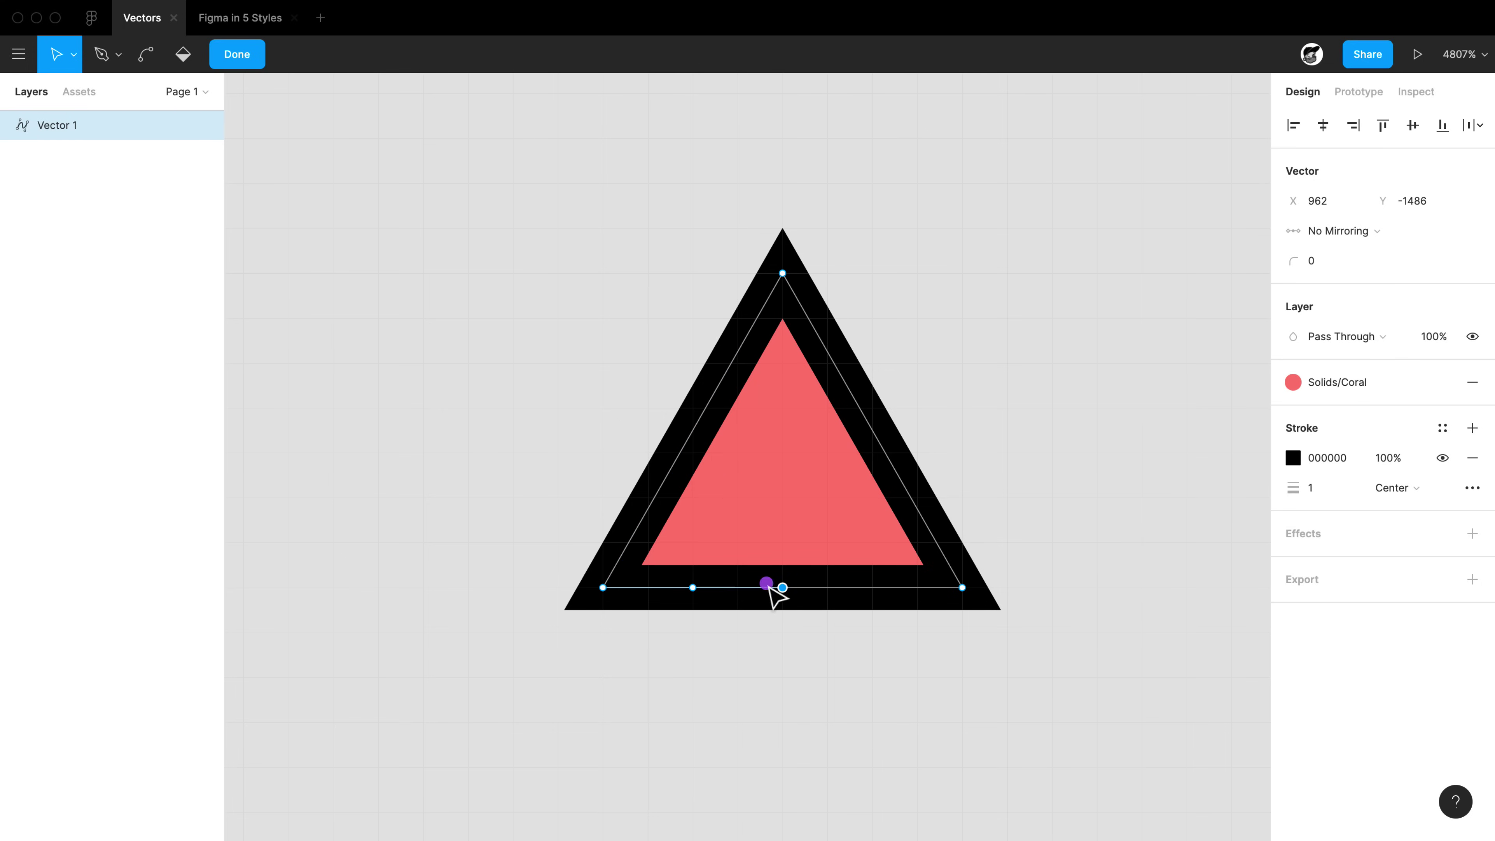
{"action": "key", "text": "BackSpace"}
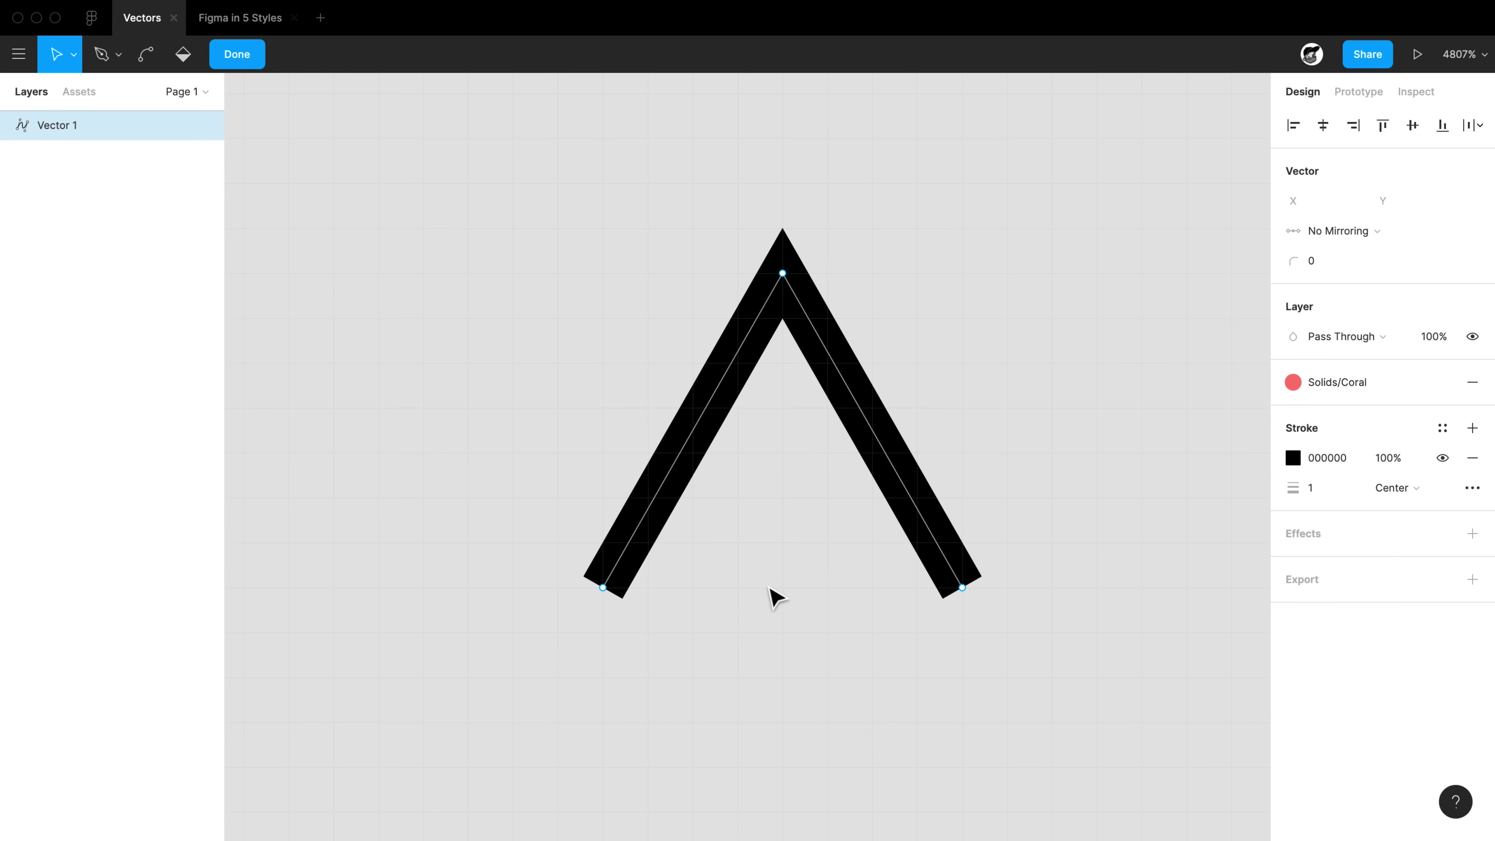
{"action": "key", "text": "super+z"}
Delete and heal the middle point on the triangle's base, keeping the base closed
{"action": "left_click_drag", "start_coordinate": [836, 657], "coordinate": [741, 561]}
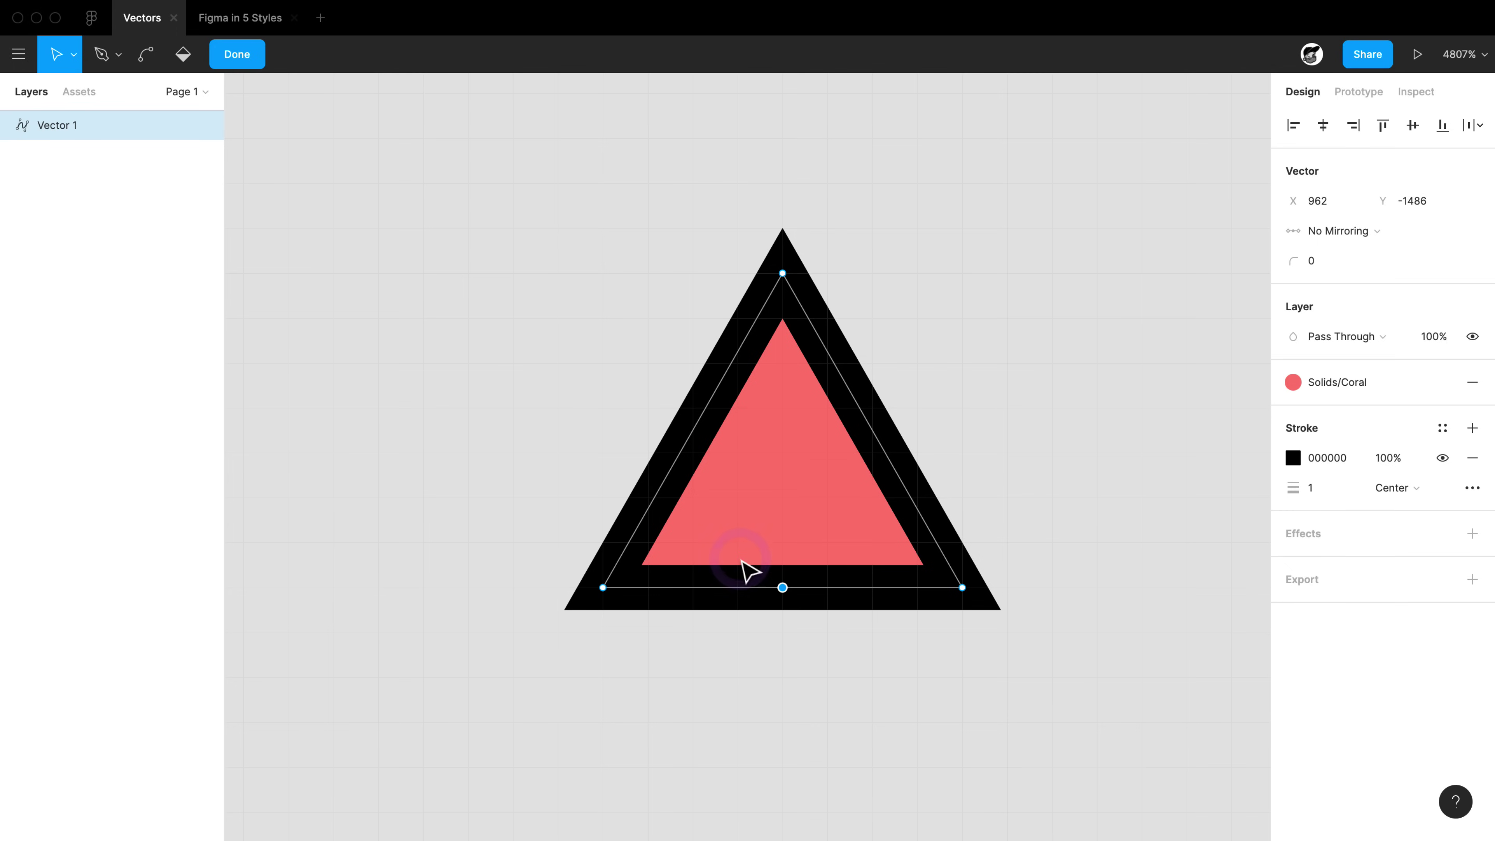
{"action": "key", "text": "shift"}
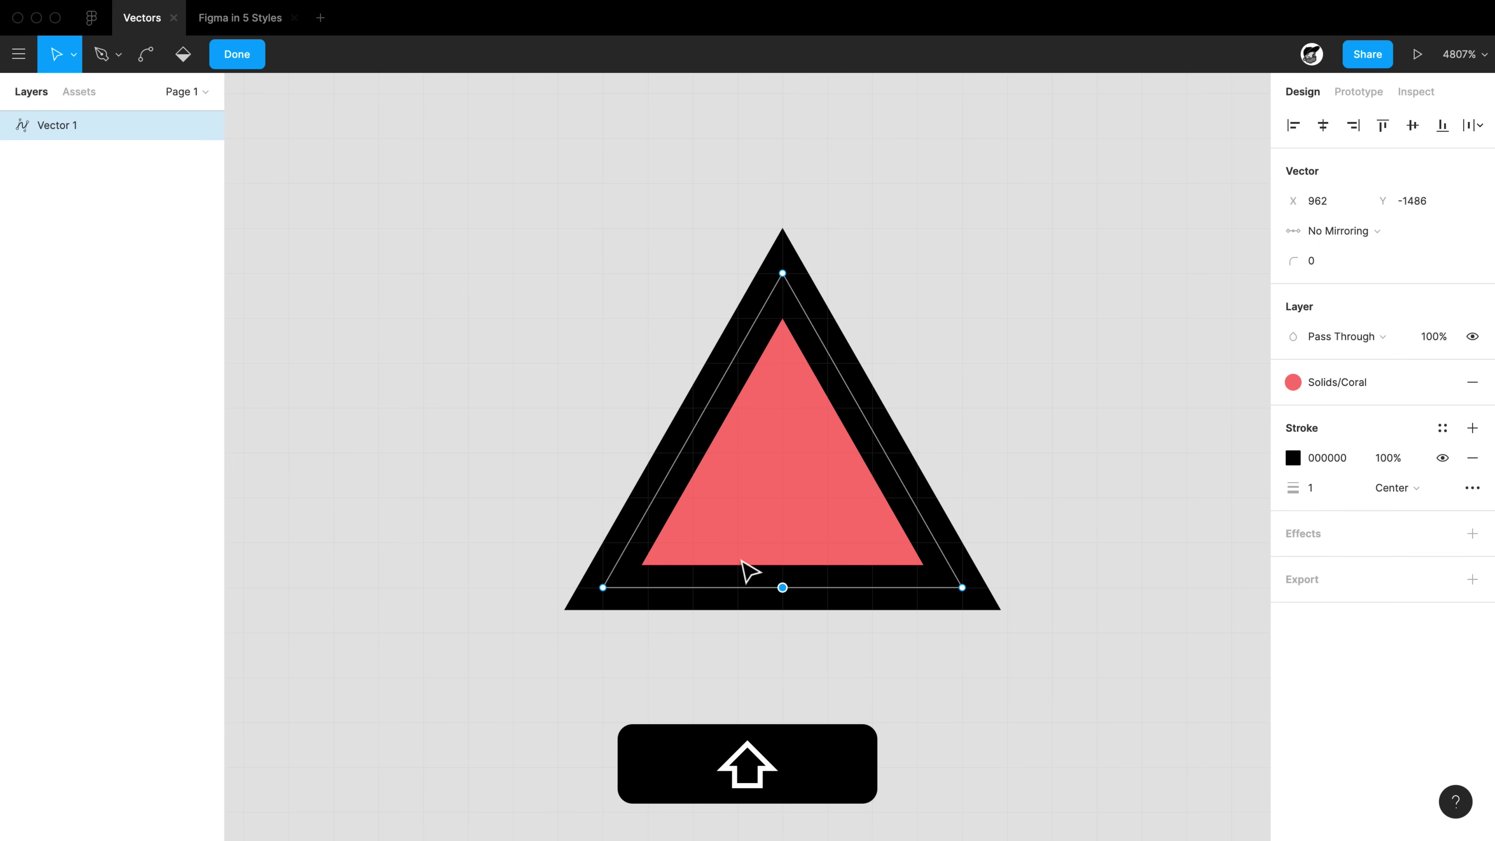
{"action": "key", "text": "shift+BackSpace"}
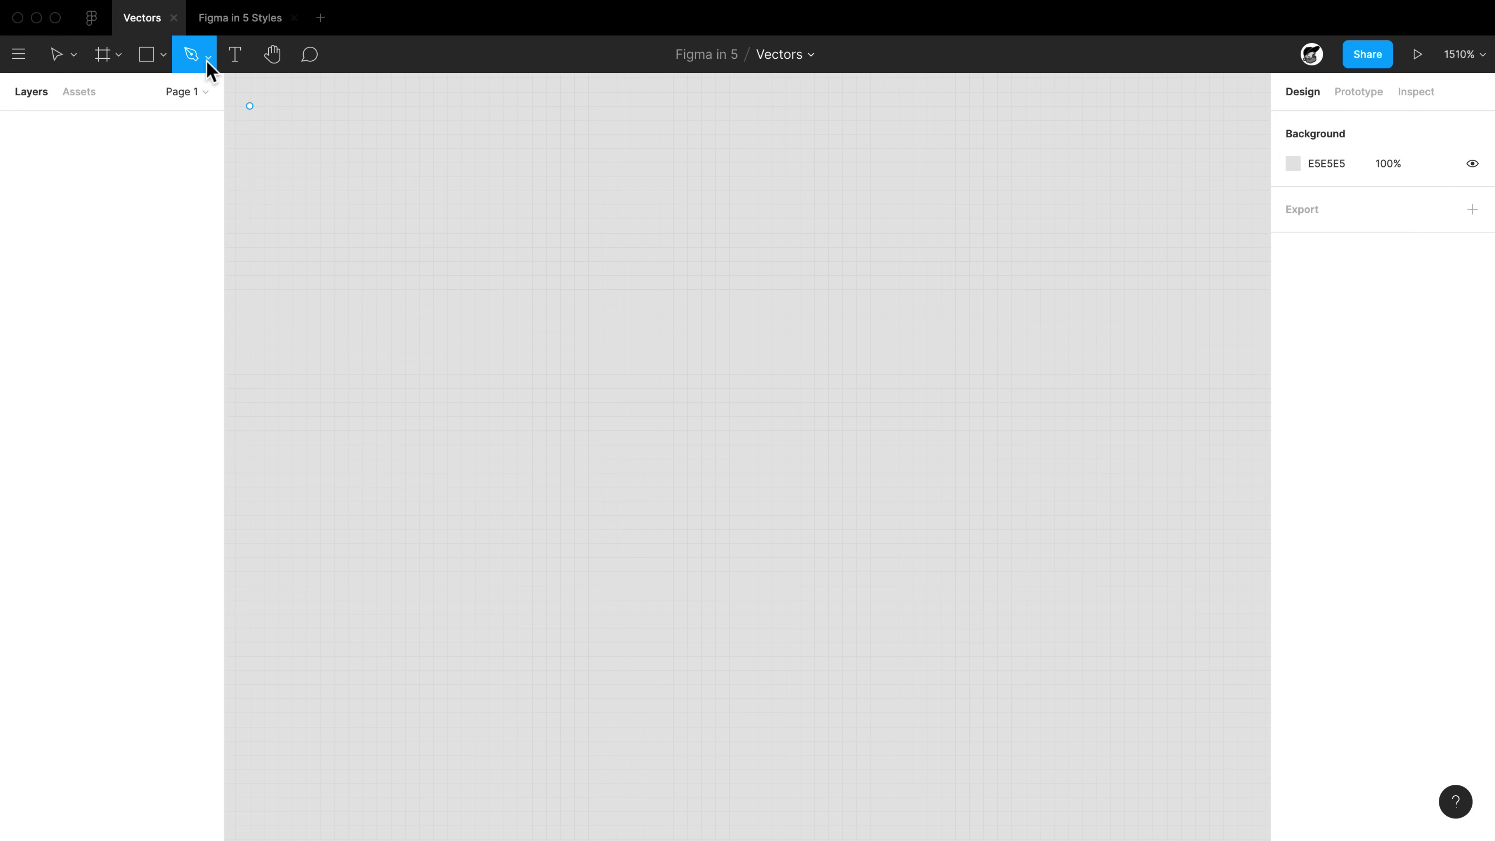
Draw an open path of three straight connected segments with the Pen tool, ending at 951, -1501
{"action": "left_click", "coordinate": [588, 332]}
{"action": "left_click", "coordinate": [772, 261]}
{"action": "left_click", "coordinate": [913, 452]}
{"action": "left_click", "coordinate": [843, 515]}
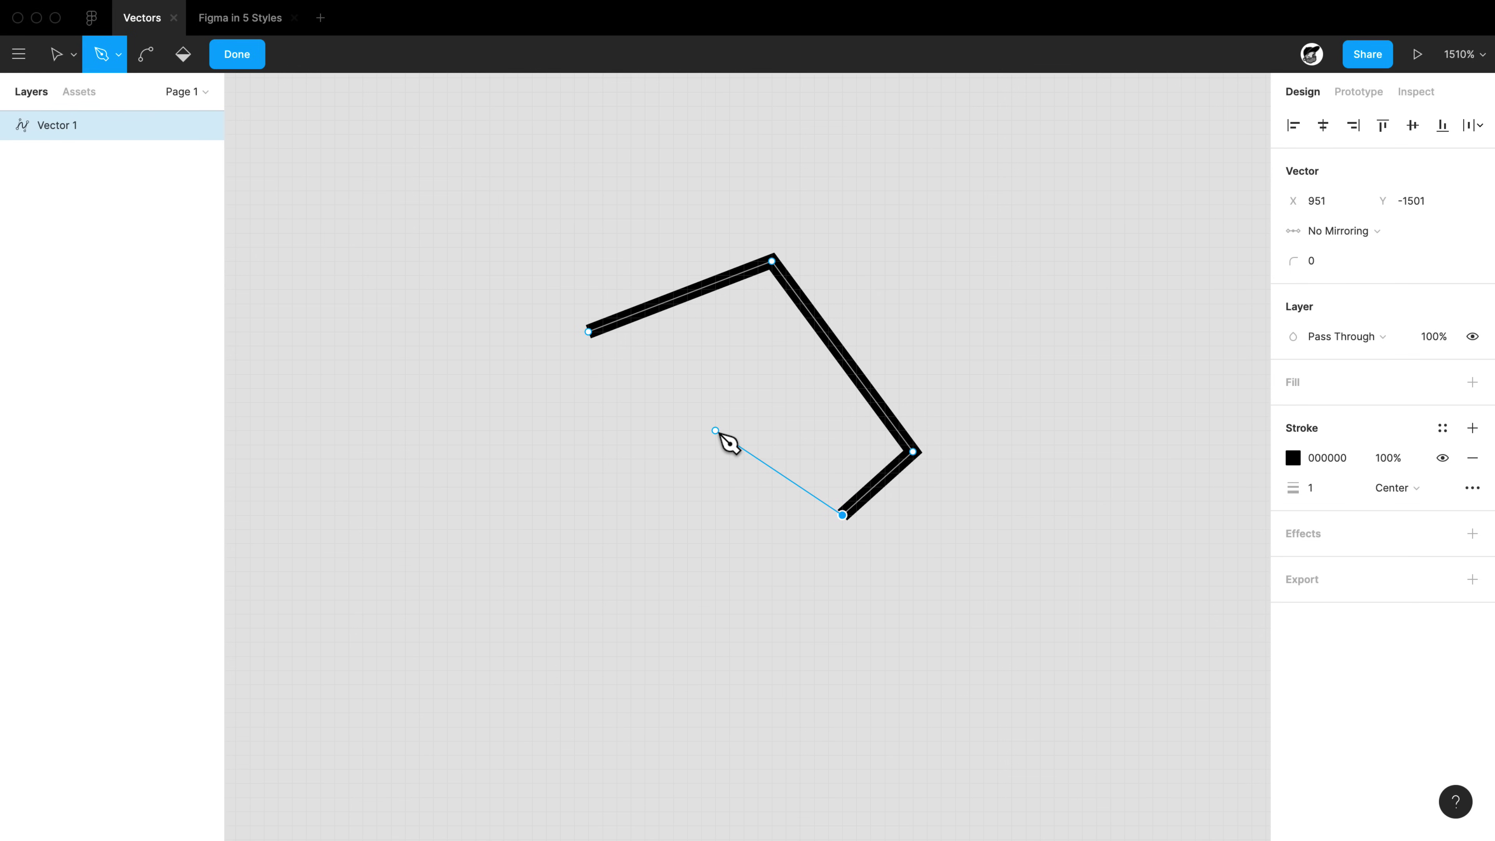
Extend the path with curved points at 944, -1508 and 934, -1502.5, breaking the second one's handle, and a point at 937.5, -1510.5
{"action": "scroll", "coordinate": [720, 434], "scroll_direction": "right", "scroll_amount": 1}
{"action": "left_click_drag", "start_coordinate": [732, 417], "coordinate": [648, 428]}
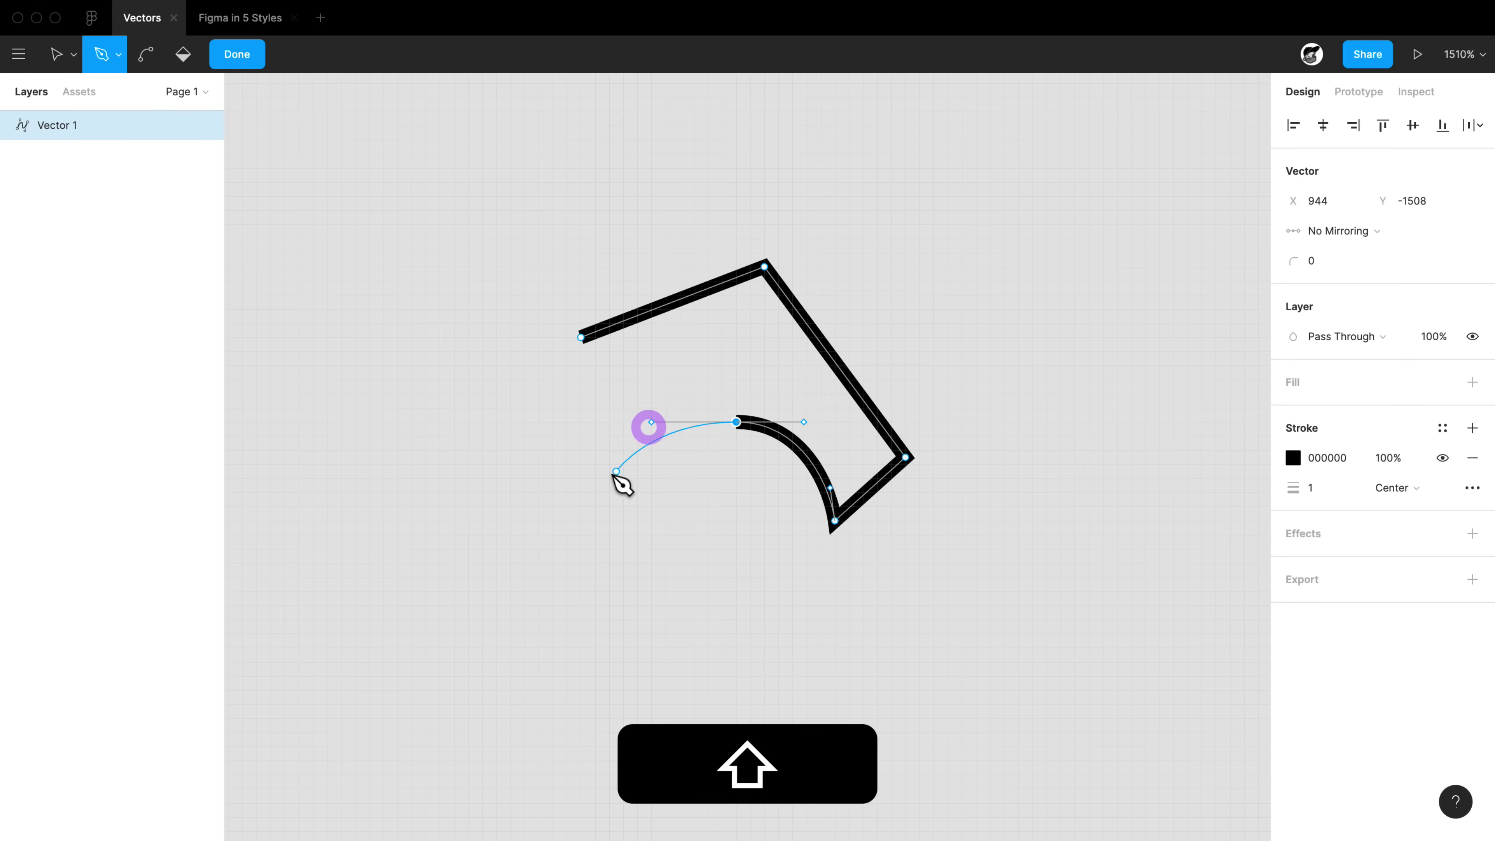
{"action": "left_click_drag", "start_coordinate": [595, 500], "coordinate": [538, 480]}
{"action": "key", "text": "alt"}
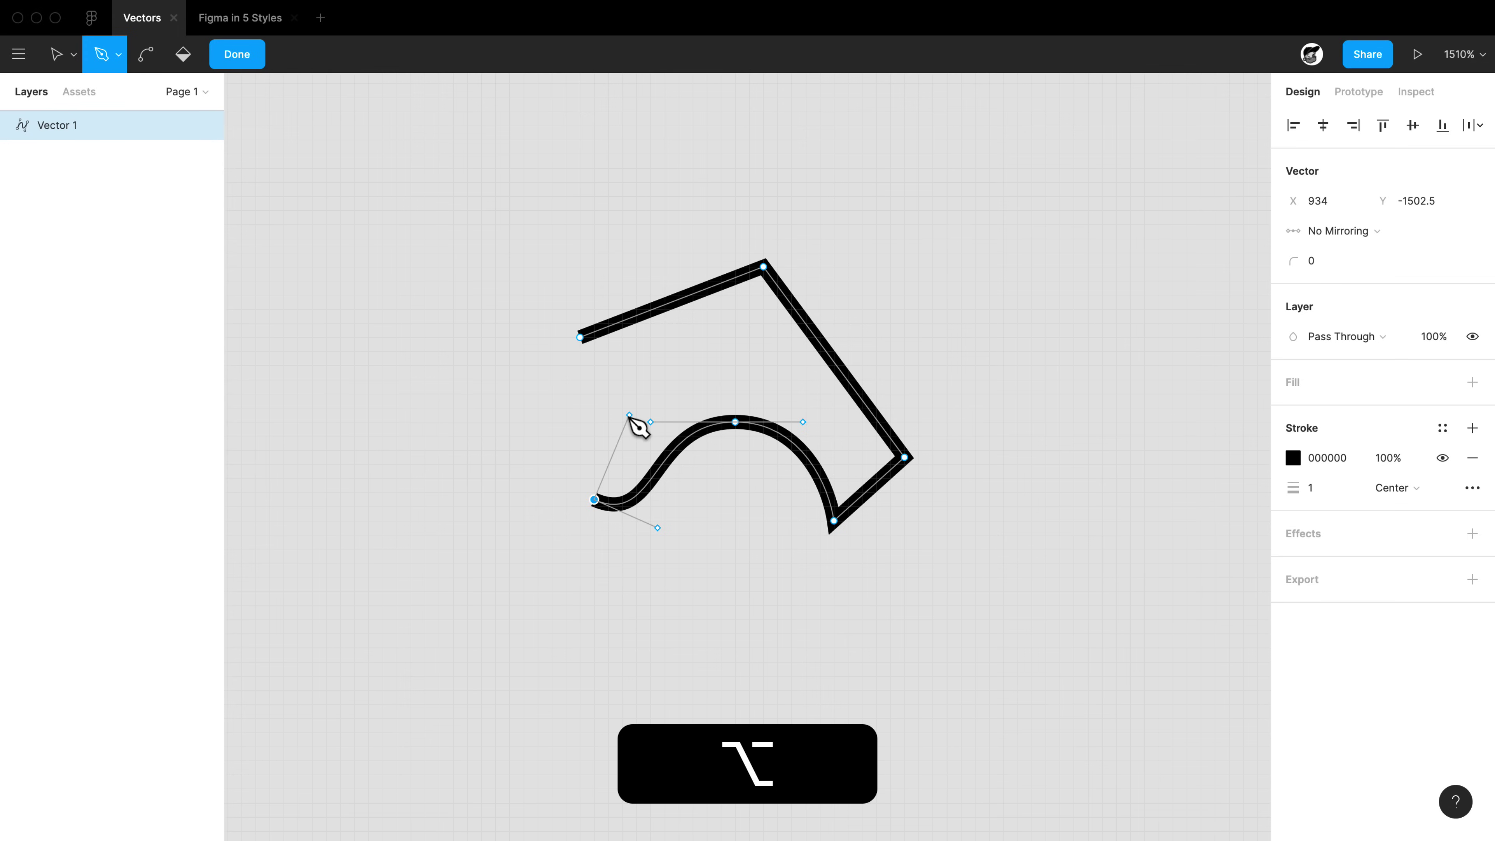
{"action": "left_click", "coordinate": [644, 395]}
{"action": "key", "text": "super"}
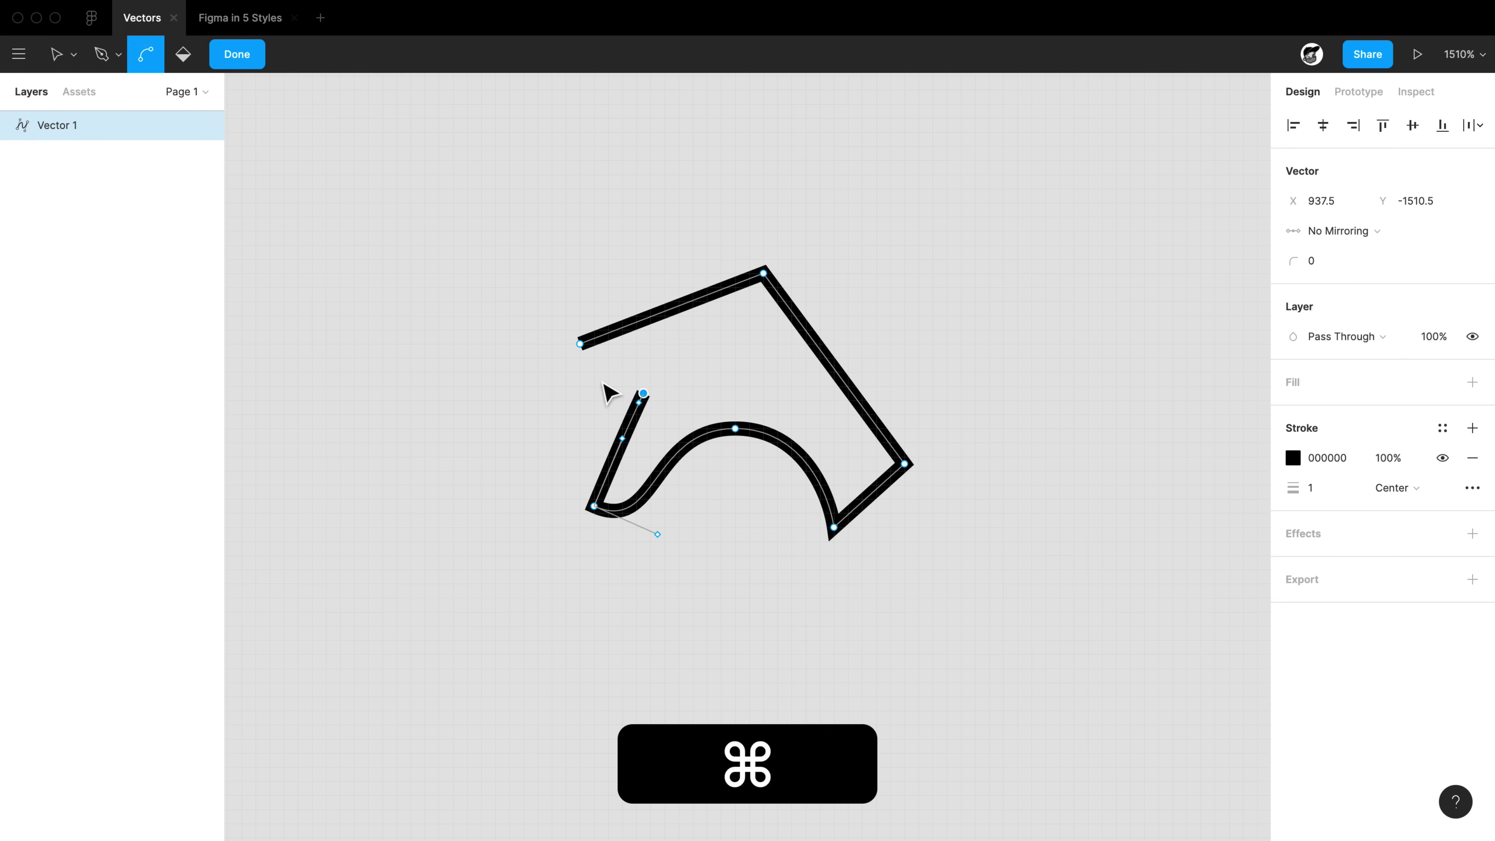
Try closing the path at its start point, undo that, and finish it as an open path ending at 935, -1512
{"action": "scroll", "coordinate": [604, 388], "scroll_direction": "up", "scroll_amount": 5}
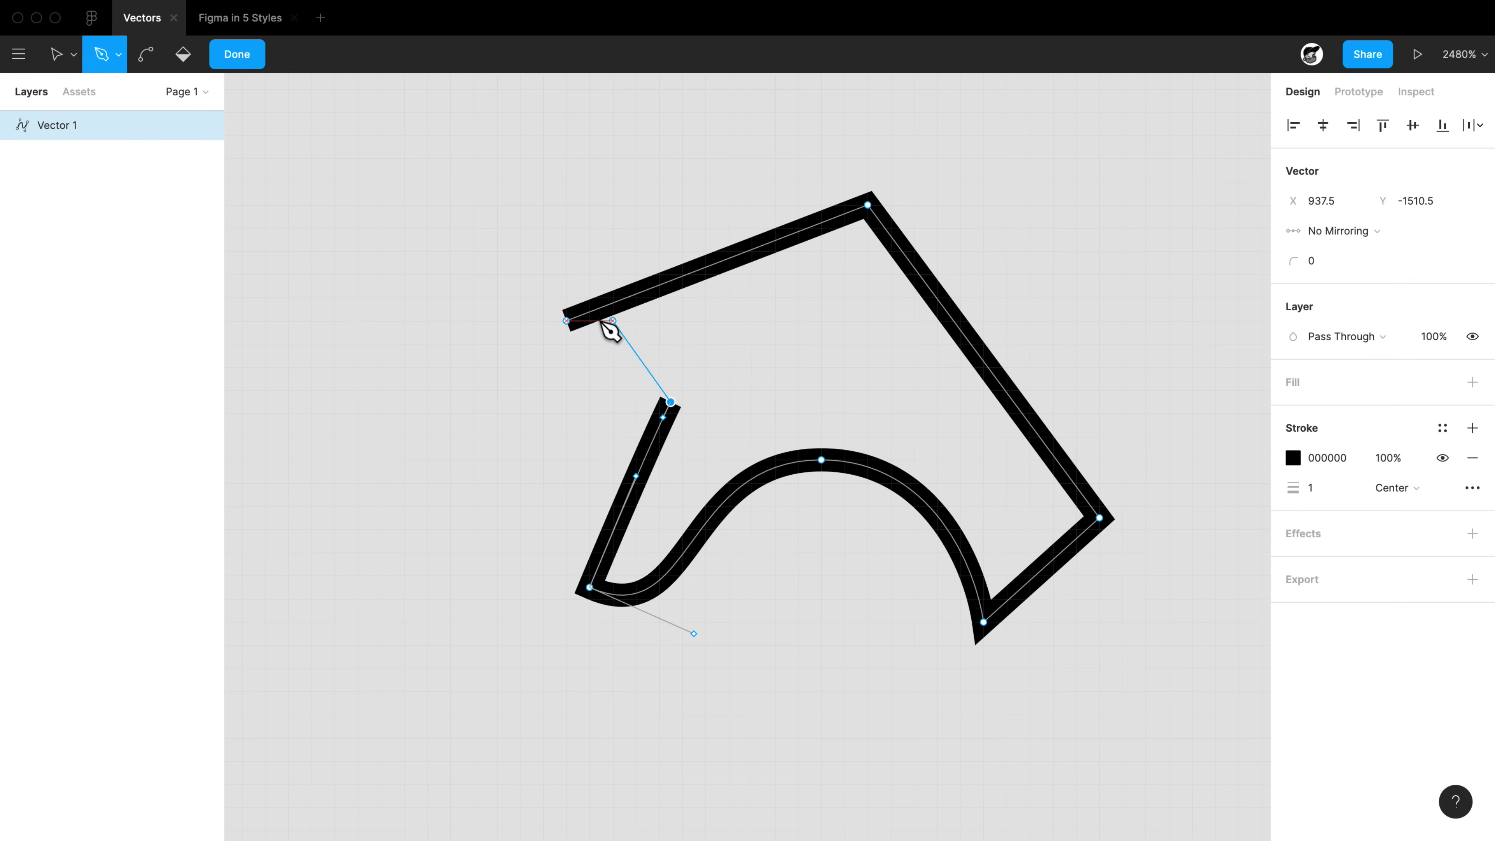
{"action": "left_click", "coordinate": [567, 322]}
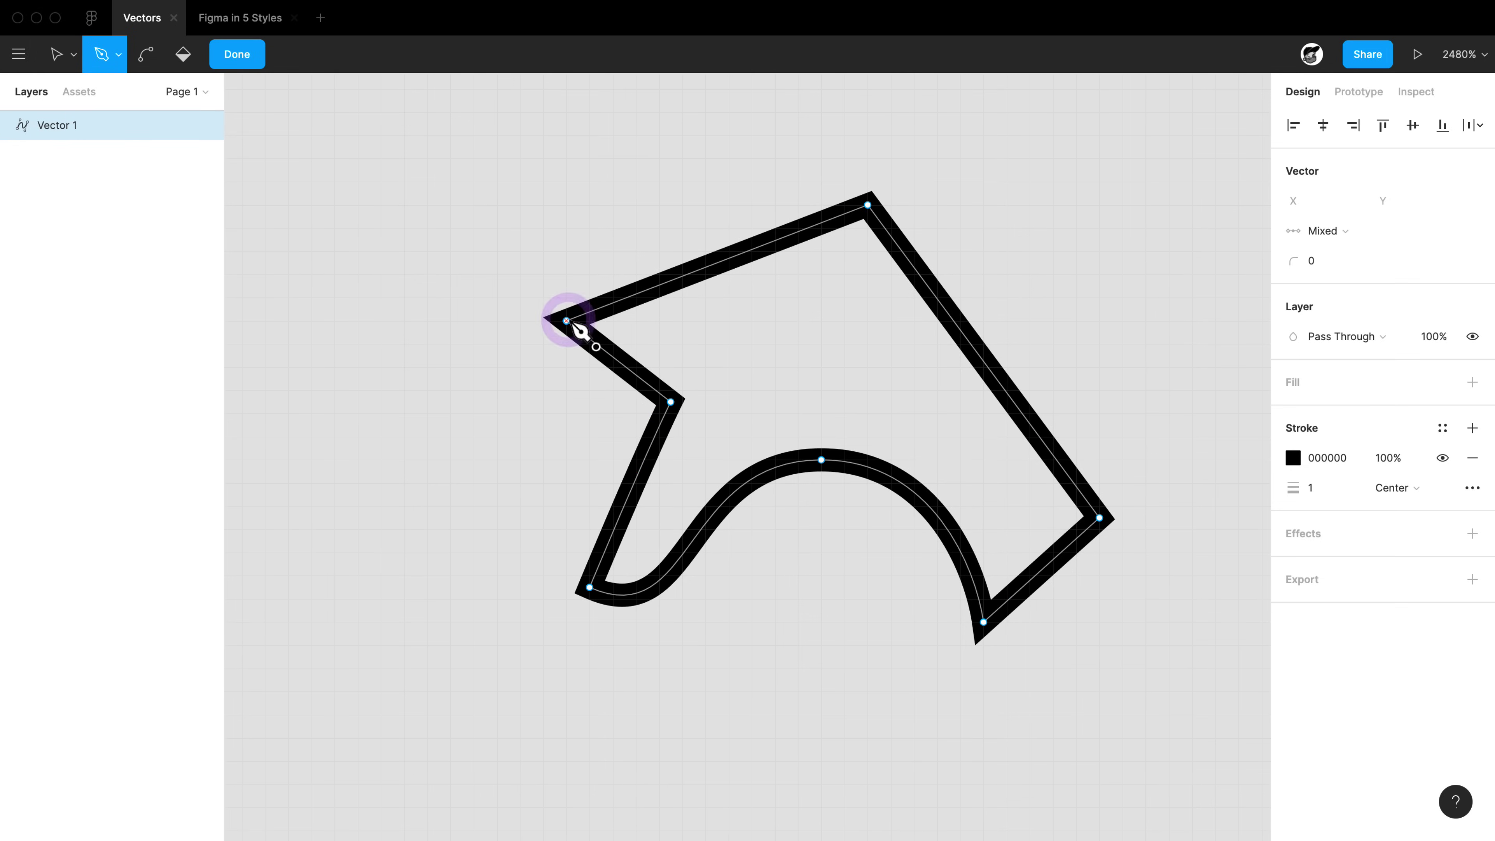
{"action": "key", "text": "super+z"}
{"action": "left_click", "coordinate": [613, 367]}
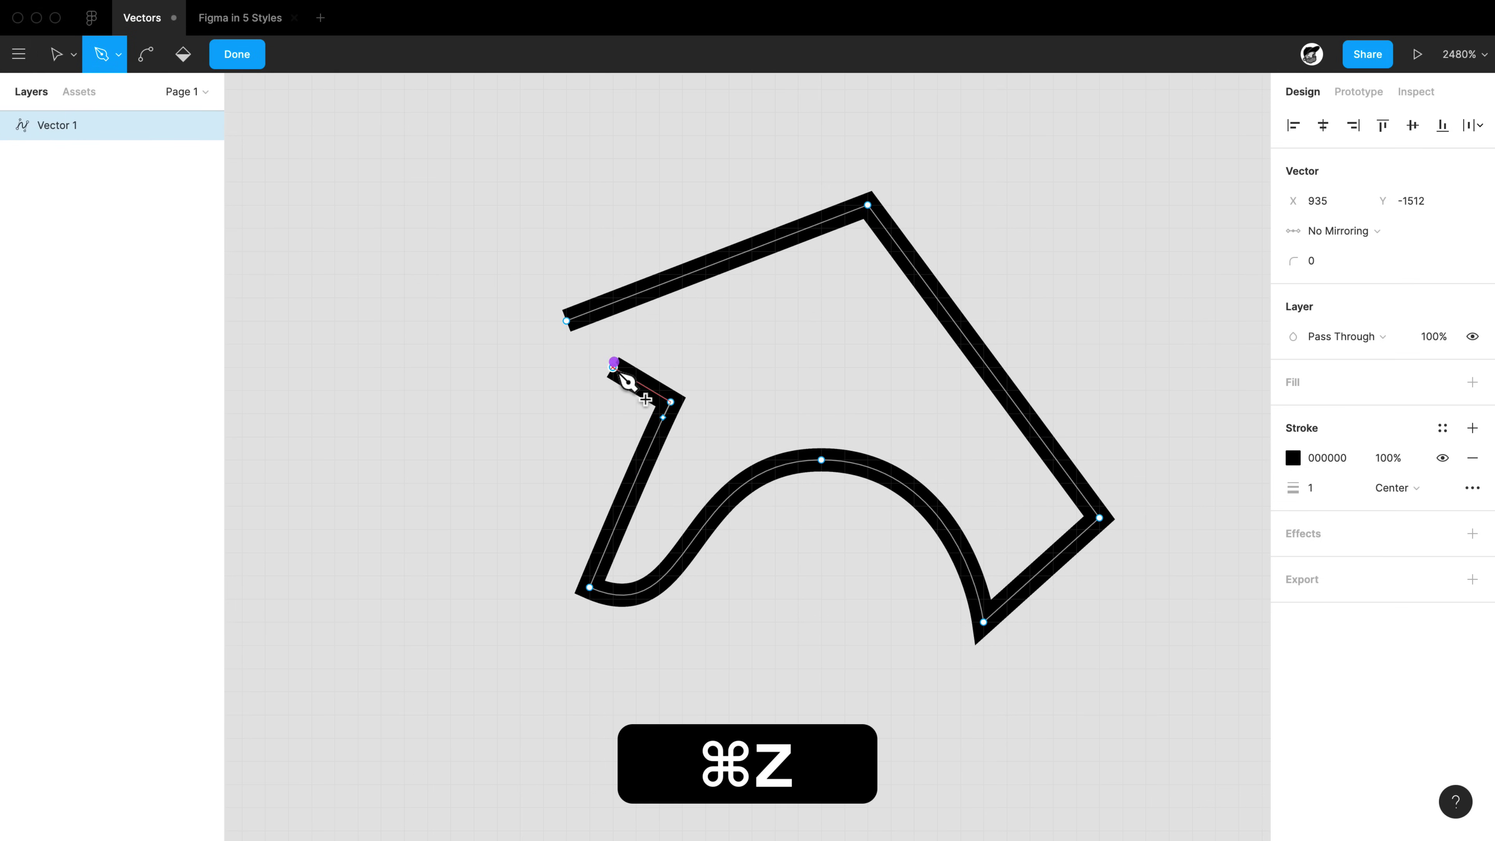
{"action": "key", "text": "Return"}
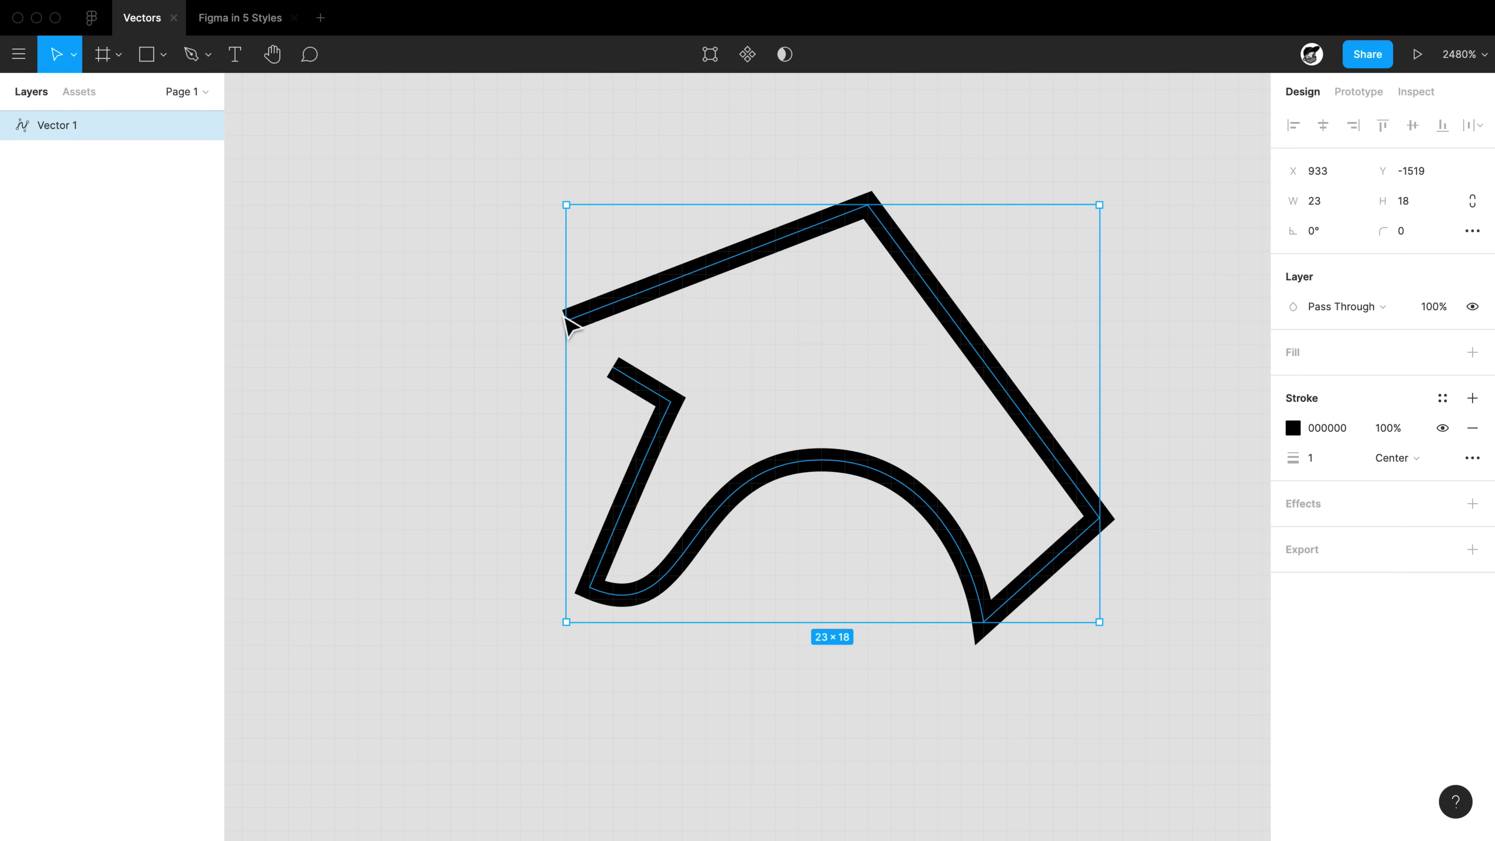
Try closing the path by moving its open end point onto the start point at 933, -1514, and undo the move
{"action": "double_click", "coordinate": [623, 376]}
{"action": "left_click", "coordinate": [69, 56]}
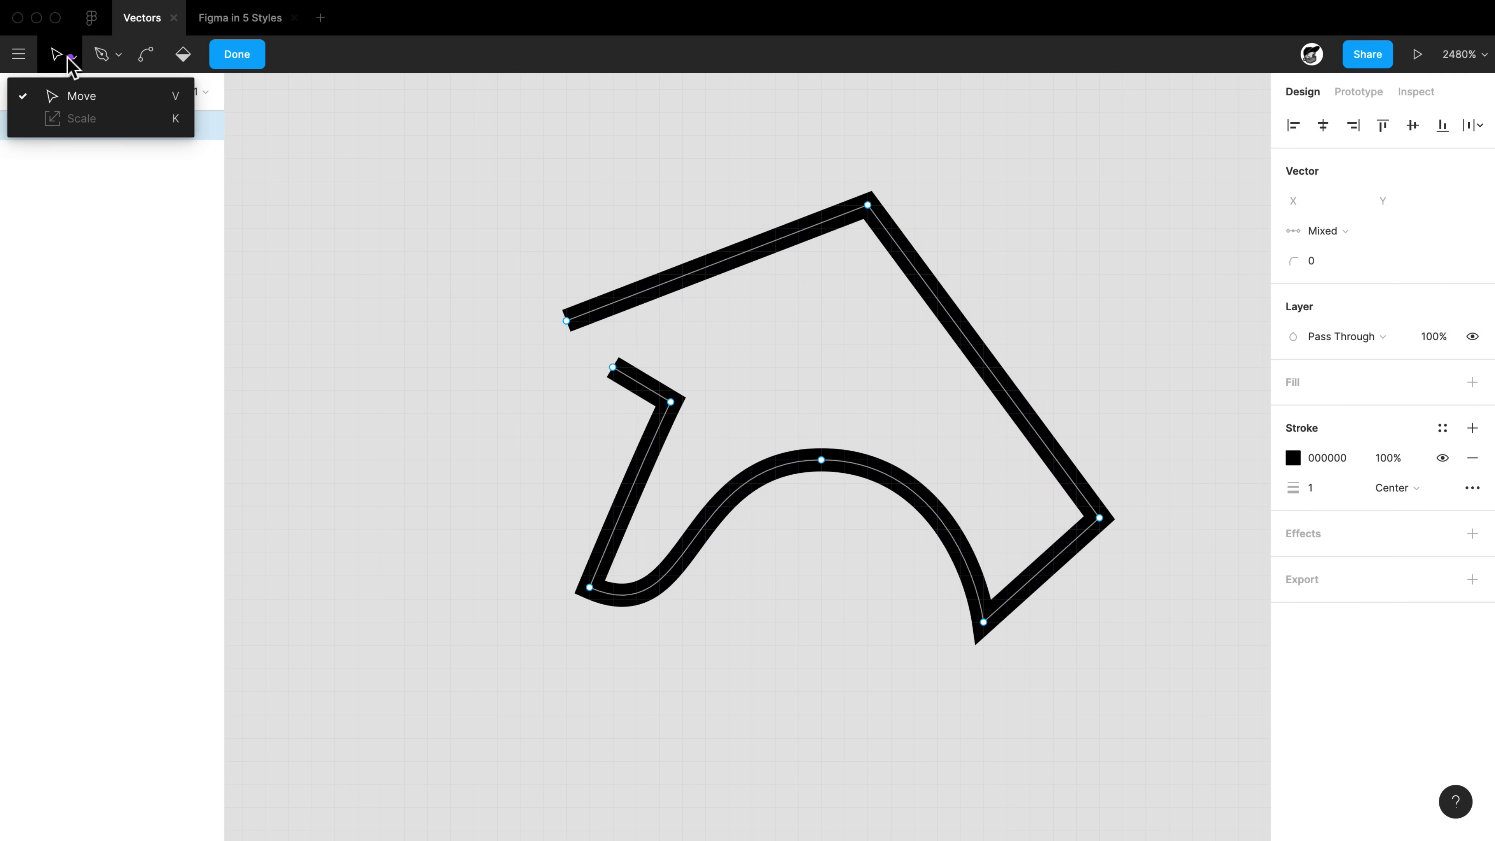
{"action": "left_click", "coordinate": [69, 102]}
{"action": "left_click", "coordinate": [614, 368]}
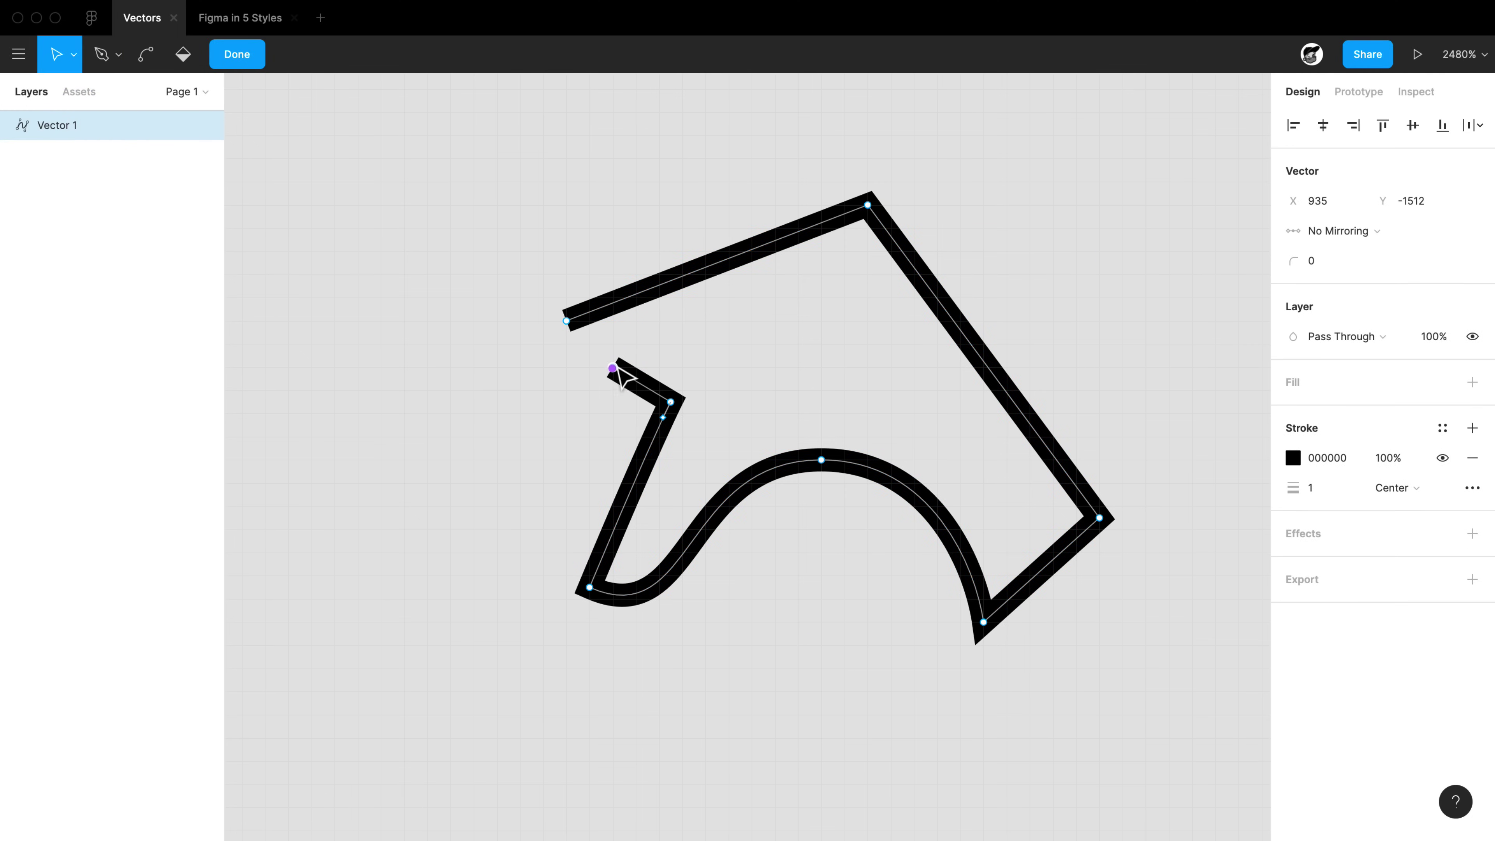
{"action": "left_click_drag", "start_coordinate": [613, 368], "coordinate": [567, 319]}
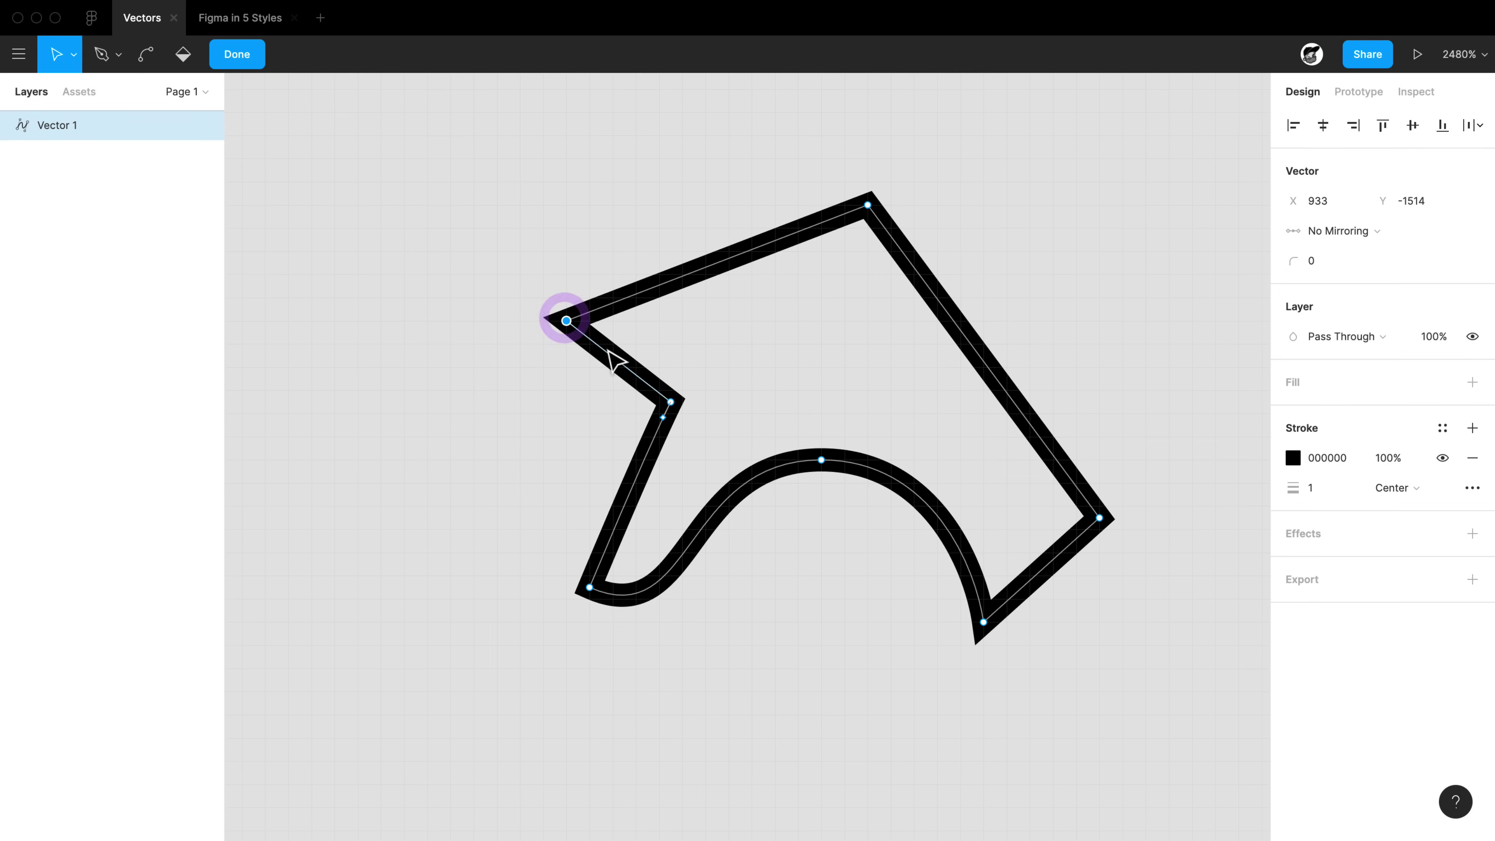
{"action": "key", "text": "super+z"}
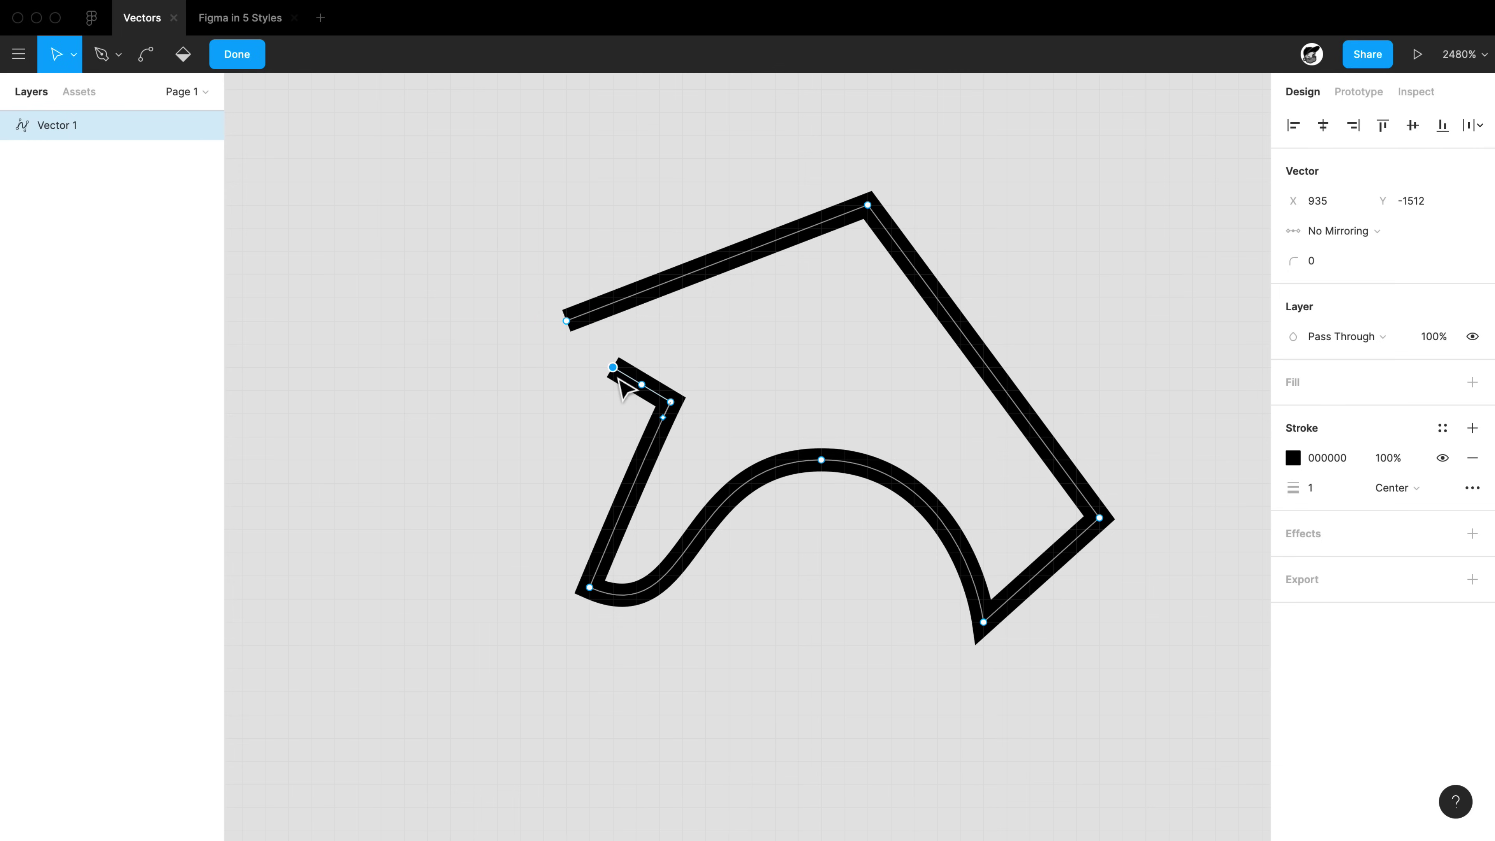
Try joining the path's two open end points with a straight segment, and undo the join
{"action": "left_click_drag", "start_coordinate": [513, 316], "coordinate": [625, 398]}
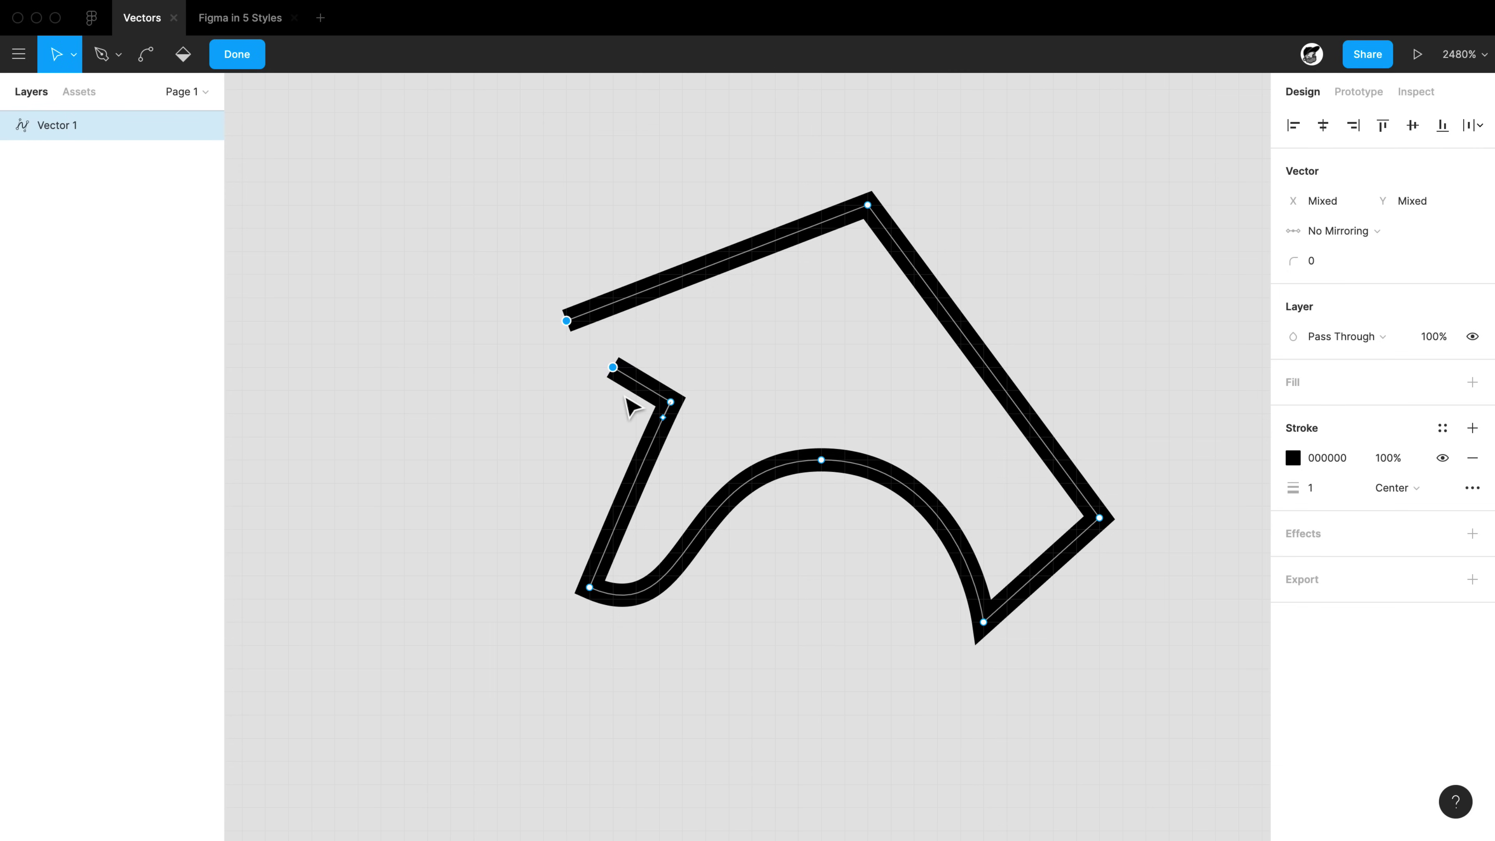
{"action": "key", "text": "super+j"}
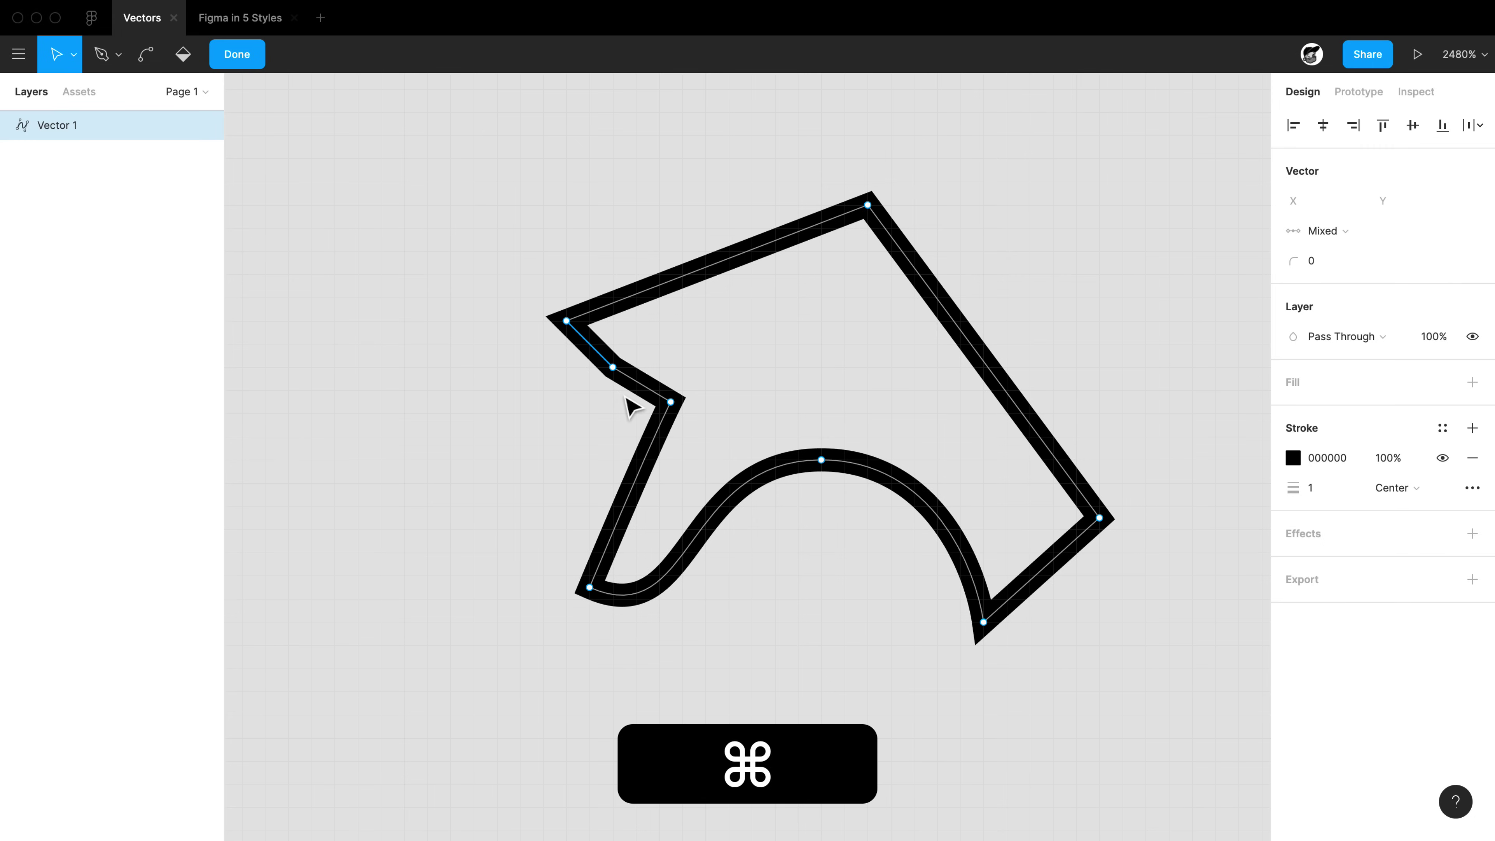
{"action": "key", "text": "super"}
{"action": "key", "text": "super+z"}
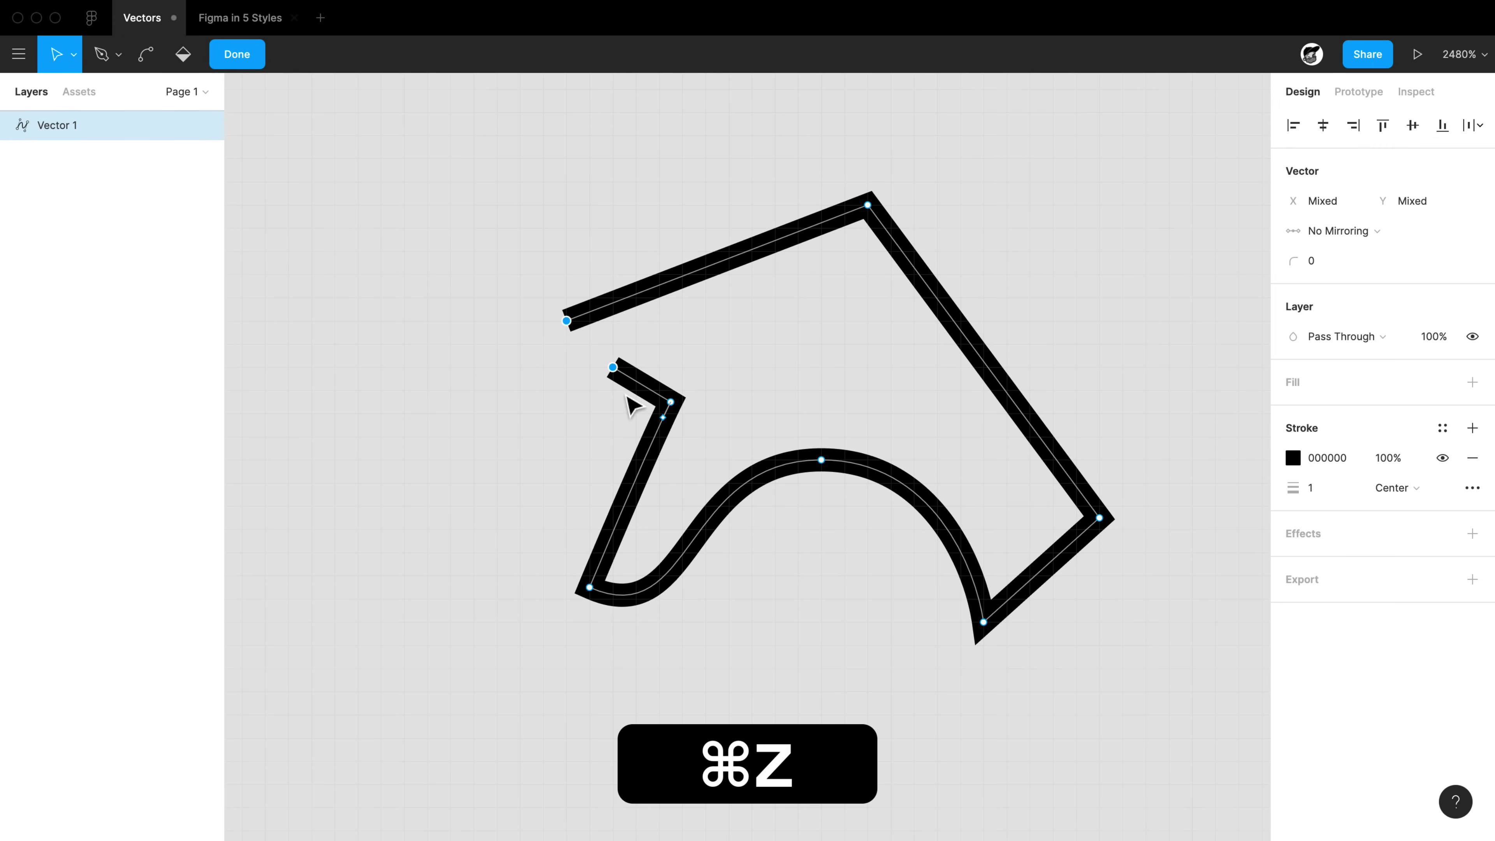
Delete the open end point at 935, -1512 and pull a curve handle from the point at 937.5, -1510.5
{"action": "left_click", "coordinate": [614, 367]}
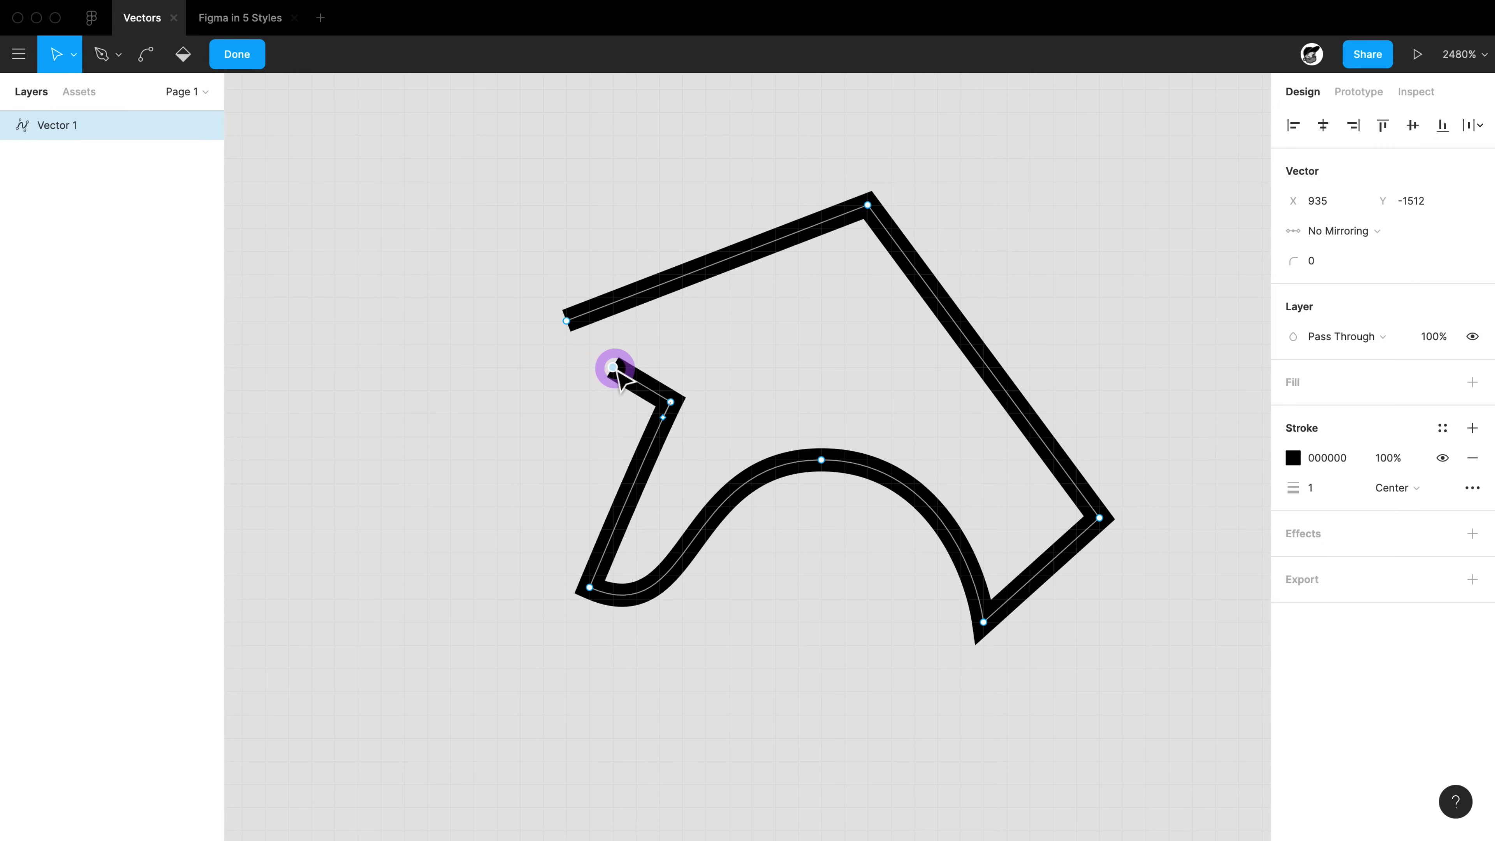
{"action": "key", "text": "Delete"}
{"action": "left_click", "coordinate": [672, 403]}
{"action": "left_click_drag", "start_coordinate": [672, 403], "coordinate": [604, 445]}
{"action": "left_click", "coordinate": [671, 402]}
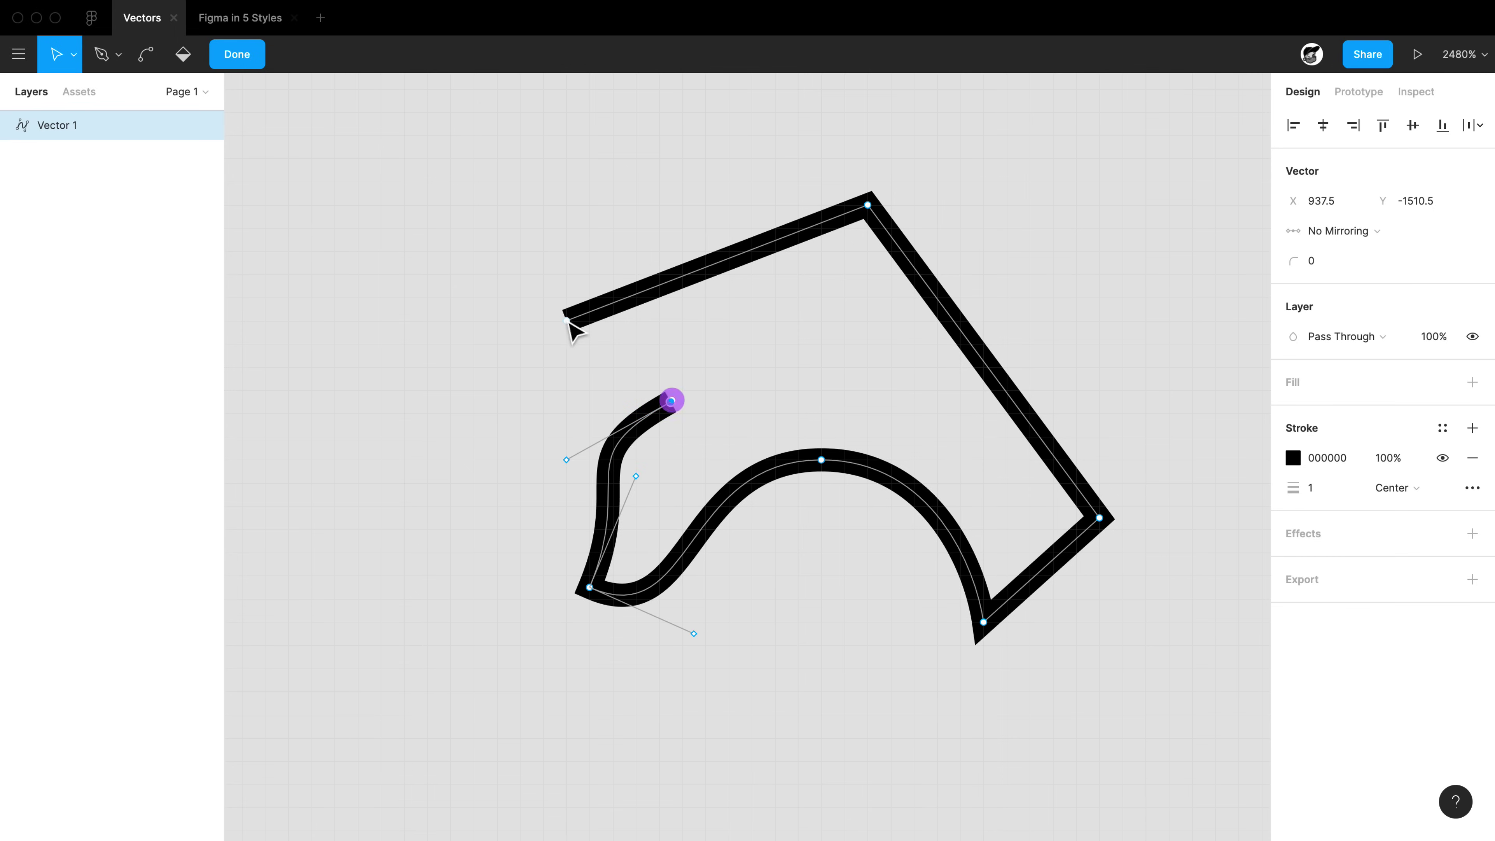
Try a straight join between the path's two open end points, undo it, and apply a smooth join instead
{"action": "left_click_drag", "start_coordinate": [540, 300], "coordinate": [710, 424]}
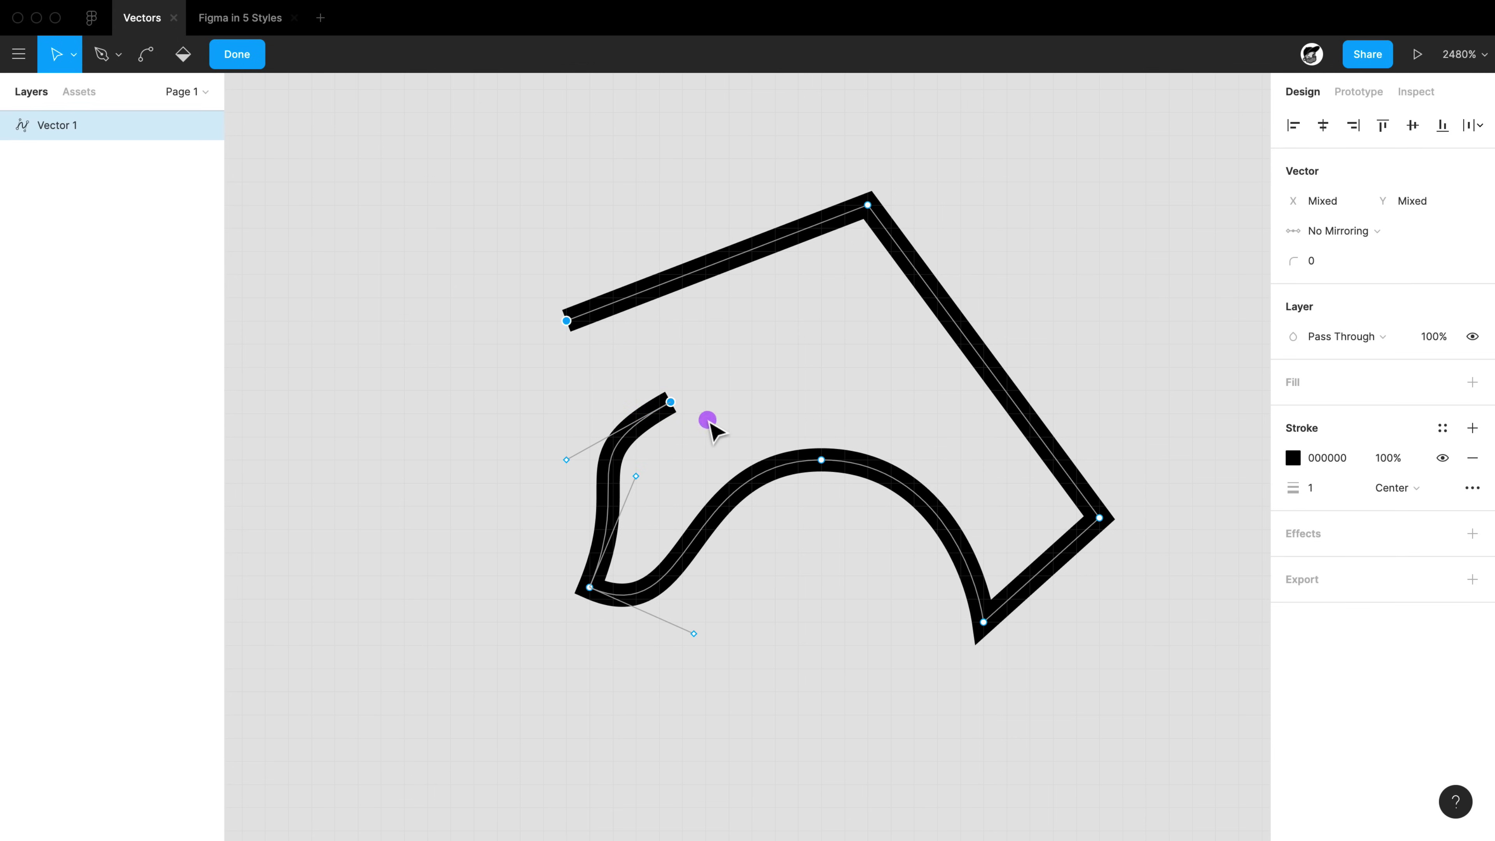
{"action": "key", "text": "super+j"}
{"action": "key", "text": "super+z"}
{"action": "key", "text": "shift+super+j"}
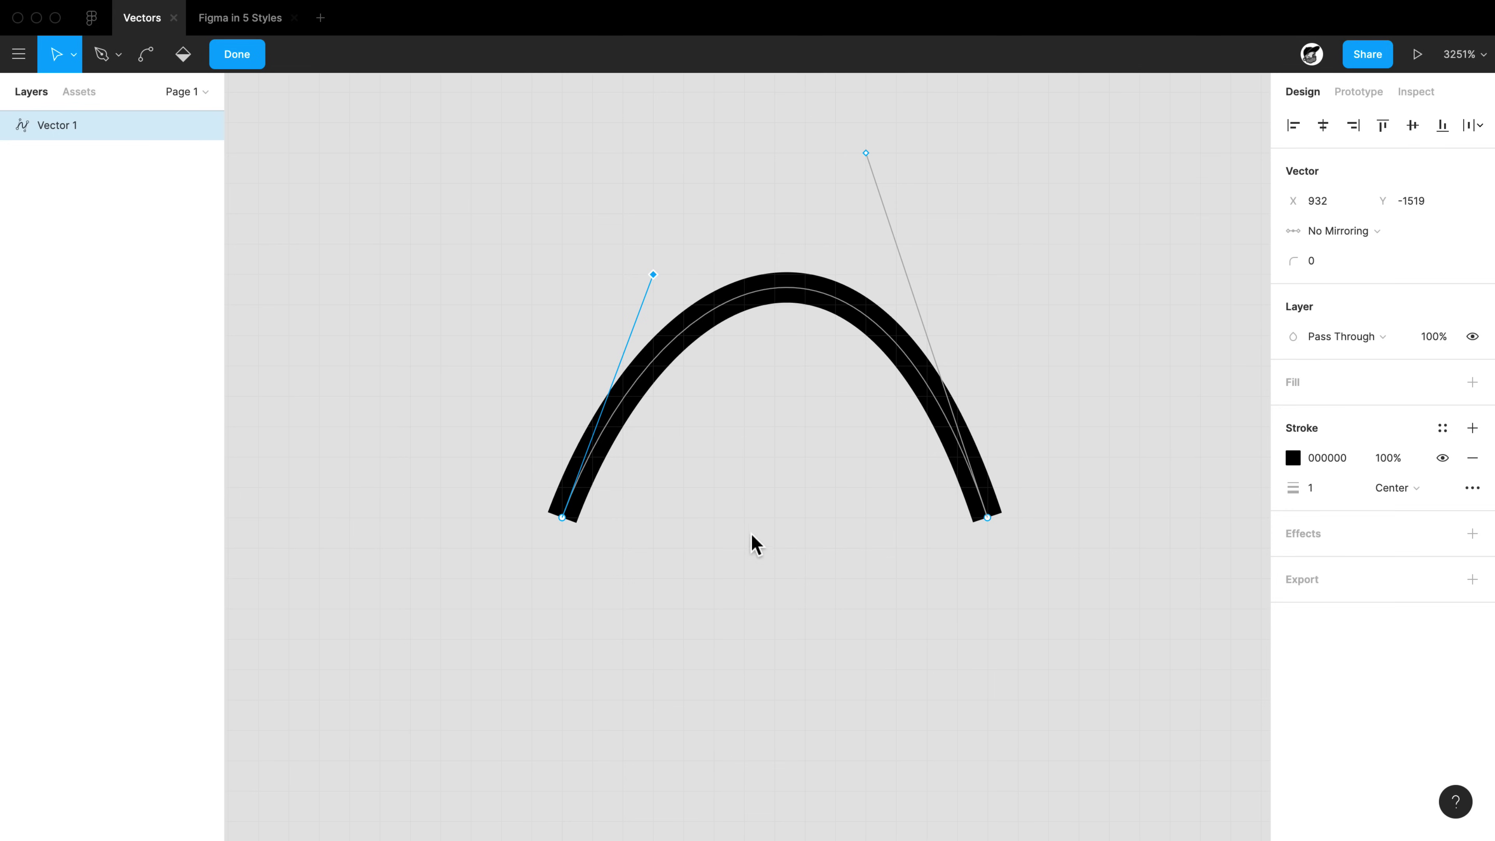
Review the Snap to Pixel Grid setting and move the arch's left curve handle to 933, -1523, level with the right handle
{"action": "scroll", "coordinate": [706, 421], "scroll_direction": "up", "scroll_amount": 3}
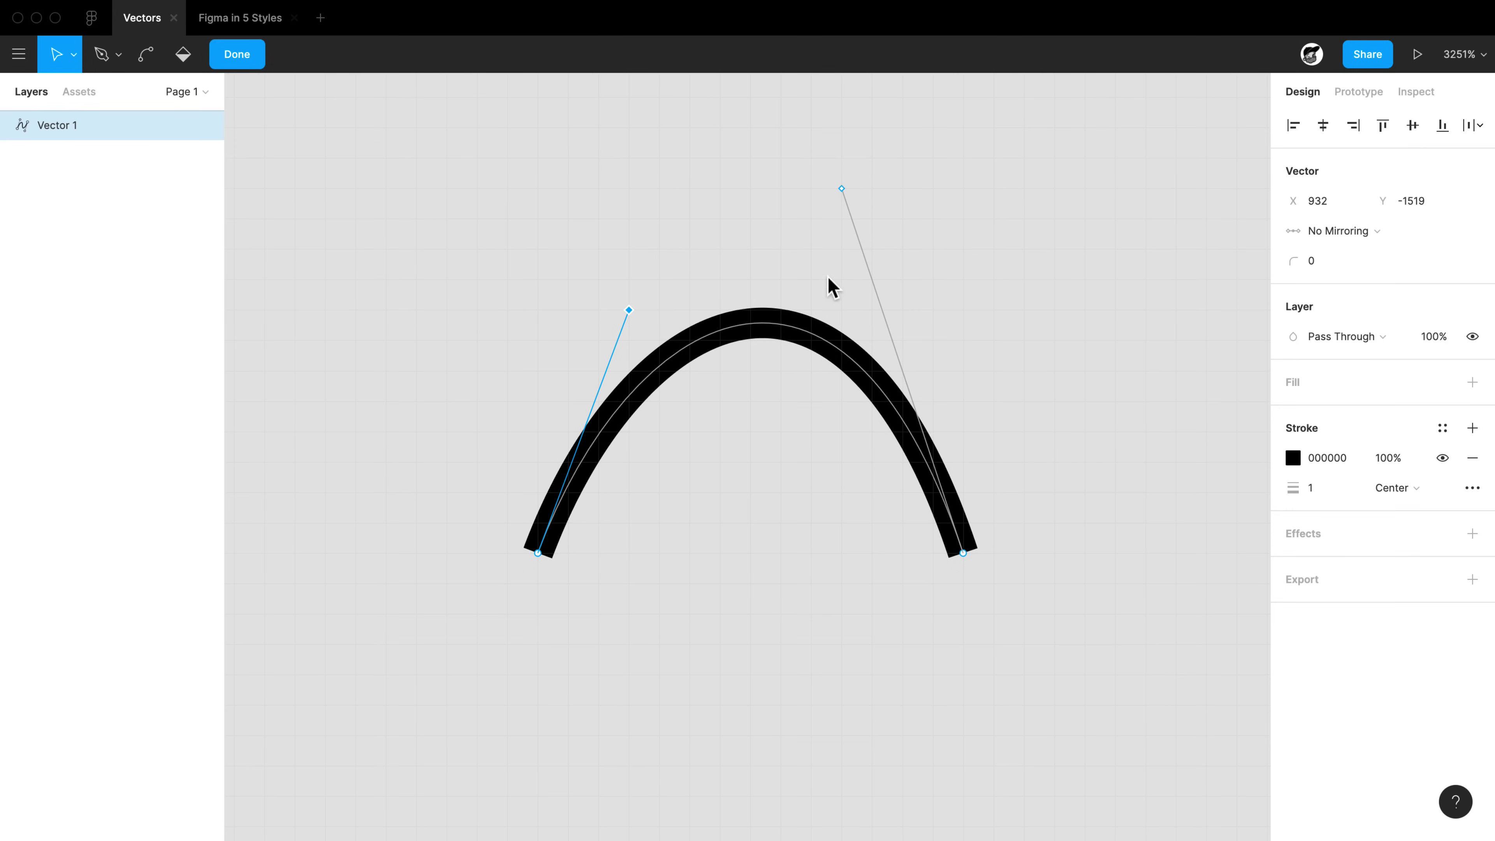
{"action": "left_click", "coordinate": [1481, 61]}
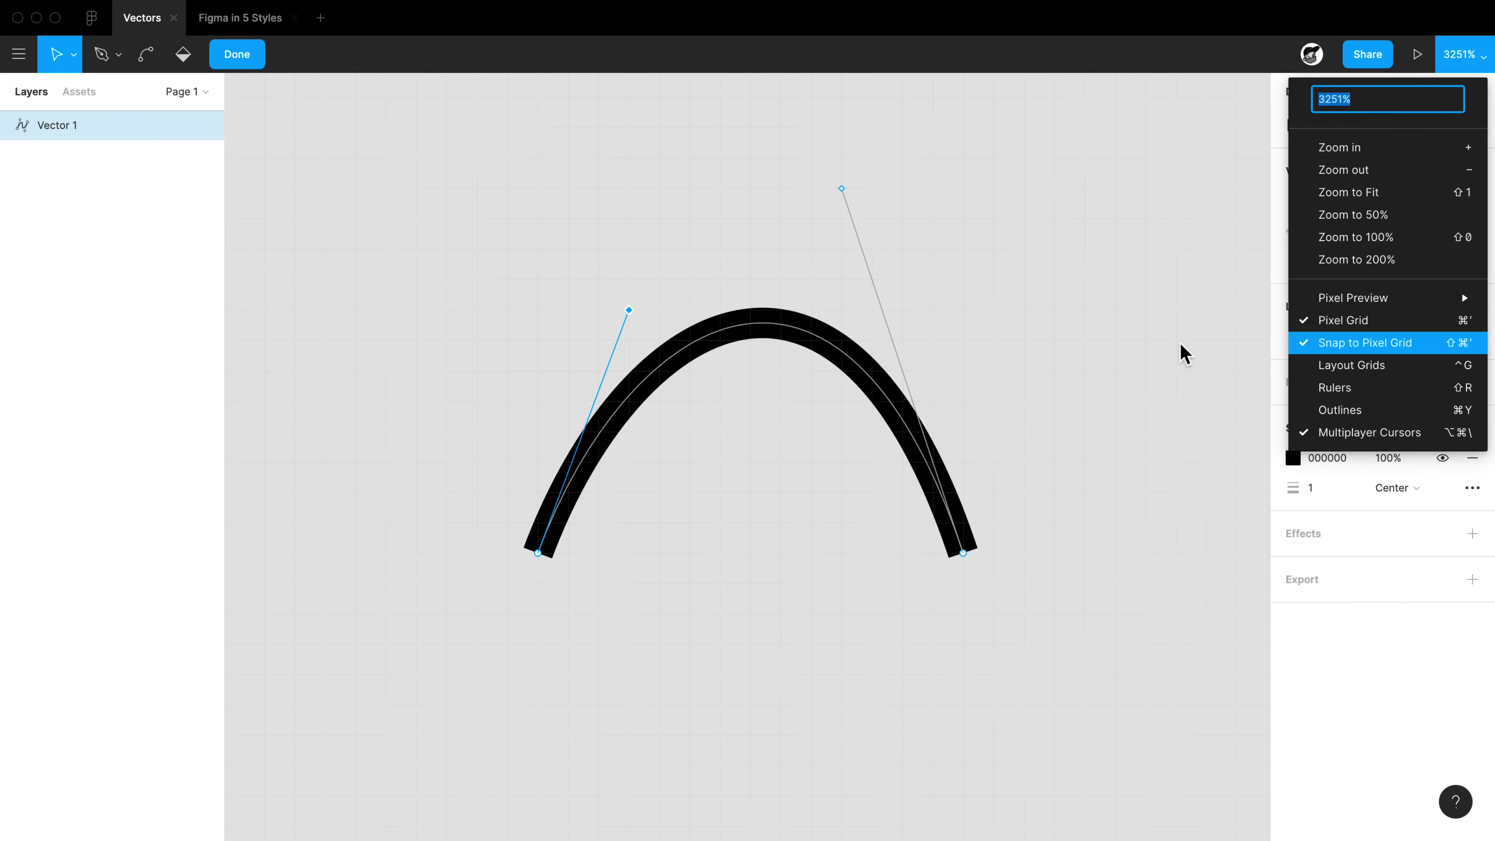
{"action": "left_click", "coordinate": [633, 321]}
{"action": "left_click", "coordinate": [626, 324]}
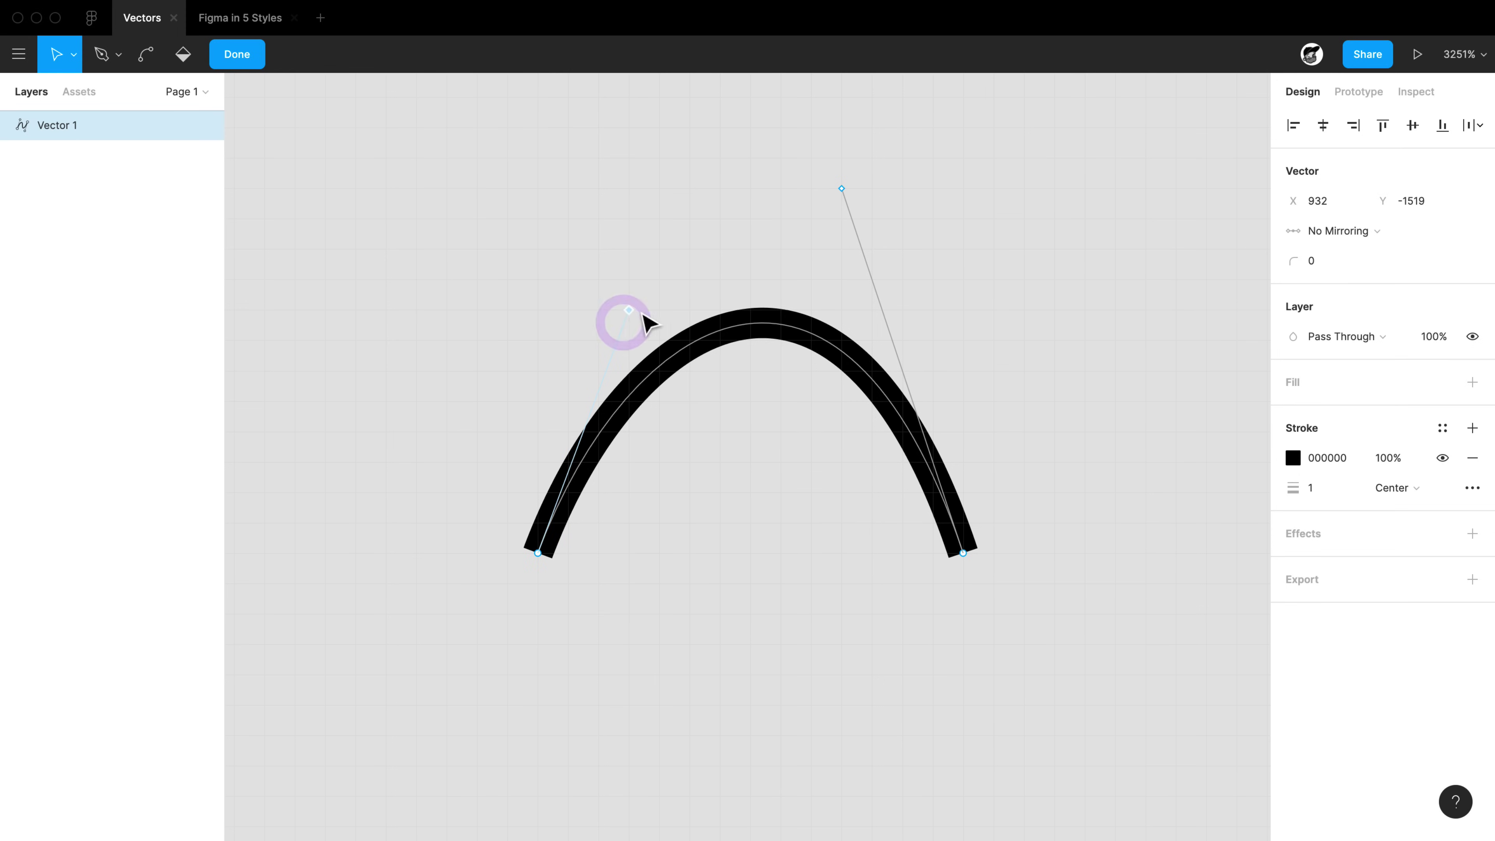
{"action": "left_click_drag", "start_coordinate": [631, 313], "coordinate": [664, 201]}
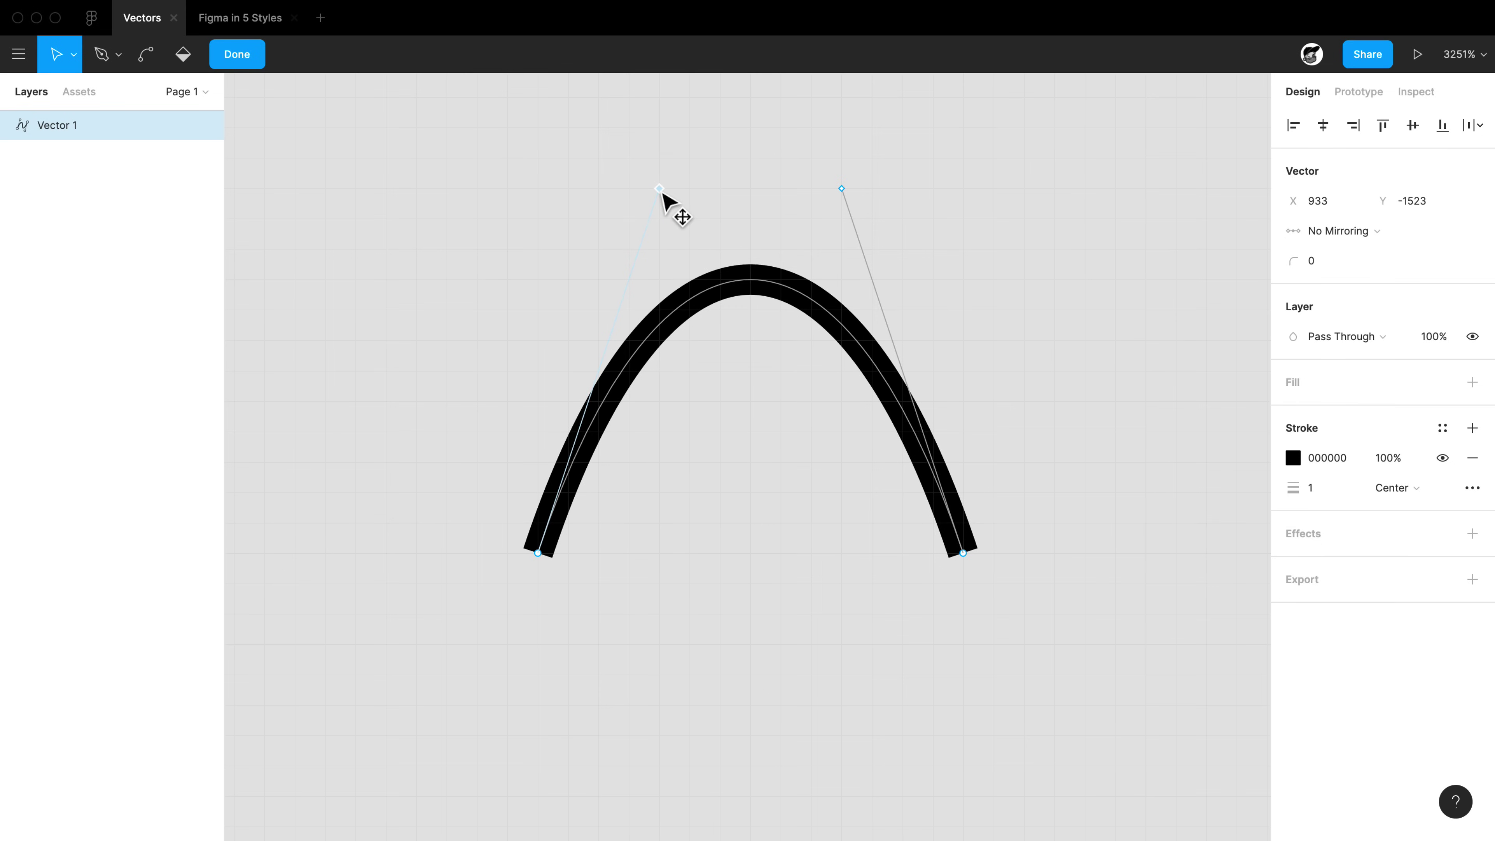
{"action": "left_click", "coordinate": [660, 189]}
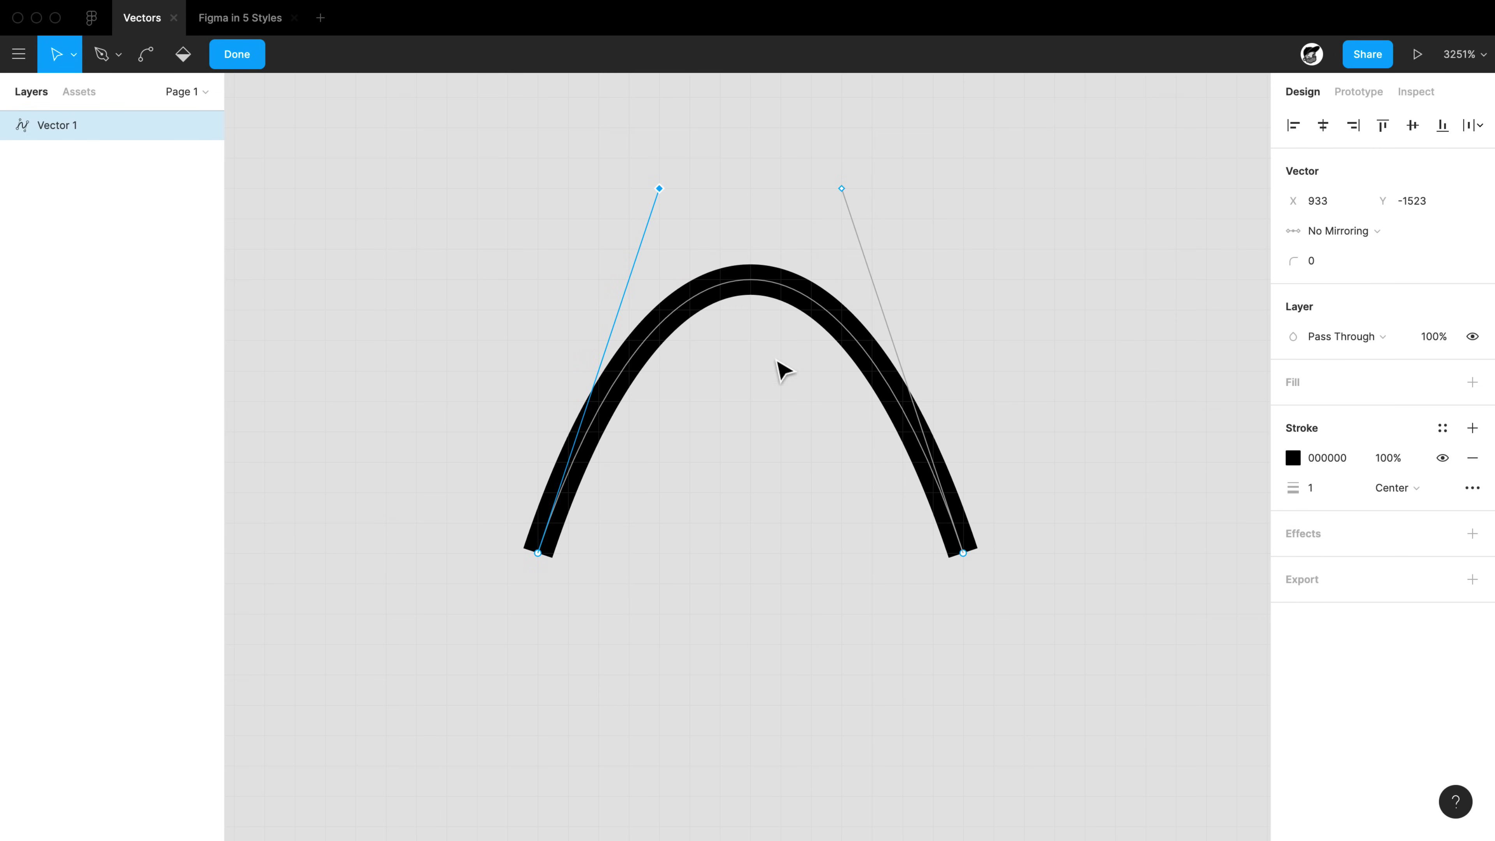
Duplicate the arch segment 5 px below the original and lower both curve handles of the copy together to flatten it
{"action": "key", "text": "alt"}
{"action": "left_click_drag", "start_coordinate": [756, 281], "coordinate": [757, 439]}
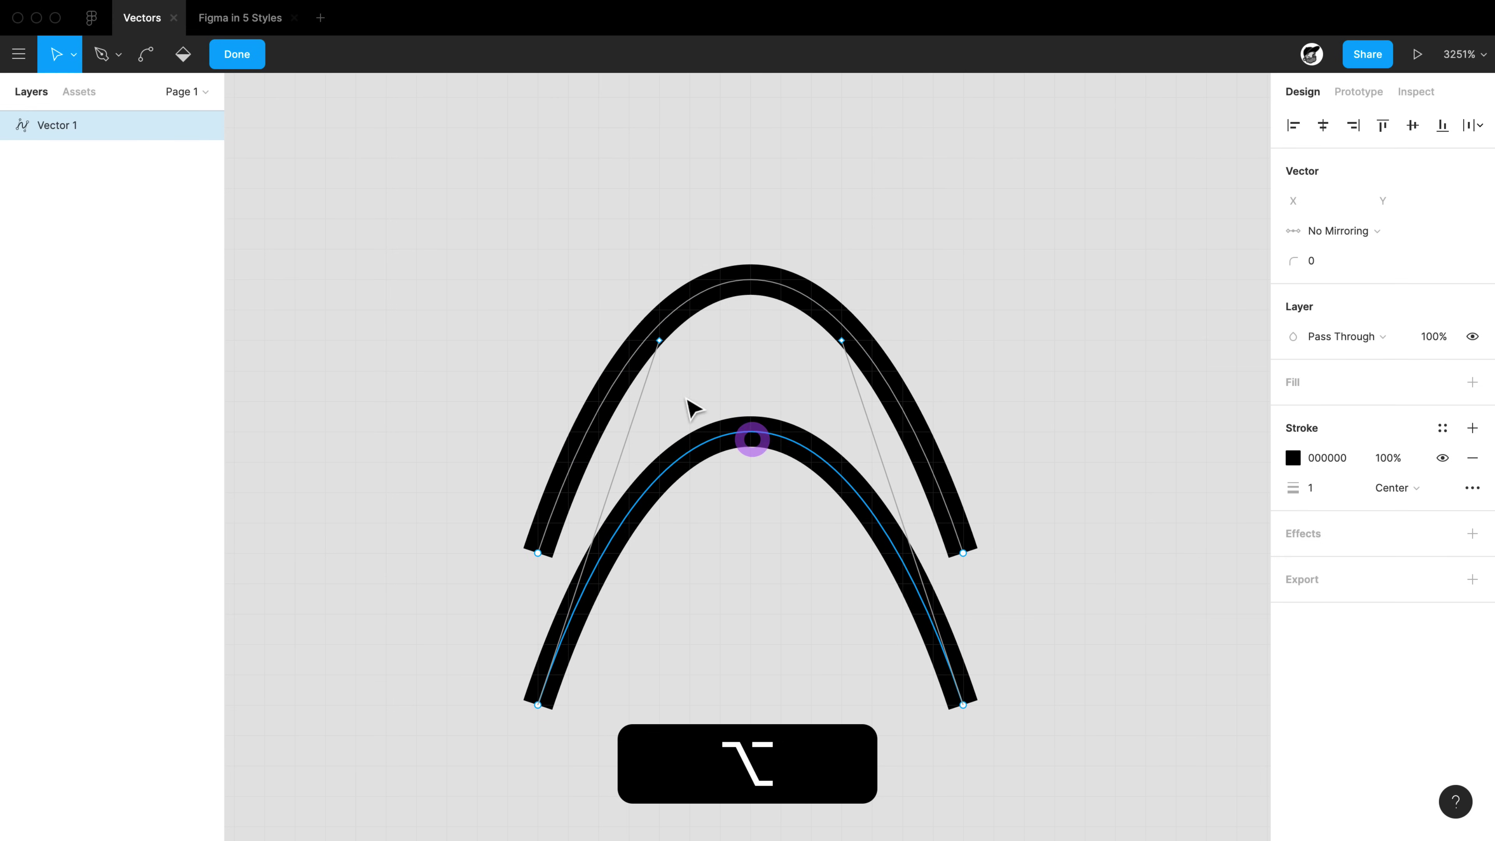
{"action": "left_click", "coordinate": [659, 340]}
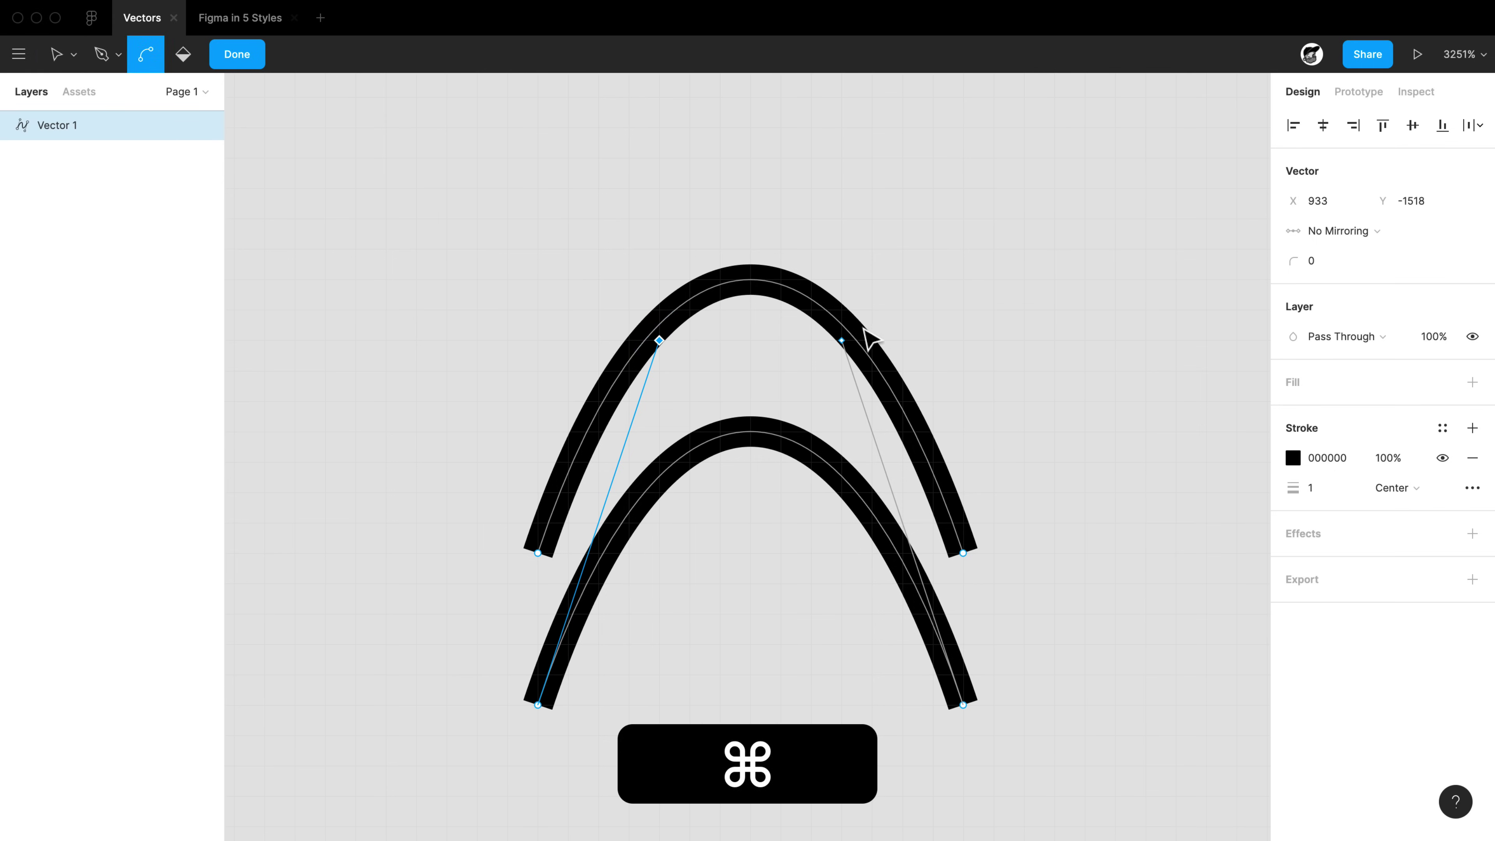
{"action": "left_click", "coordinate": [842, 341], "text": "shift+super"}
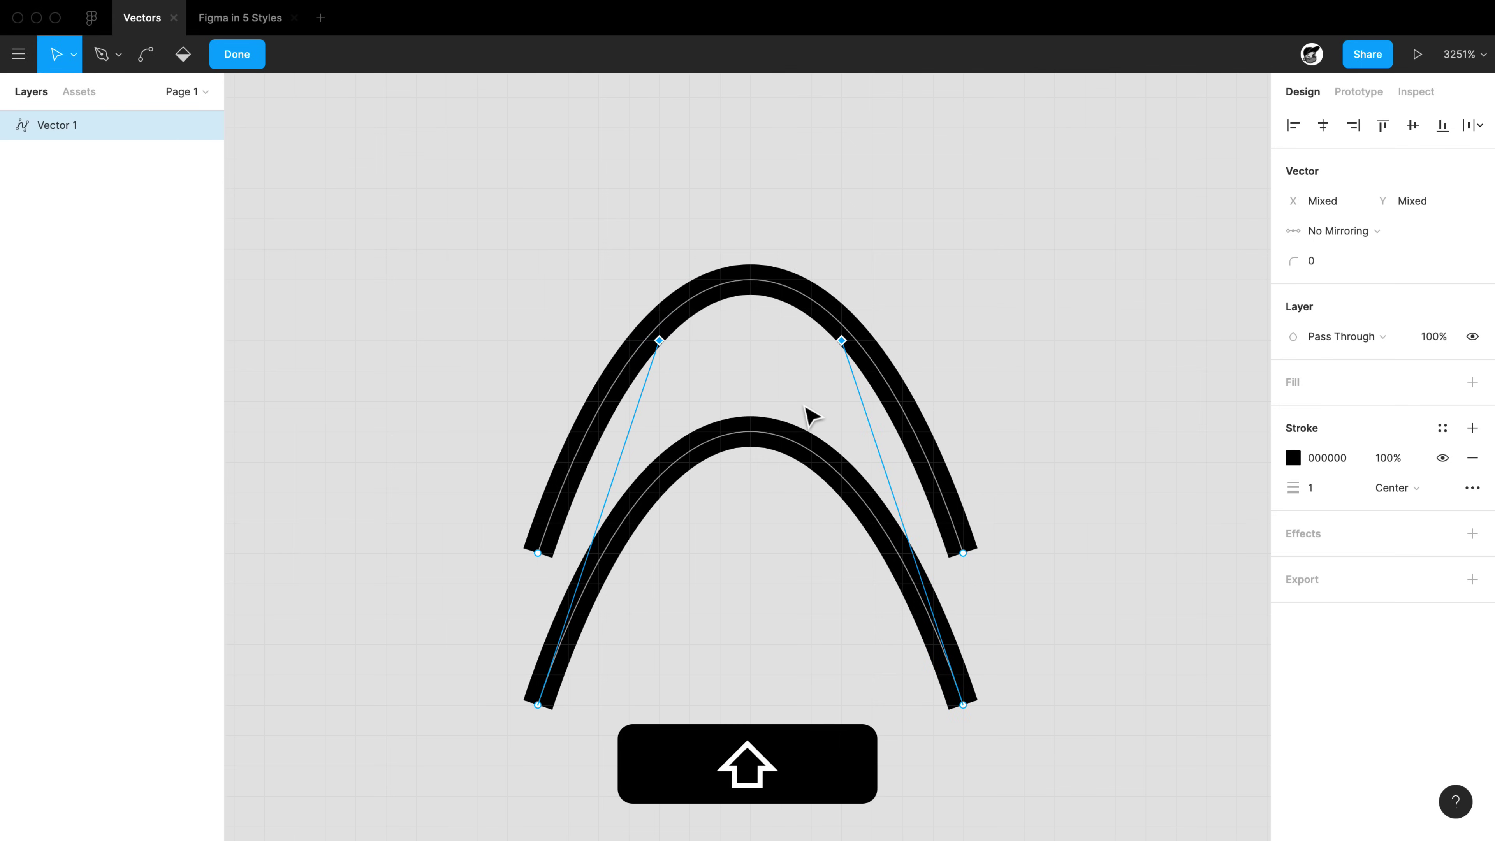
{"action": "key", "text": "shift+Down"}
{"action": "key", "text": "shift+Up"}
{"action": "key", "text": "shift+Up"}
{"action": "key", "text": "shift+Up"}
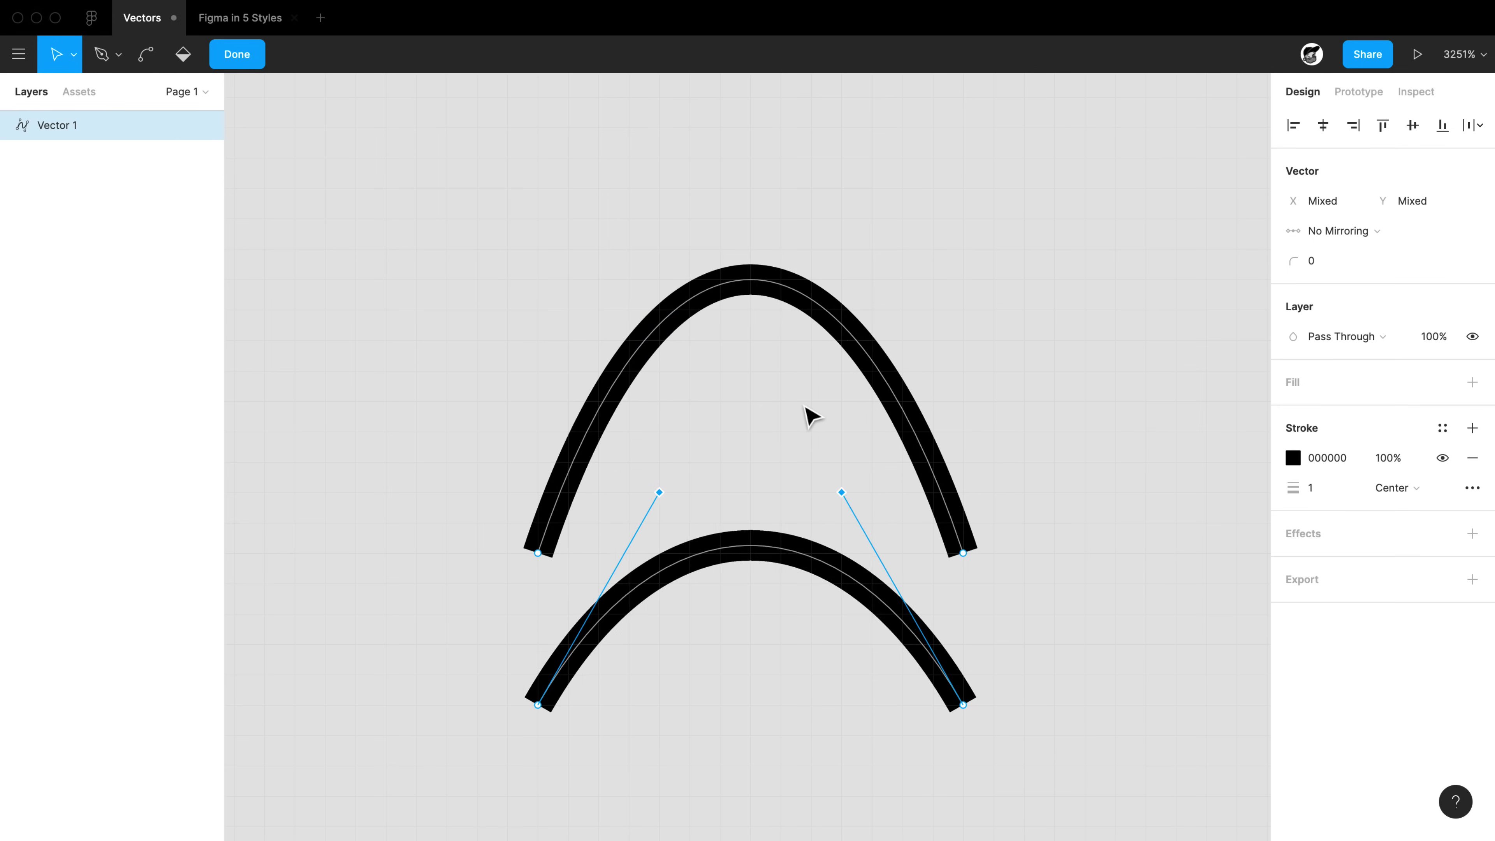
{"action": "key", "text": "shift+Down"}
{"action": "key", "text": "shift+Down"}
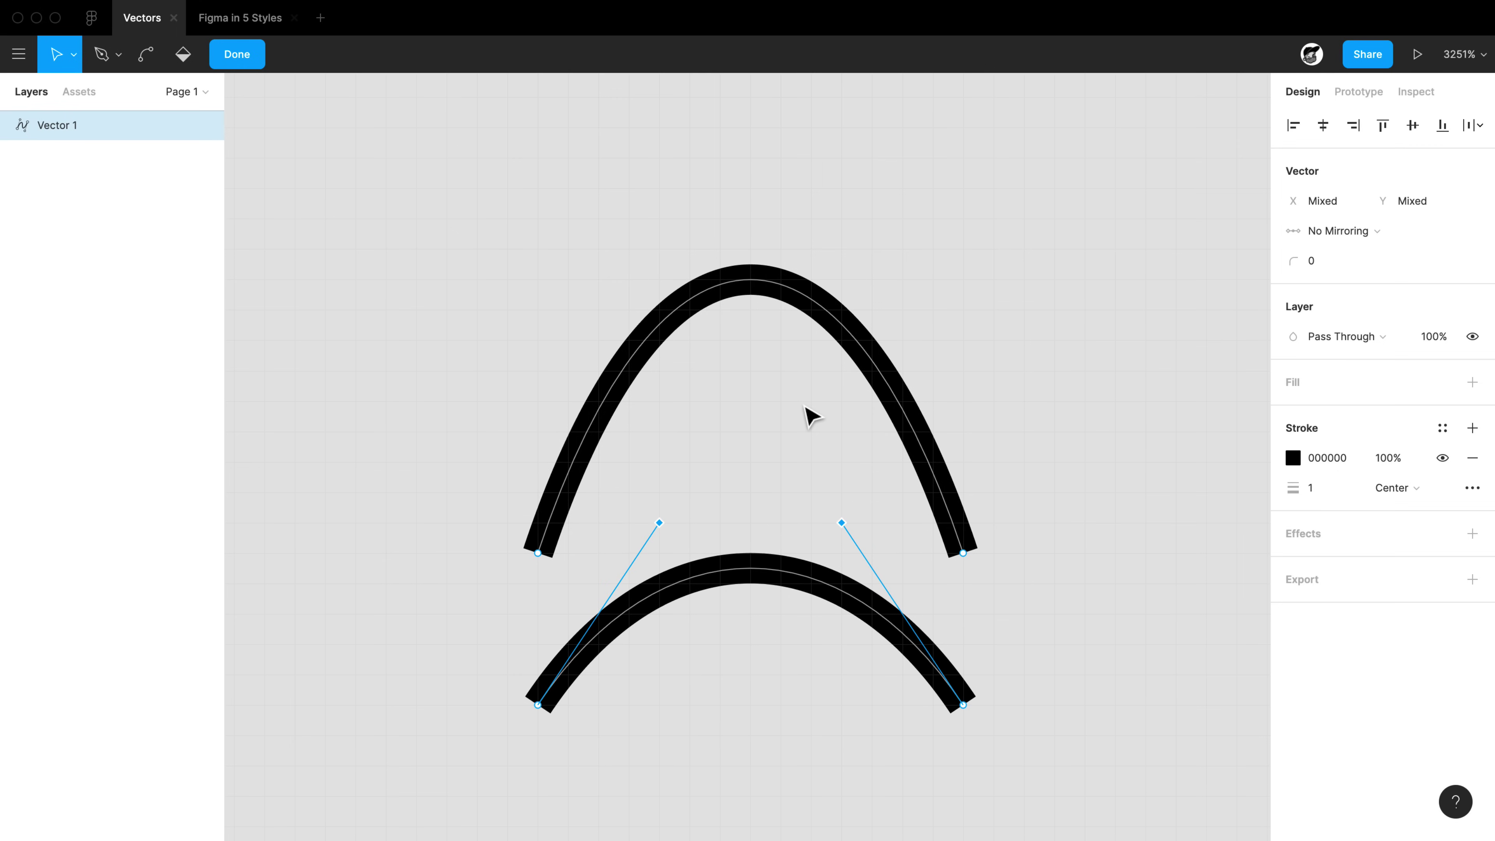
Move the lower arch's two end points onto the upper arch's ends, and bend the lower curve downward
{"action": "left_click", "coordinate": [536, 705]}
{"action": "key", "text": "Escape"}
{"action": "left_click", "coordinate": [540, 608]}
{"action": "double_click", "coordinate": [564, 674]}
{"action": "left_click_drag", "start_coordinate": [539, 705], "coordinate": [547, 560]}
{"action": "left_click_drag", "start_coordinate": [965, 704], "coordinate": [970, 555]}
{"action": "left_click_drag", "start_coordinate": [751, 417], "coordinate": [760, 583]}
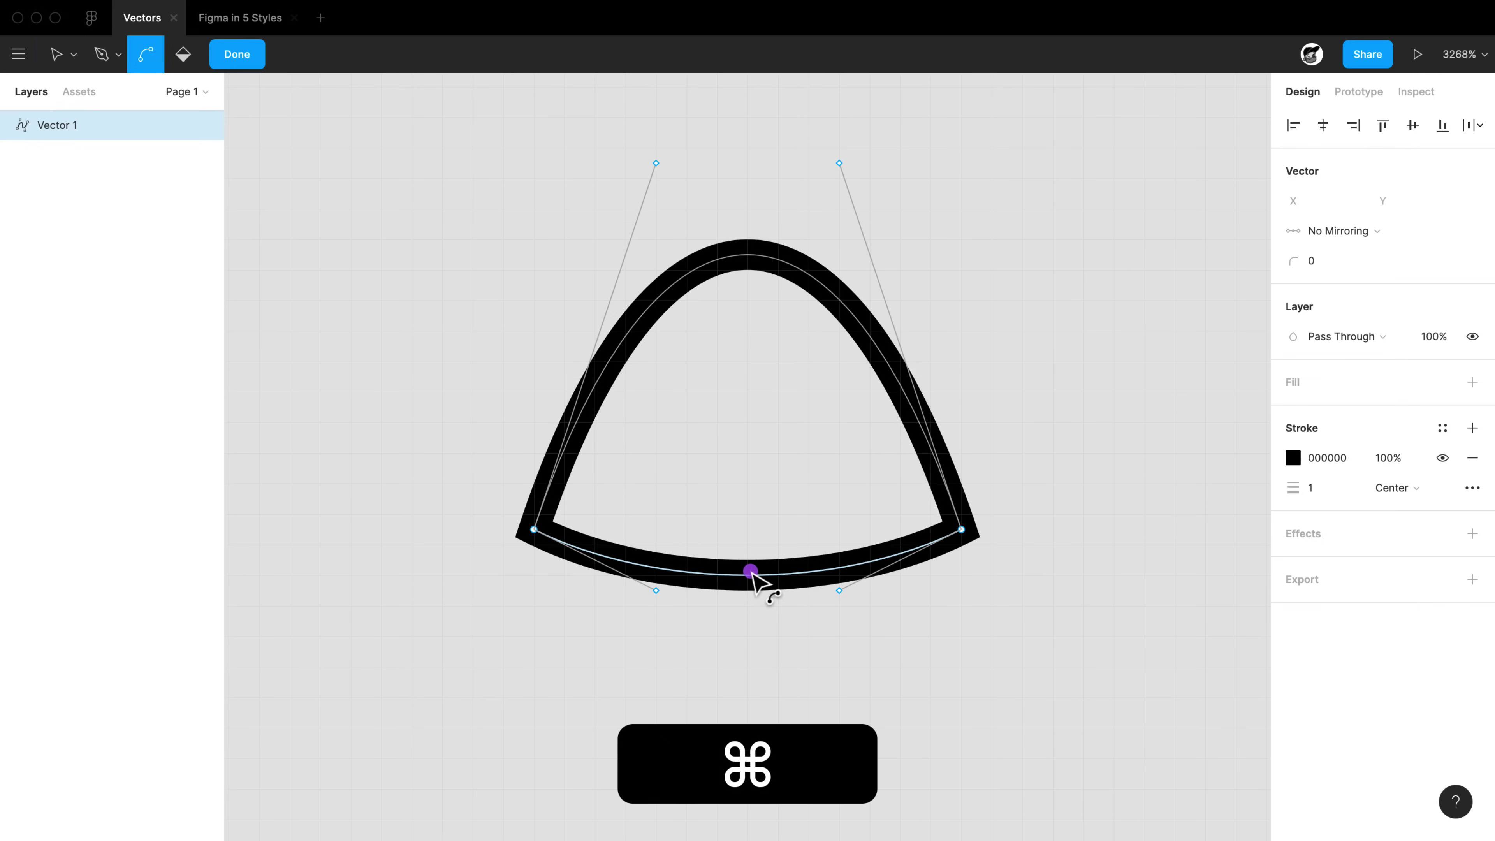
Try bending the shape's bottom curve upward with the Bend tool, and undo the bend
{"action": "key", "text": "super+z"}
{"action": "key", "text": "super"}
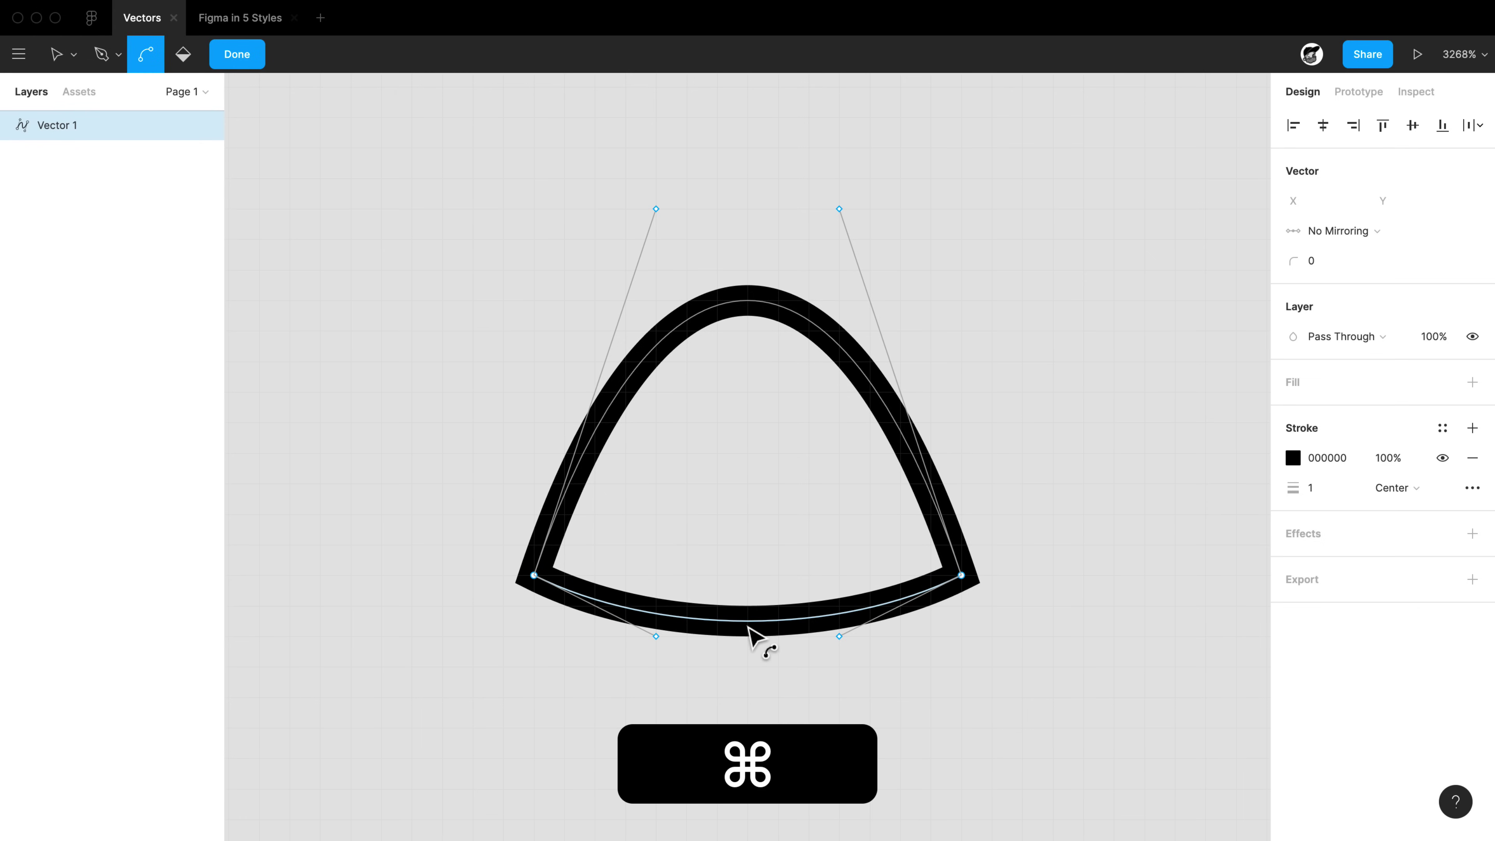
{"action": "left_click_drag", "start_coordinate": [751, 629], "coordinate": [752, 554]}
{"action": "key", "text": "super+z"}
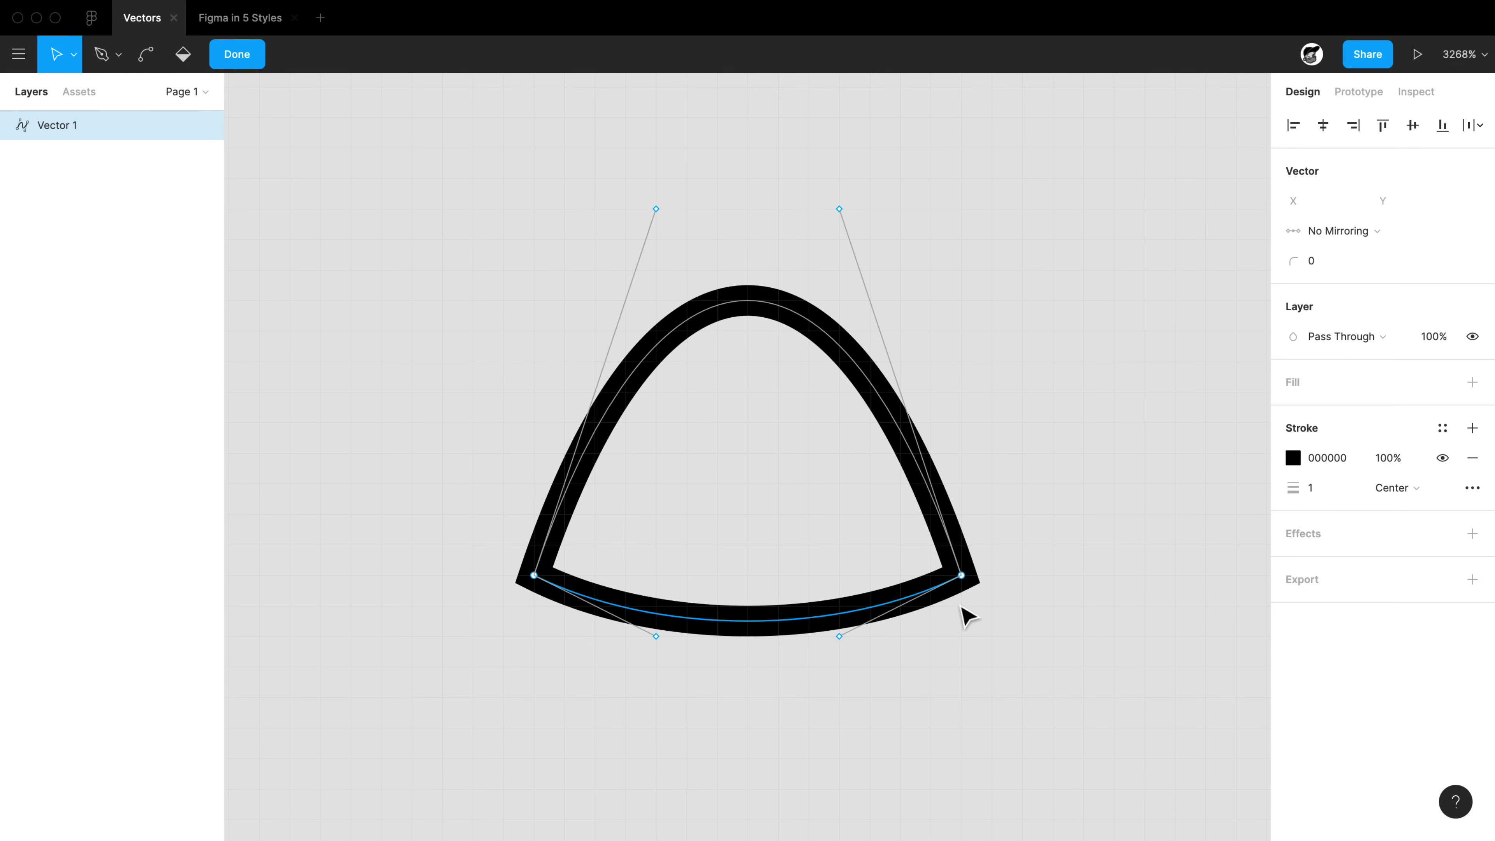
Flip the curve handles of the shape's left and right corner points horizontally so they point outward
{"action": "left_click", "coordinate": [962, 576]}
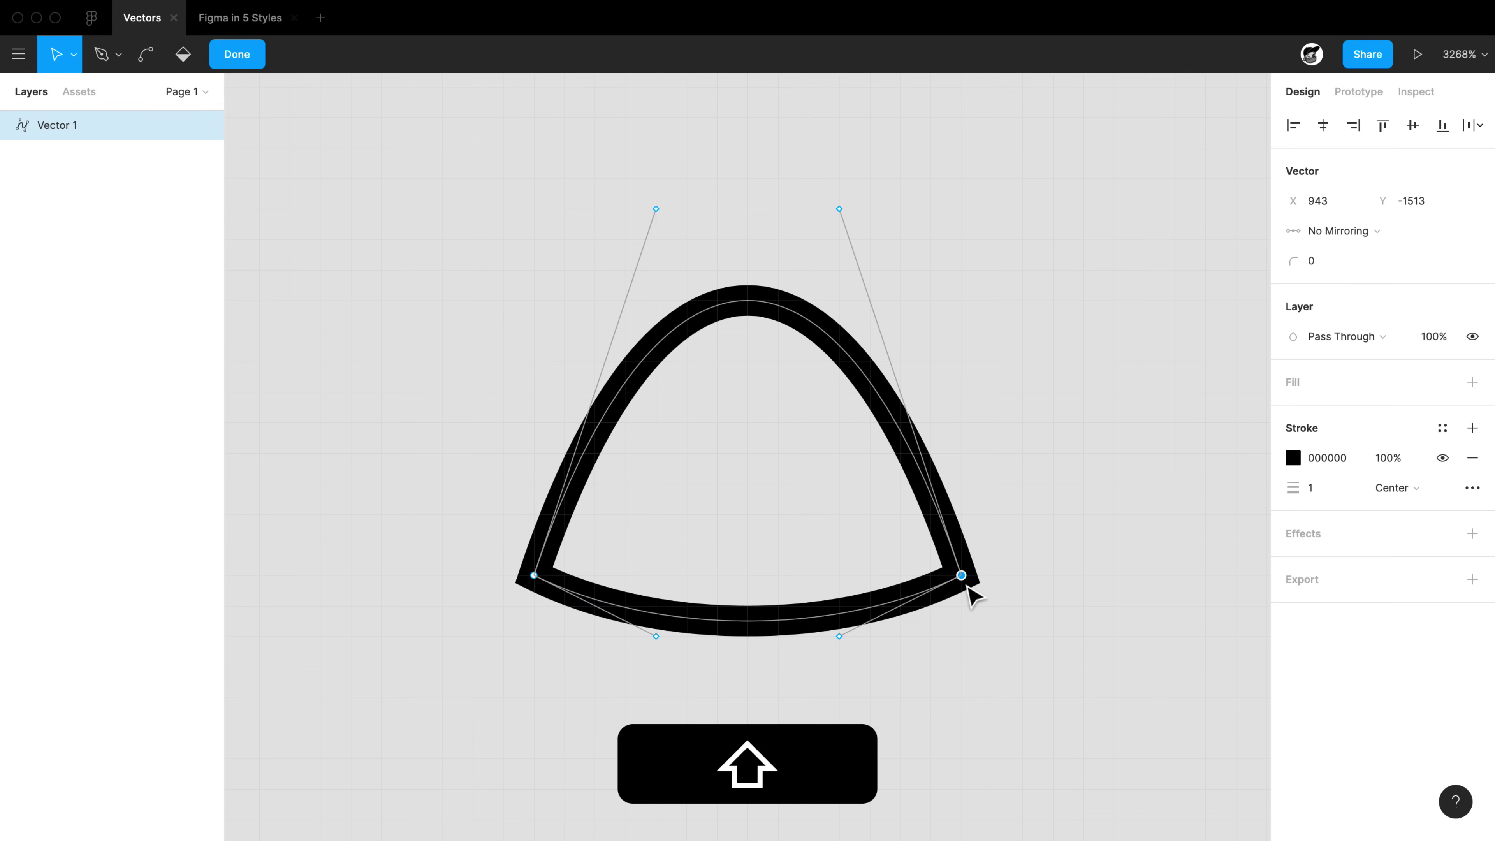
{"action": "key", "text": "shift+h"}
{"action": "key", "text": "shift+h"}
{"action": "left_click_drag", "start_coordinate": [494, 537], "coordinate": [542, 598]}
{"action": "key", "text": "shift+h"}
{"action": "left_click_drag", "start_coordinate": [1145, 636], "coordinate": [878, 551]}
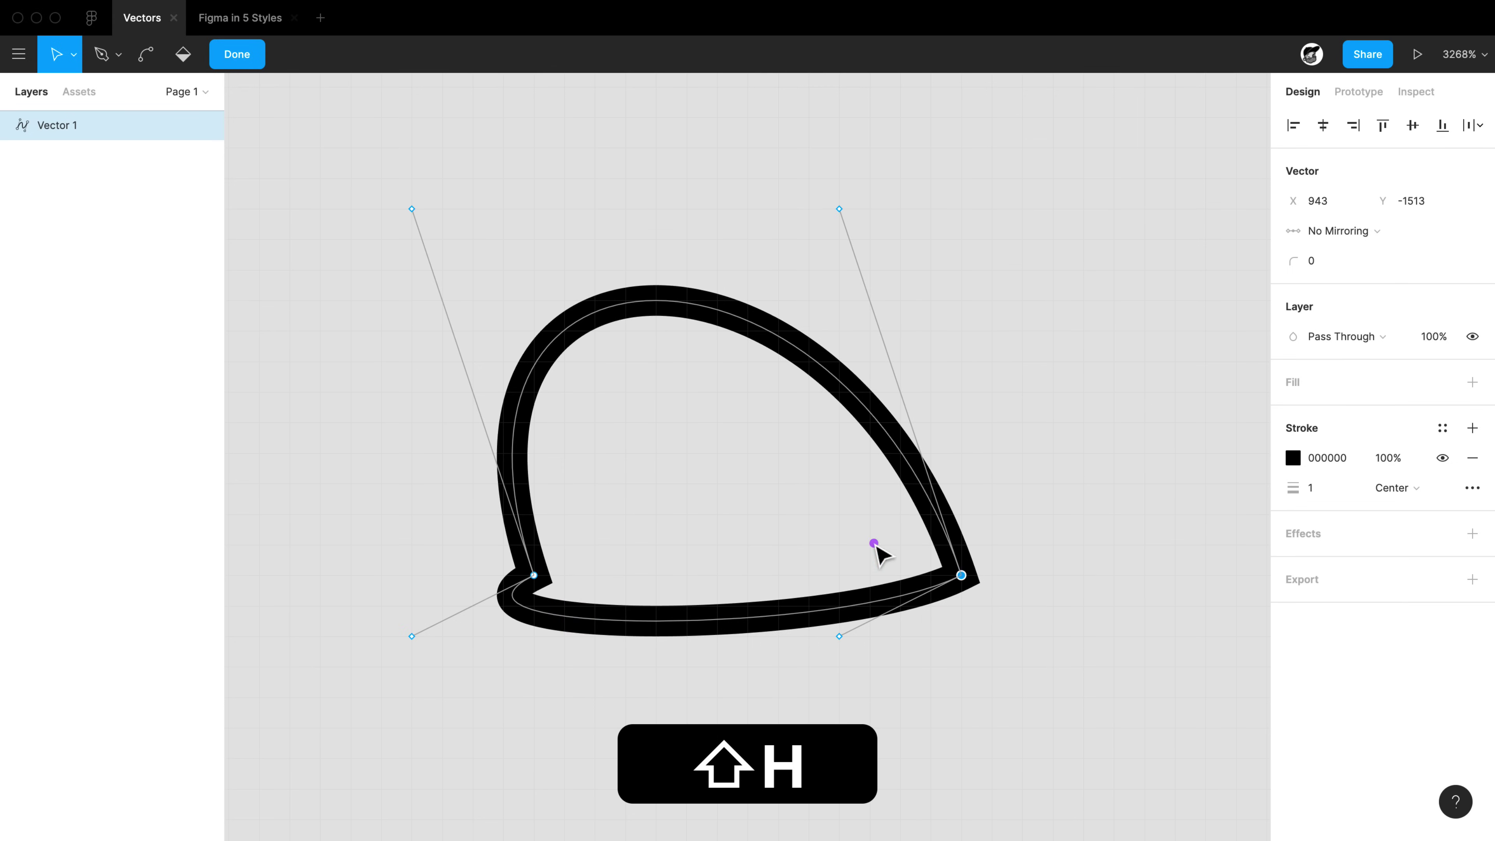
{"action": "key", "text": "shift+h"}
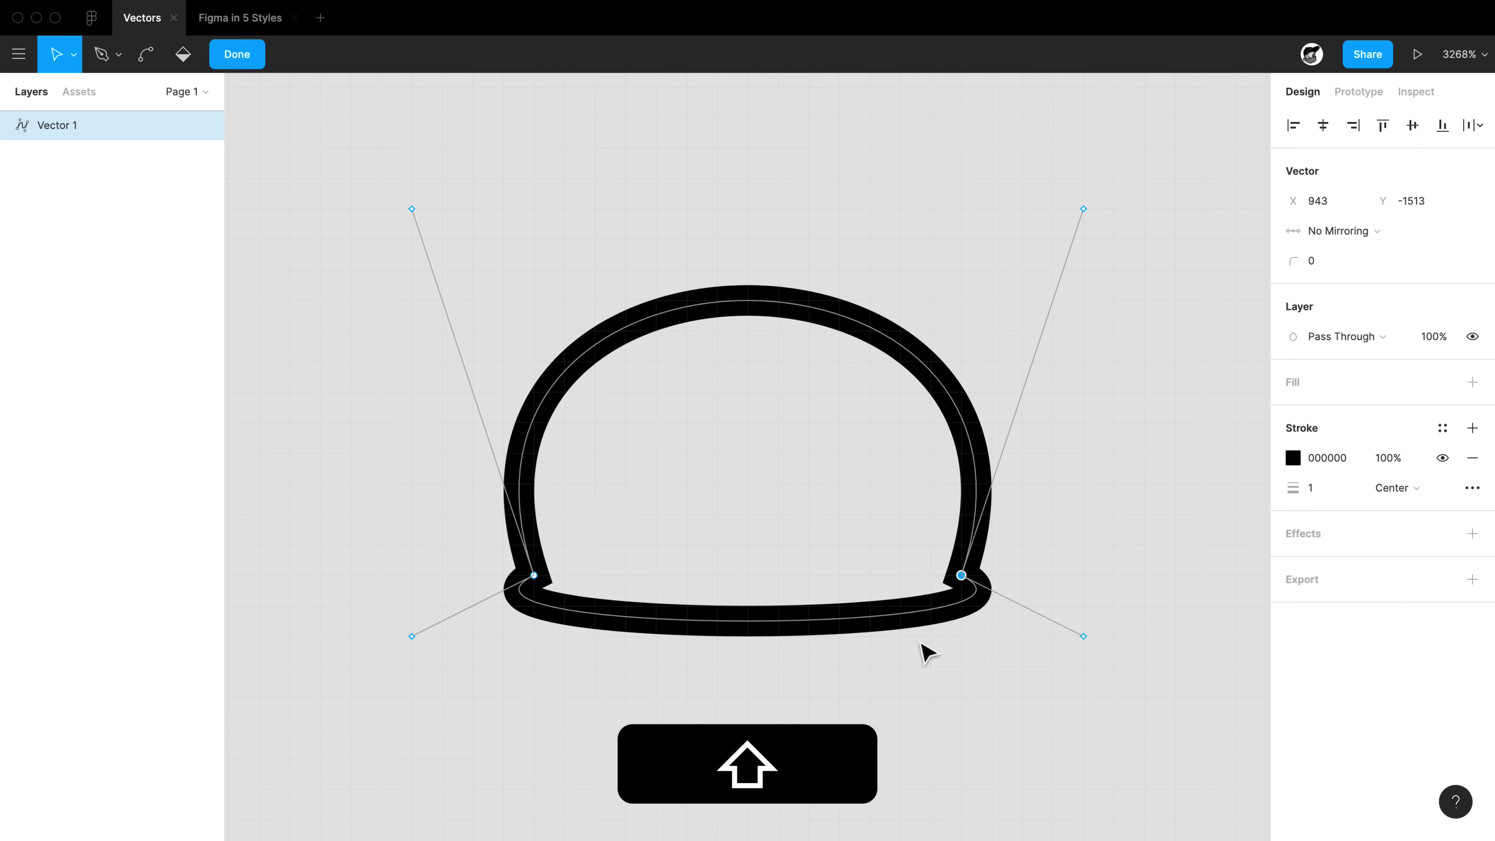
Try flipping the curve handles of the shape's left and right corner points vertically, and undo the handle flips
{"action": "key", "text": "shift+v"}
{"action": "left_click_drag", "start_coordinate": [507, 551], "coordinate": [534, 611]}
{"action": "key", "text": "shift+v"}
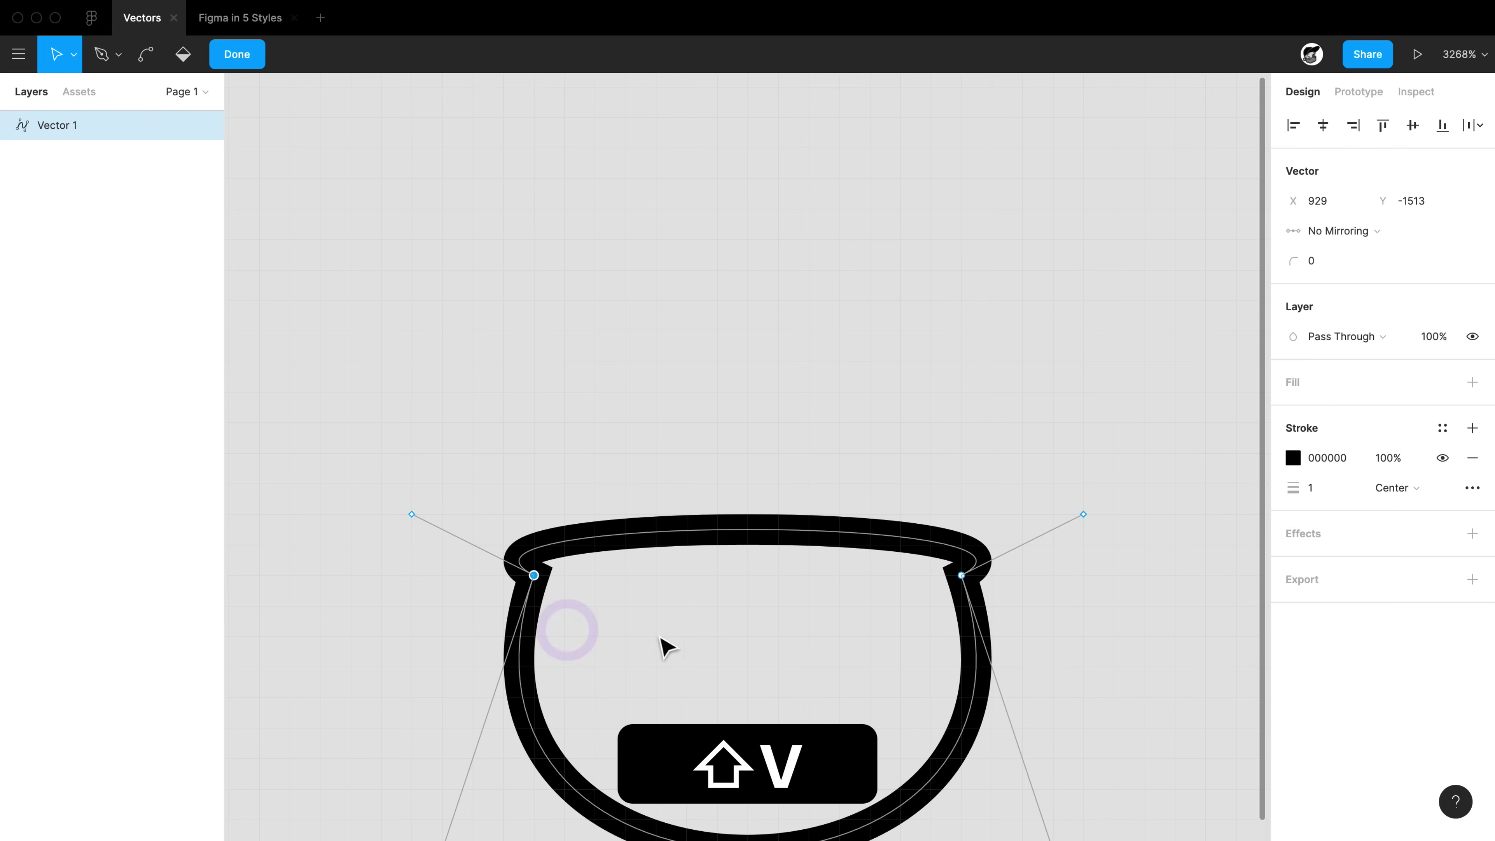
{"action": "key", "text": "super+z"}
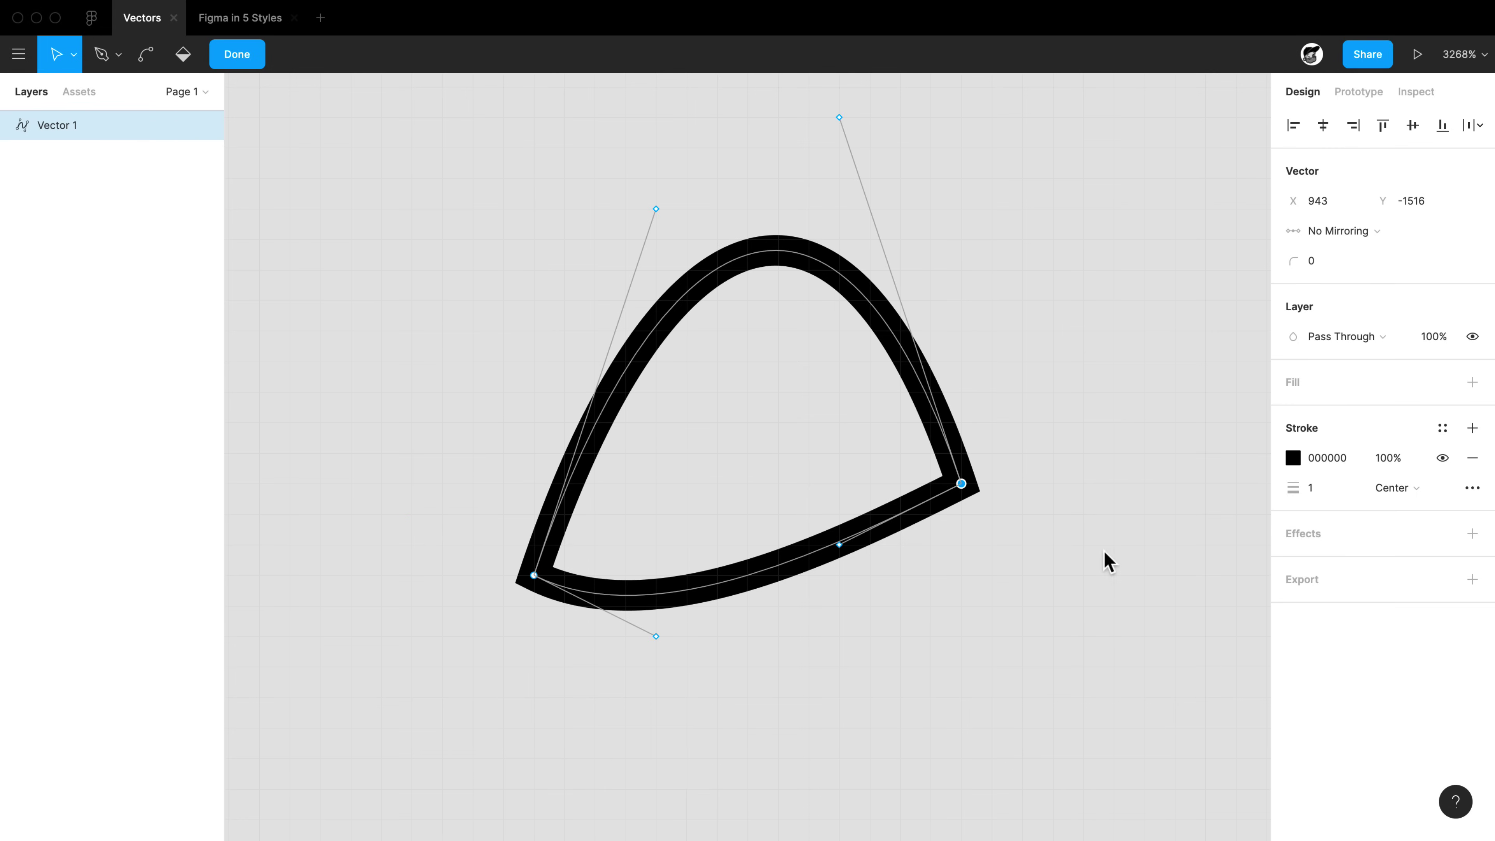
Select both corner points of the shape and try aligning them left and right, undoing each alignment
{"action": "left_click_drag", "start_coordinate": [469, 422], "coordinate": [1105, 638]}
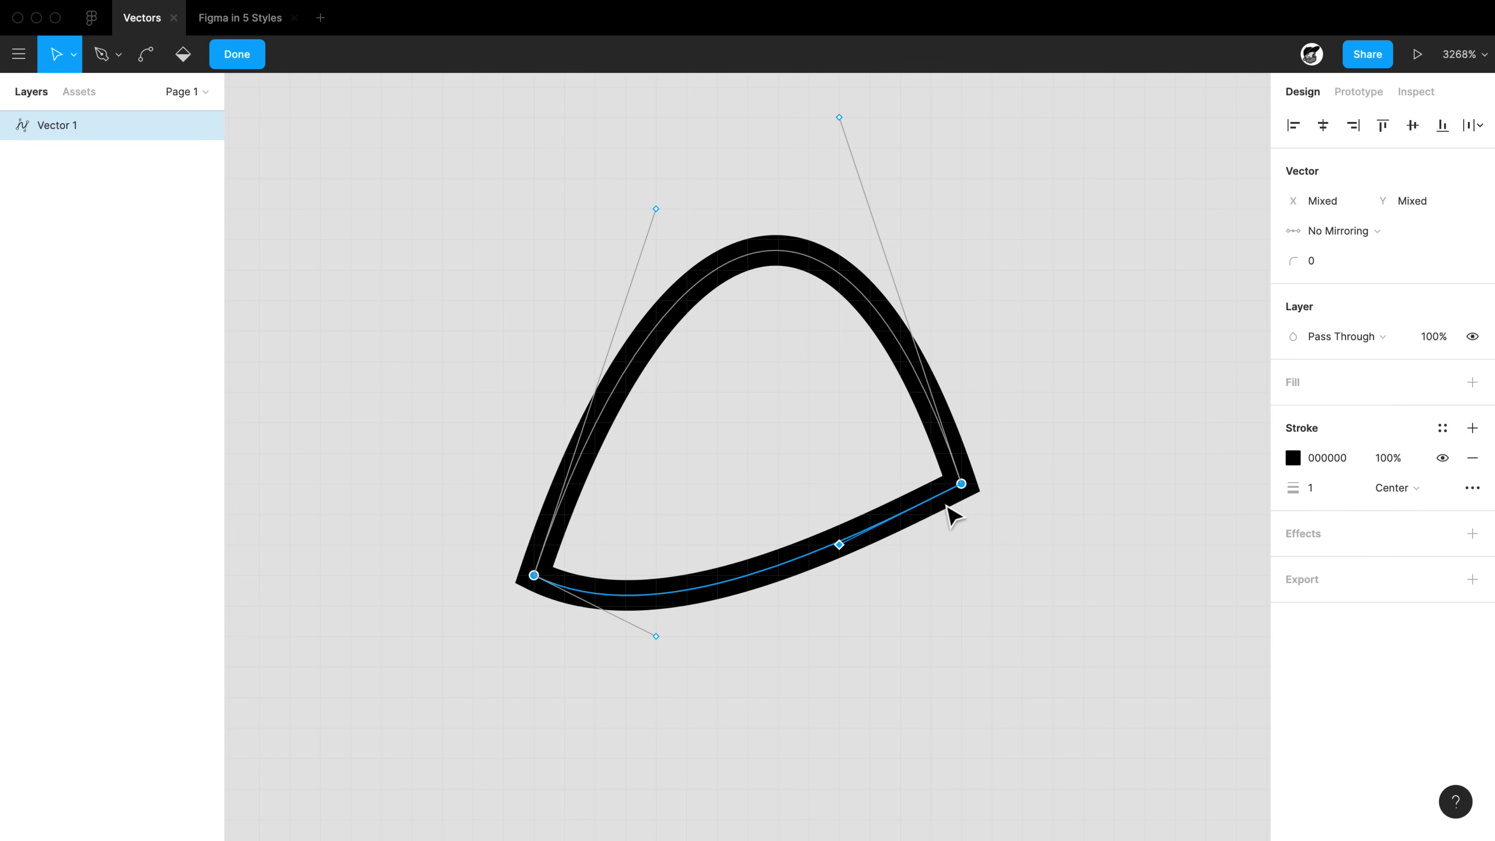
{"action": "key", "text": "alt"}
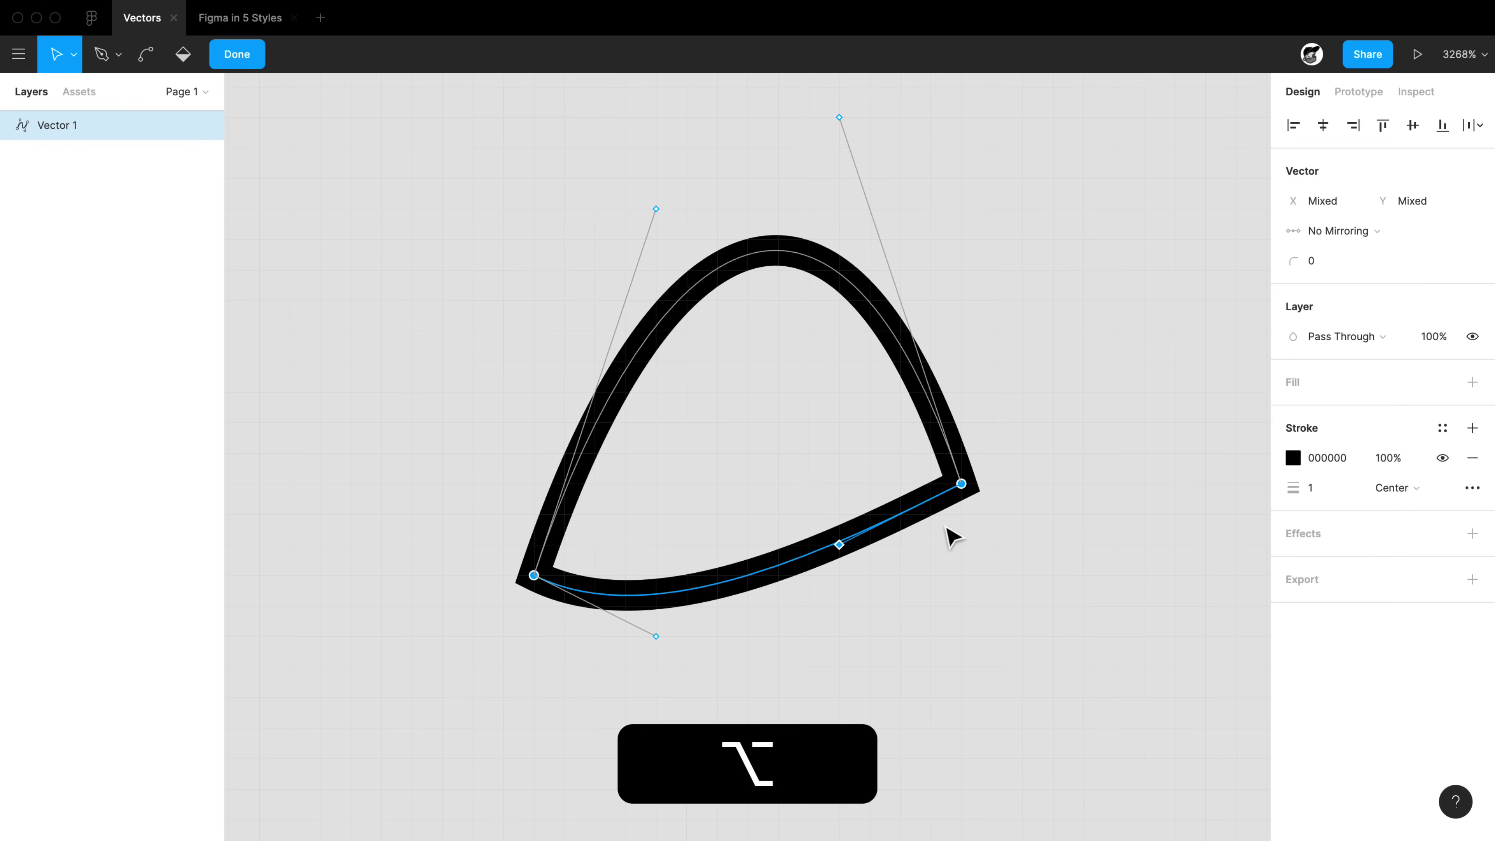
{"action": "key", "text": "alt+a"}
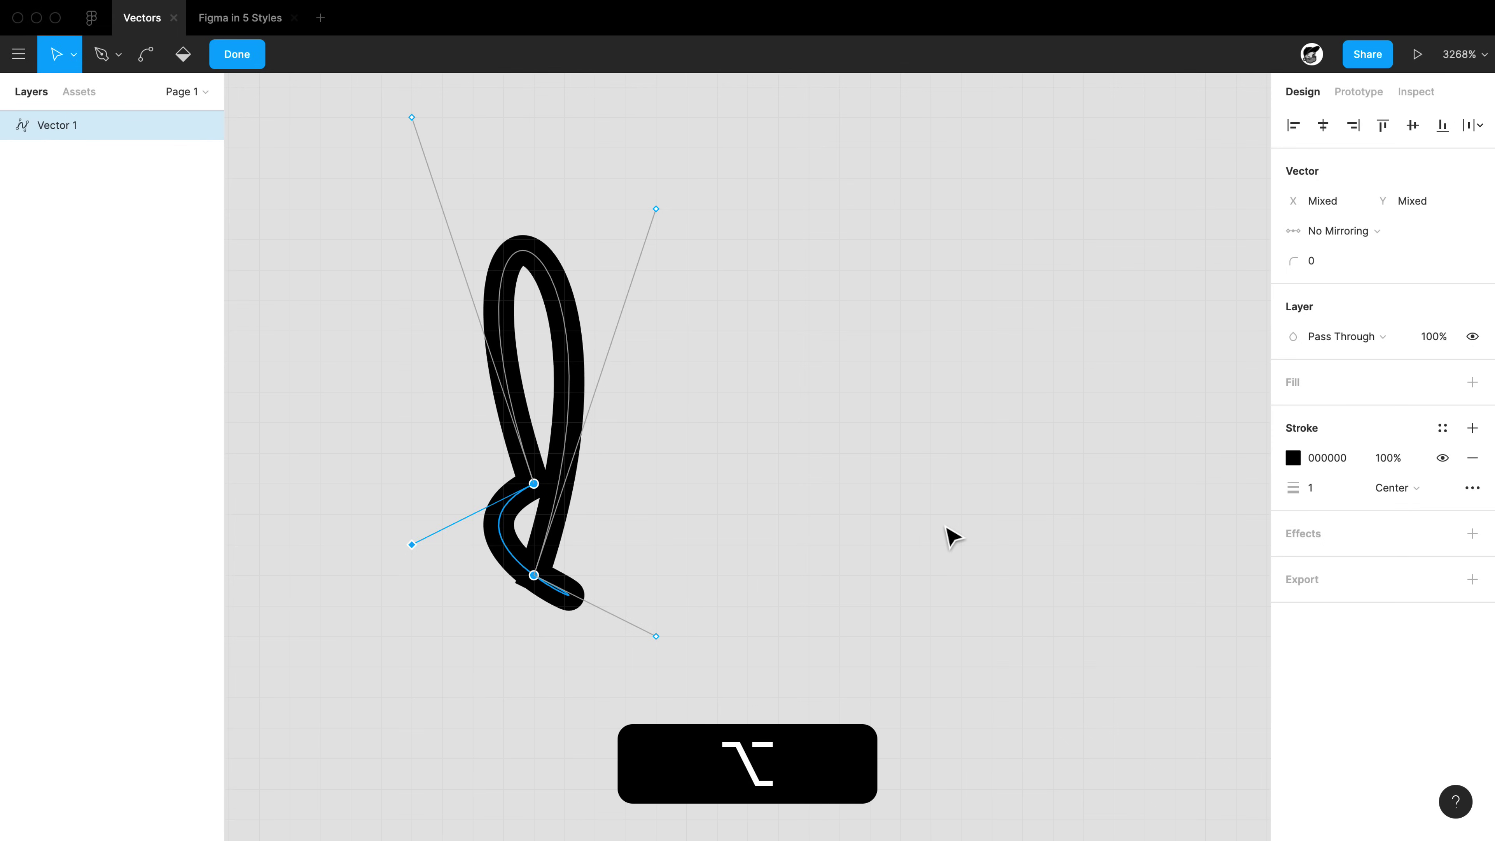
{"action": "key", "text": "alt+super+z"}
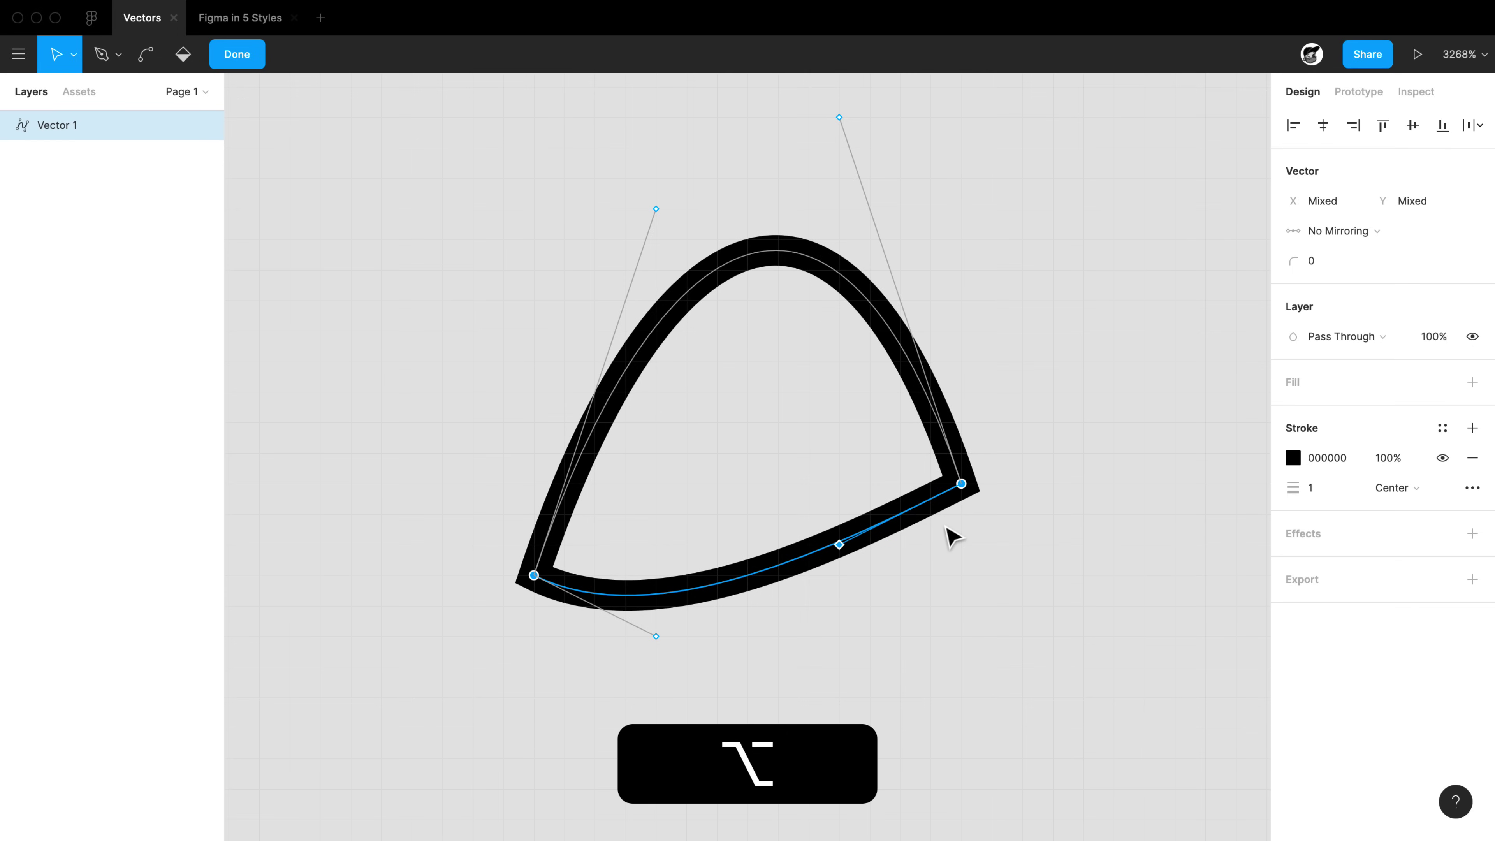
{"action": "key", "text": "alt+d"}
{"action": "key", "text": "alt+super+d"}
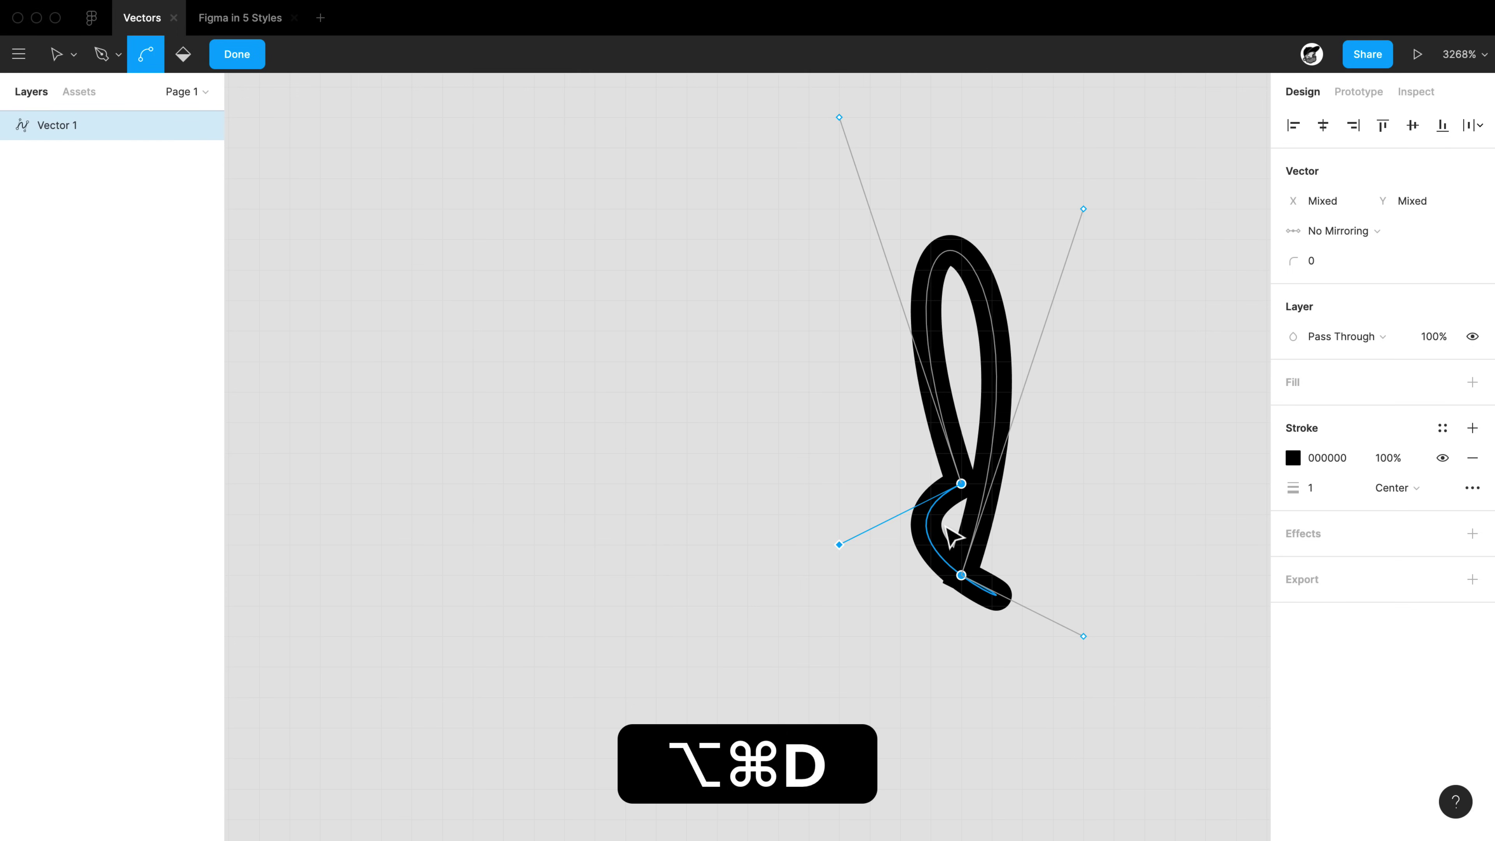
{"action": "key", "text": "alt+super+z"}
Try aligning the two selected corner points to the bottom, undo it, and align them to the top instead
{"action": "key", "text": "alt+s"}
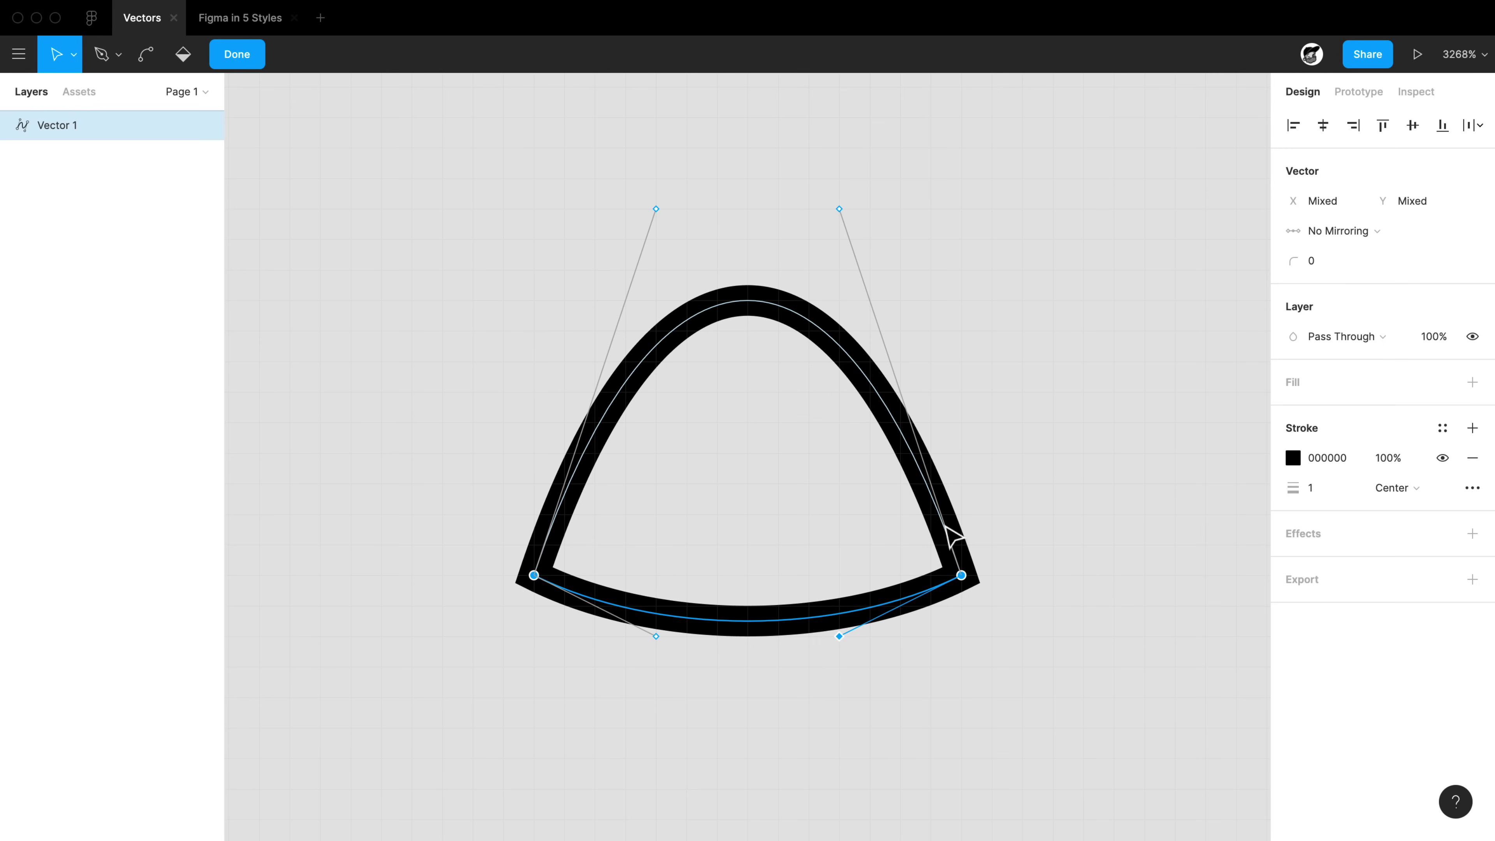
{"action": "key", "text": "super+z"}
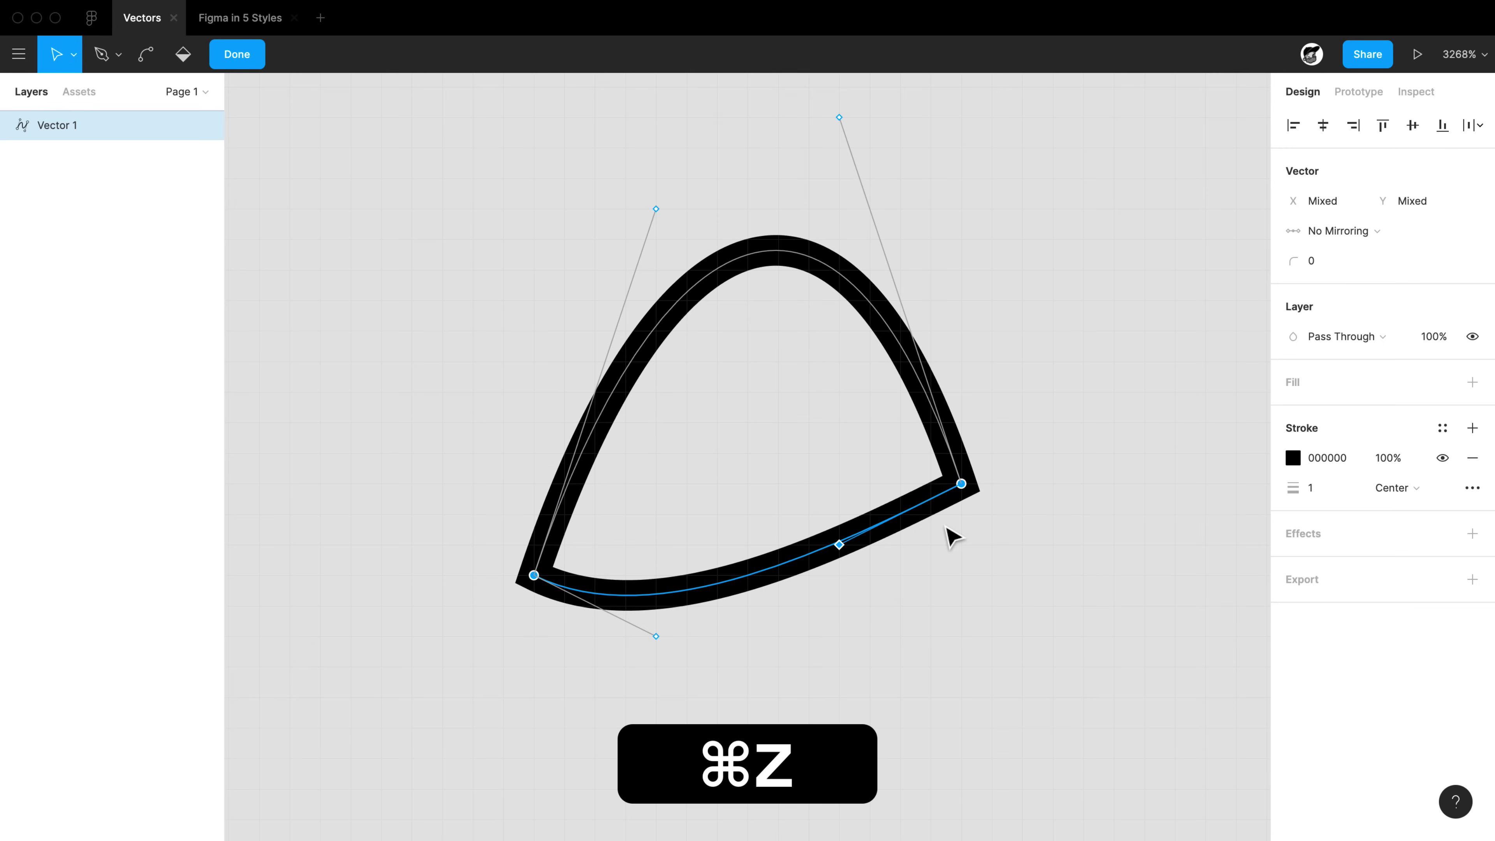
{"action": "key", "text": "alt+w"}
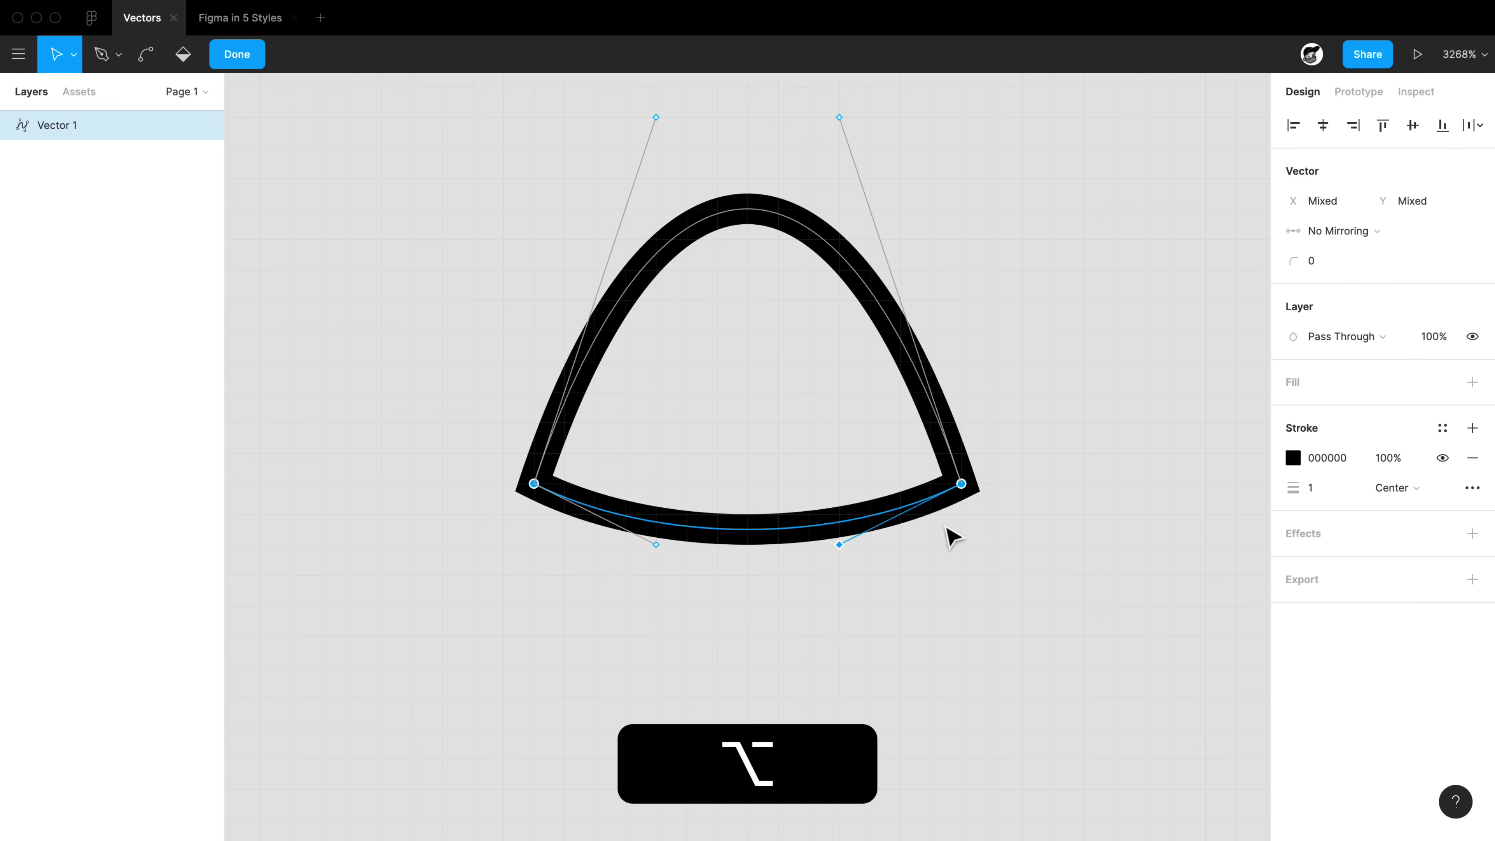